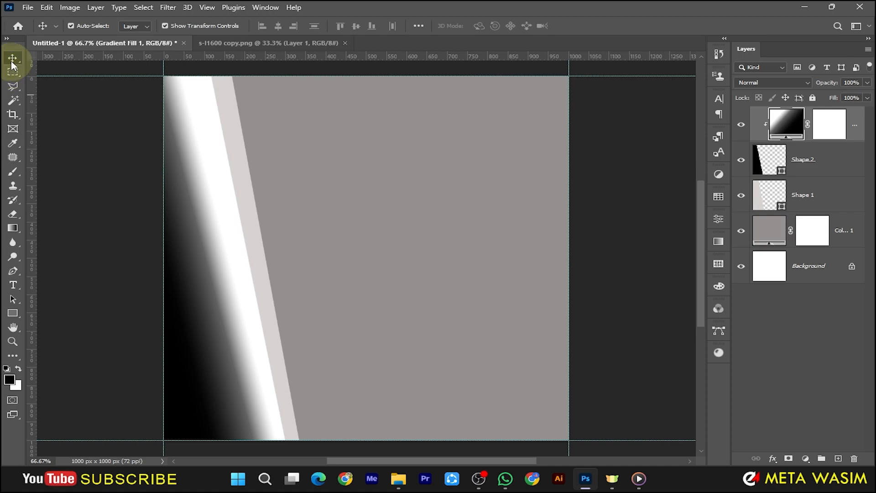
Adjust the gradient clipped to Shape 2 with the Gradient tool, moving its black stop near the canvas's left edge and its white stop beyond the light strip.
{"action": "left_click", "coordinate": [19, 227]}
{"action": "left_click_drag", "start_coordinate": [231, 265], "coordinate": [269, 262]}
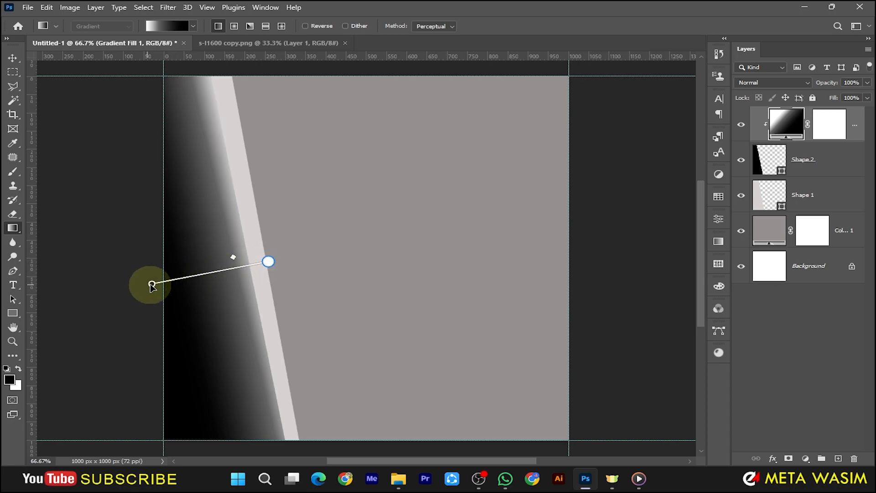
{"action": "left_click_drag", "start_coordinate": [234, 259], "coordinate": [203, 261]}
{"action": "left_click_drag", "start_coordinate": [152, 283], "coordinate": [180, 280]}
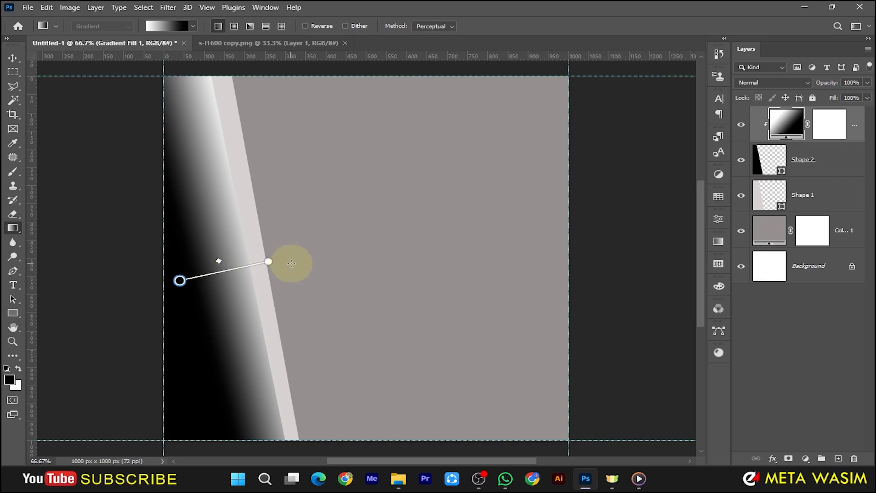
{"action": "left_click_drag", "start_coordinate": [269, 264], "coordinate": [291, 260]}
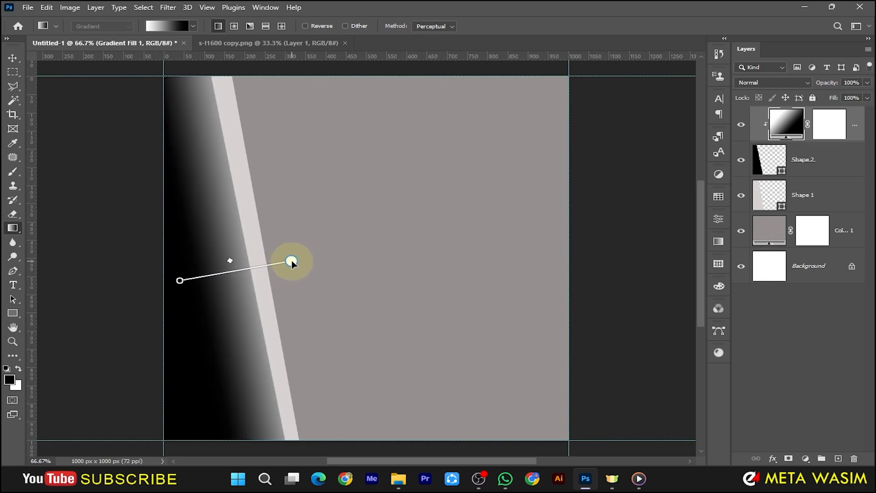
Rotate Shape 2 by 1.10° so its slanted edge runs more nearly parallel to the light strip.
{"action": "left_click", "coordinate": [811, 160]}
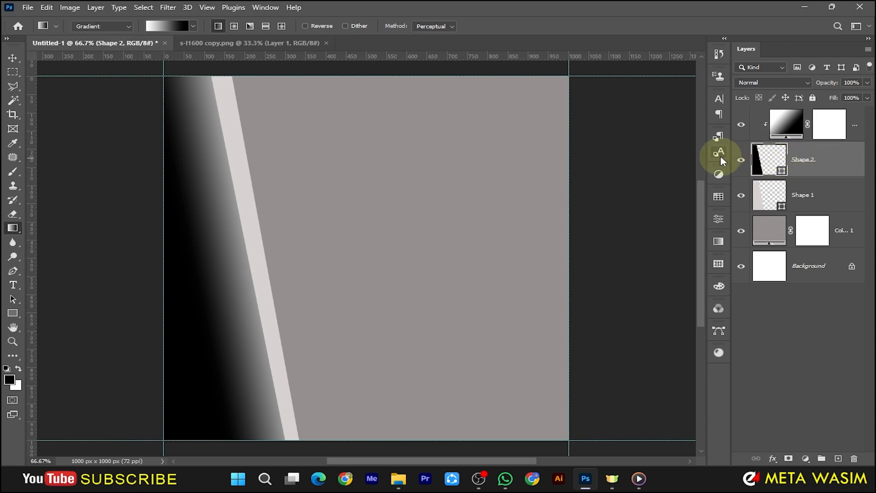
{"action": "left_click", "coordinate": [13, 58]}
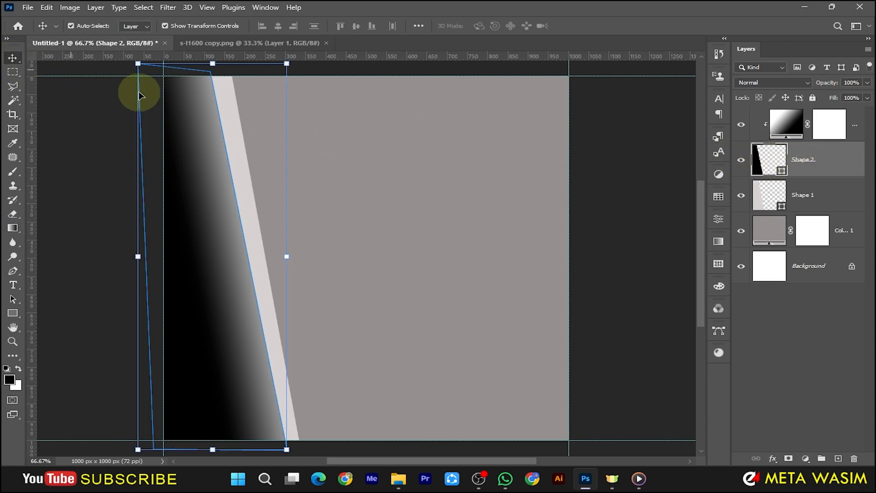
{"action": "left_click_drag", "start_coordinate": [299, 65], "coordinate": [303, 61]}
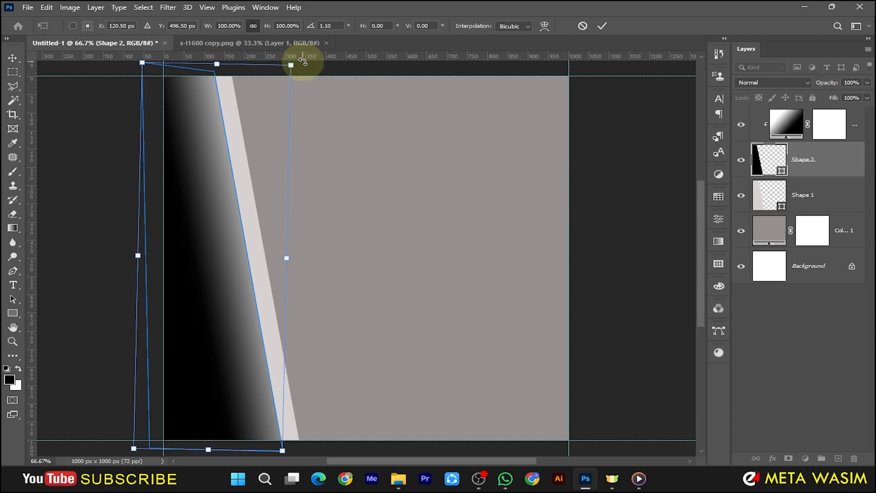
{"action": "left_click", "coordinate": [602, 28]}
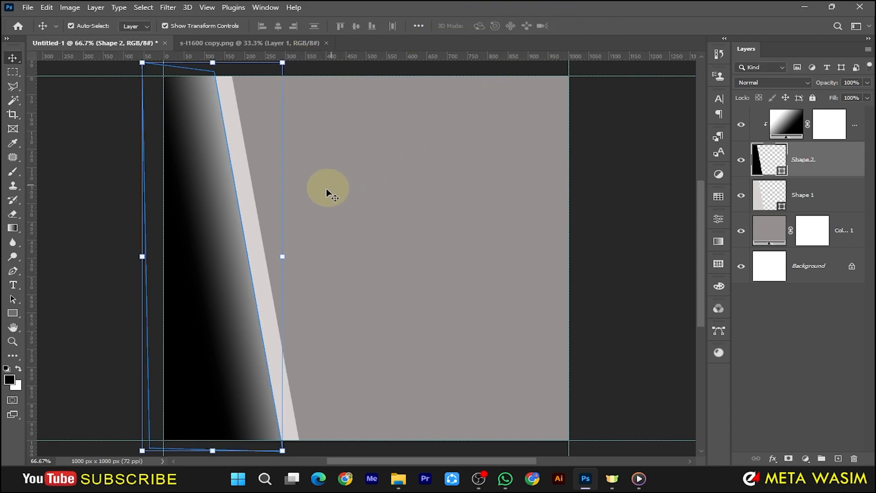
Draw a slanted four-point Pen shape about 297 × 1054 px along the canvas's left edge above the first gradient fill, filled light grey.
{"action": "left_click", "coordinate": [829, 124]}
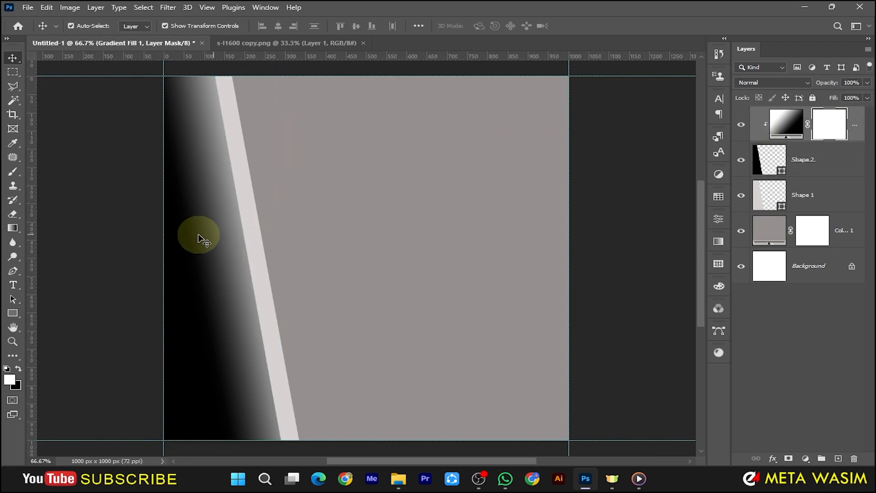
{"action": "left_click", "coordinate": [838, 458]}
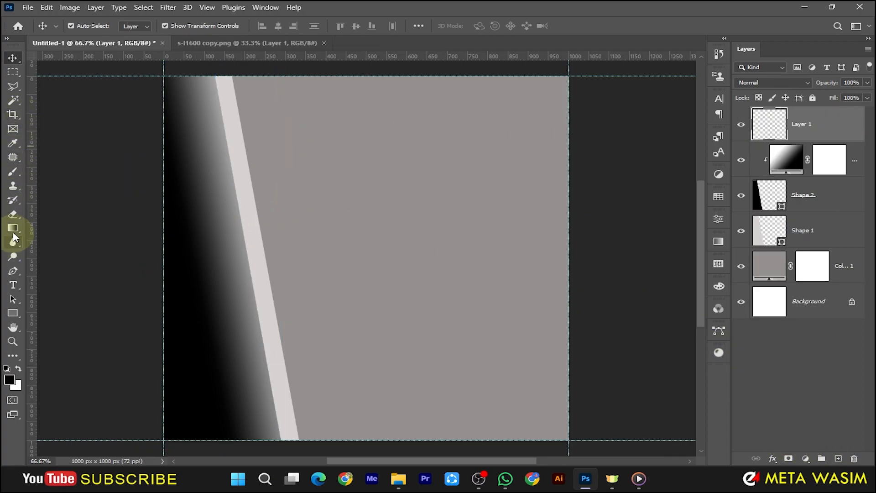
{"action": "left_click", "coordinate": [13, 270]}
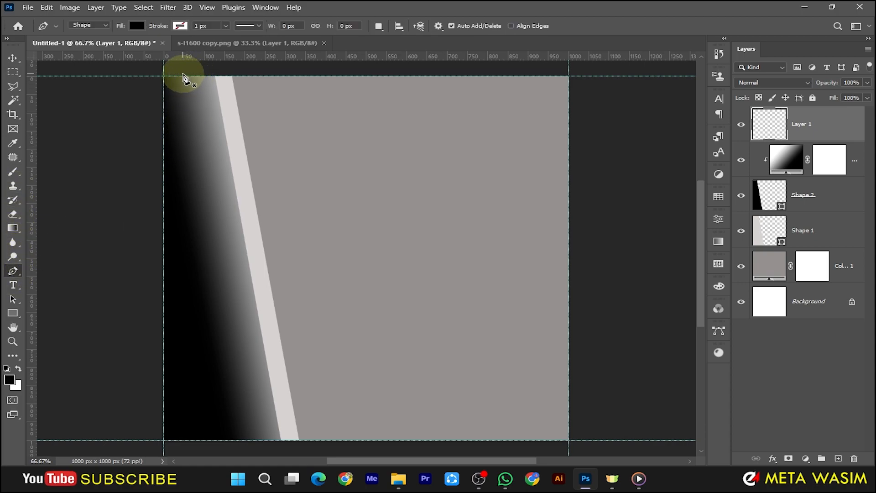
{"action": "left_click", "coordinate": [181, 76]}
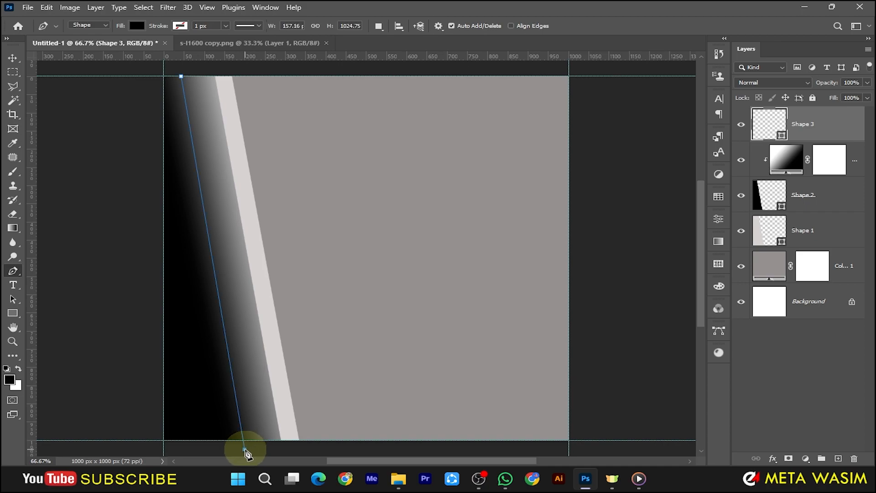
{"action": "left_click", "coordinate": [245, 448]}
{"action": "left_click", "coordinate": [140, 448]}
{"action": "left_click", "coordinate": [125, 66]}
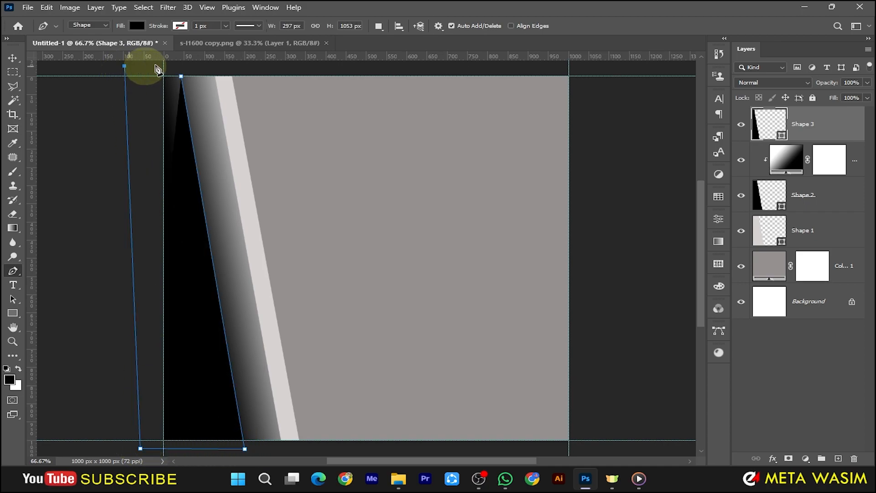
{"action": "left_click", "coordinate": [182, 76]}
{"action": "left_click", "coordinate": [139, 27]}
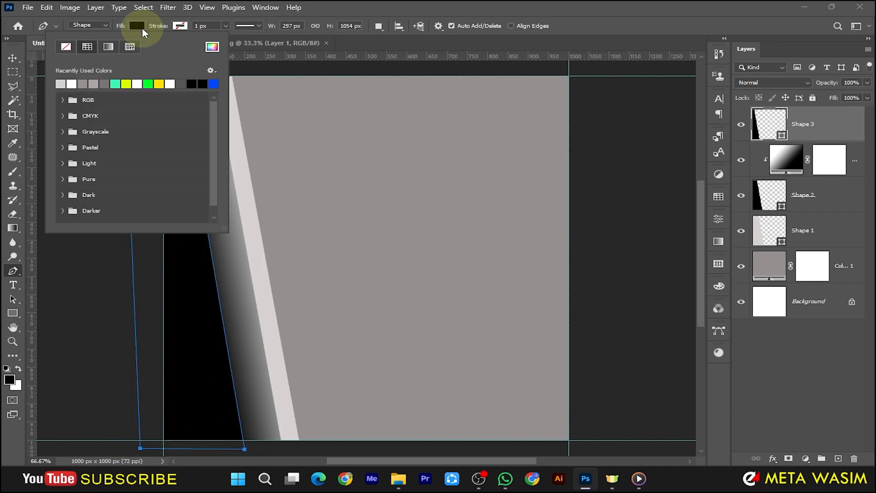
{"action": "left_click", "coordinate": [60, 85]}
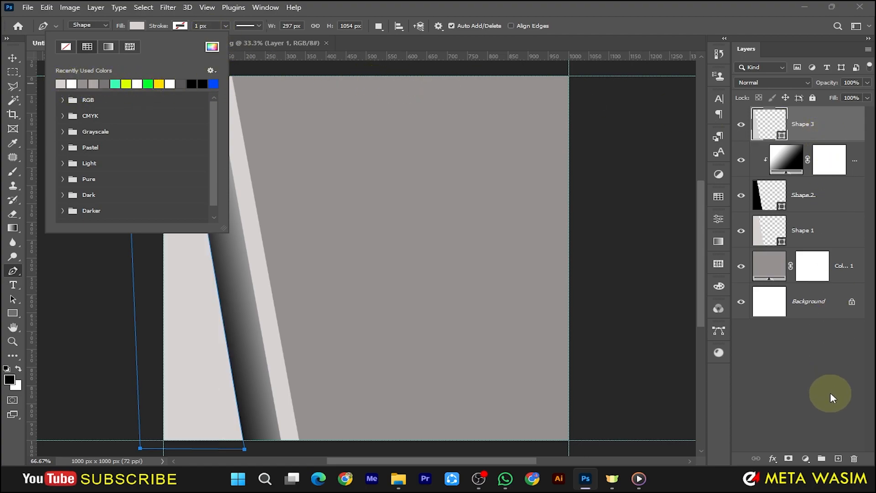
Draw a narrower black slanted Pen shape, about 223 × 987 px, on a new layer at the canvas's left edge.
{"action": "left_click", "coordinate": [839, 459]}
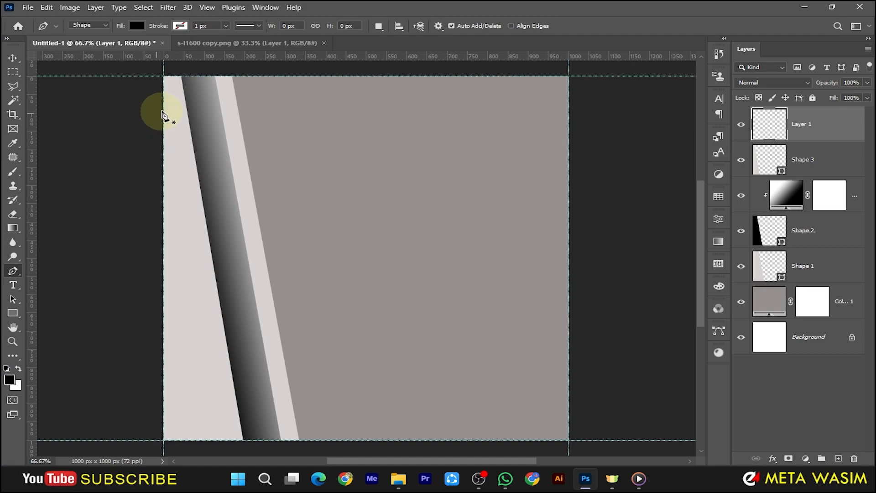
{"action": "left_click", "coordinate": [164, 90]}
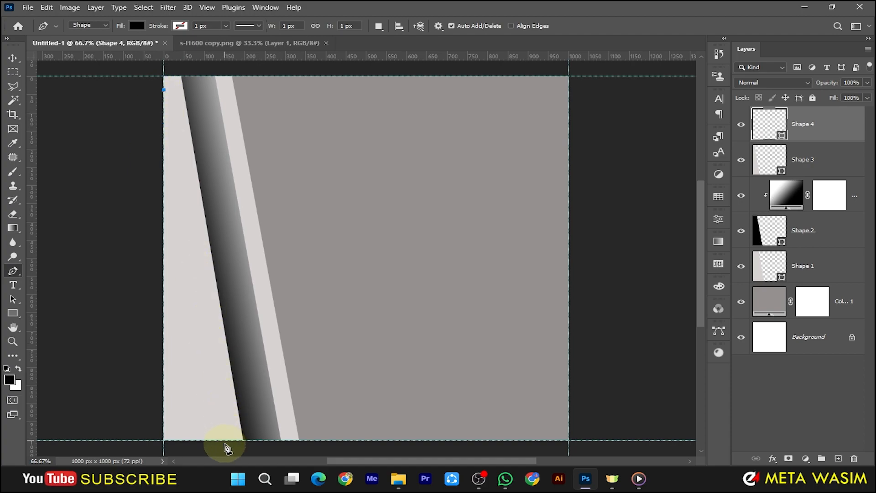
{"action": "left_click", "coordinate": [224, 444]}
{"action": "left_click", "coordinate": [146, 449]}
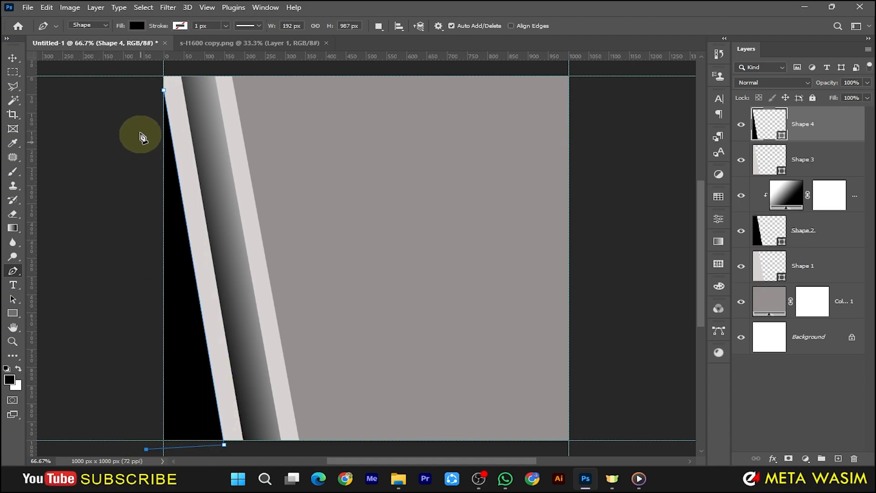
{"action": "left_click", "coordinate": [133, 95]}
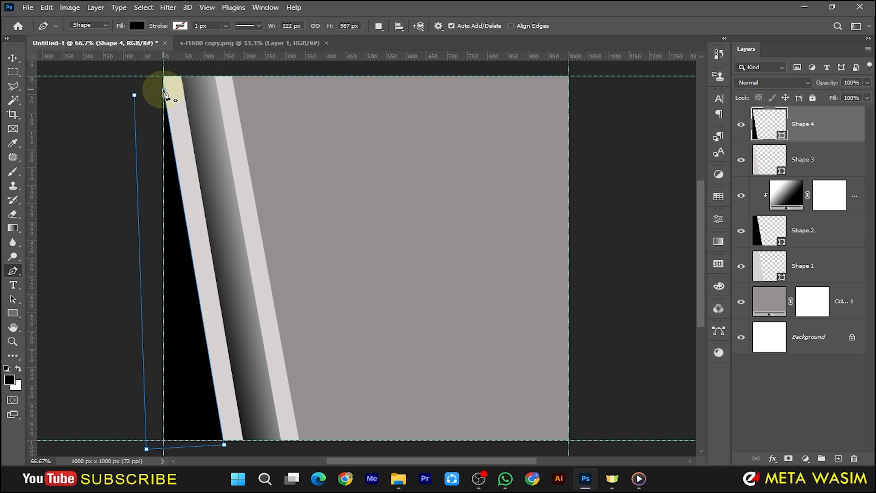
{"action": "left_click", "coordinate": [164, 91]}
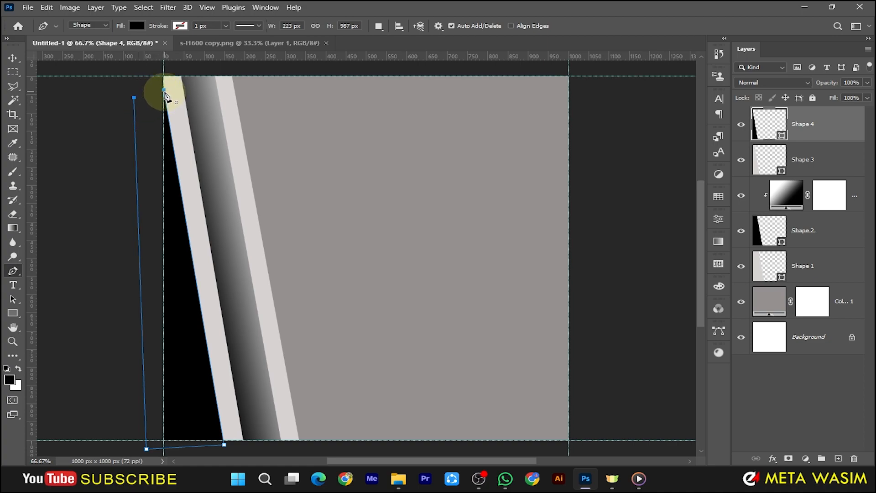
Add a white-to-black linear gradient clipped to Shape 4 and extend its white end into the neighbouring dark band.
{"action": "left_click", "coordinate": [13, 227]}
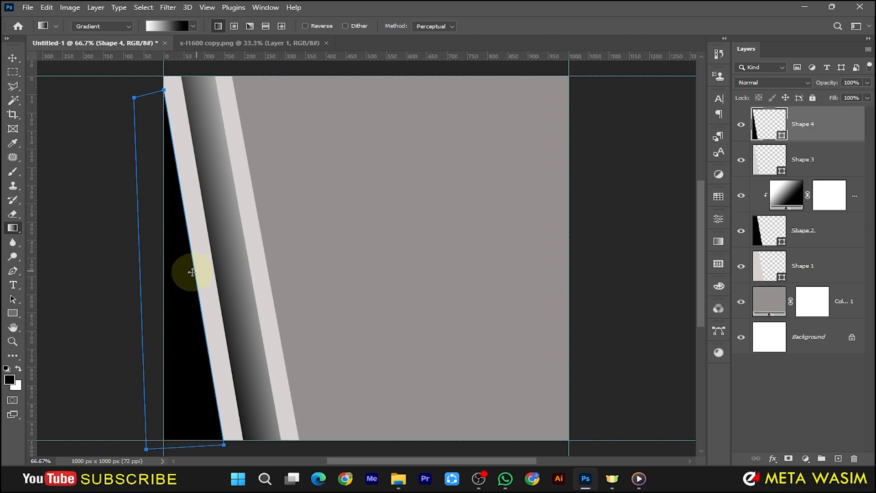
{"action": "left_click_drag", "start_coordinate": [189, 278], "coordinate": [134, 290]}
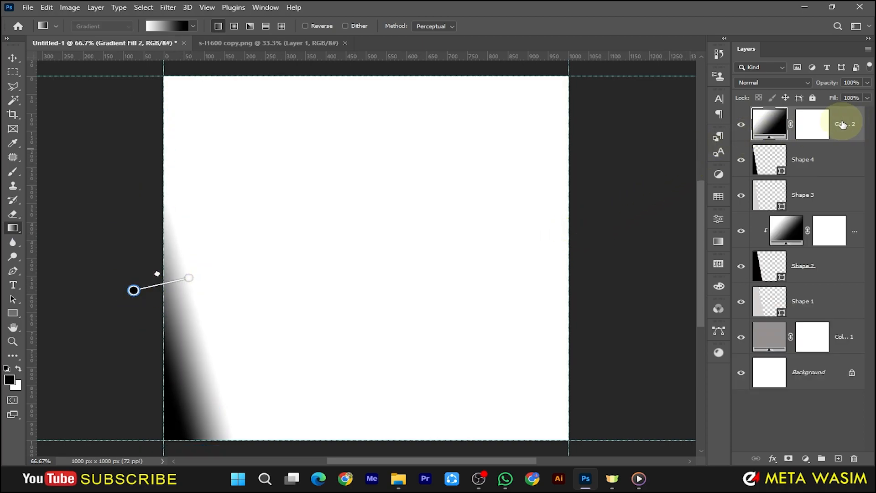
{"action": "right_click", "coordinate": [843, 124]}
{"action": "left_click", "coordinate": [773, 247]}
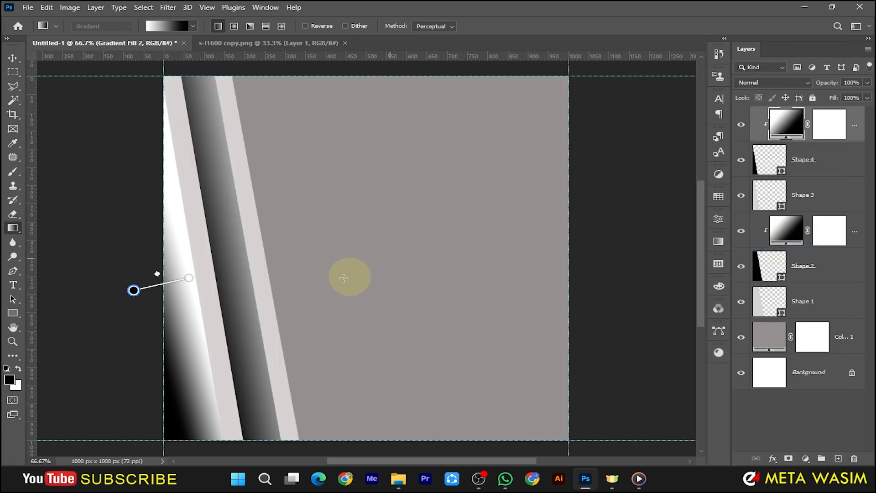
{"action": "left_click_drag", "start_coordinate": [188, 277], "coordinate": [231, 277]}
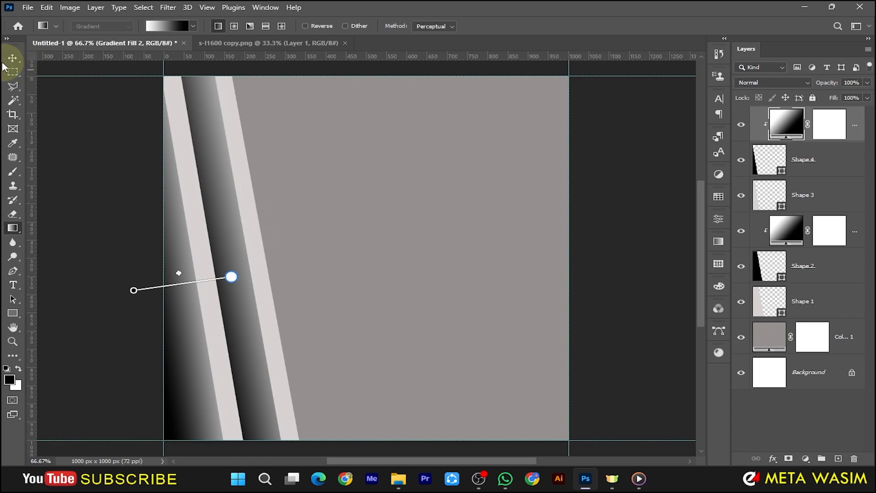
Shift Shape 4 slightly right and scale it to 103.85% so it reaches the canvas's upper edge.
{"action": "left_click", "coordinate": [18, 60]}
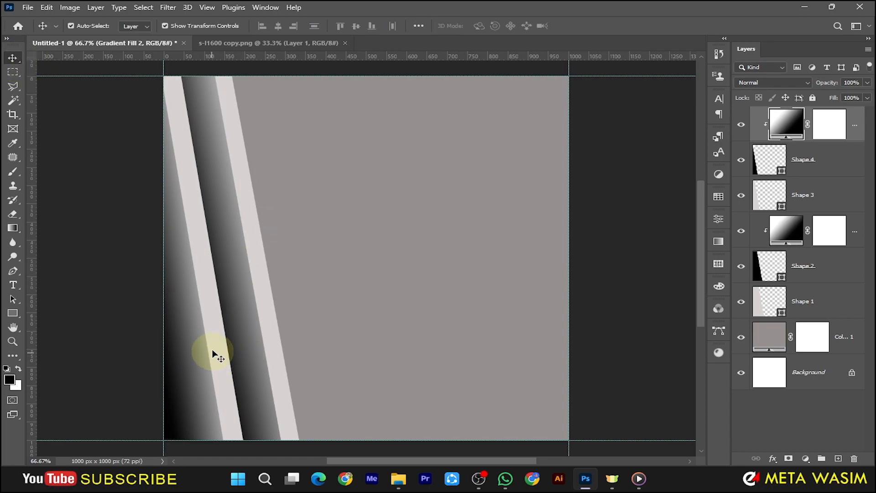
{"action": "left_click", "coordinate": [811, 169]}
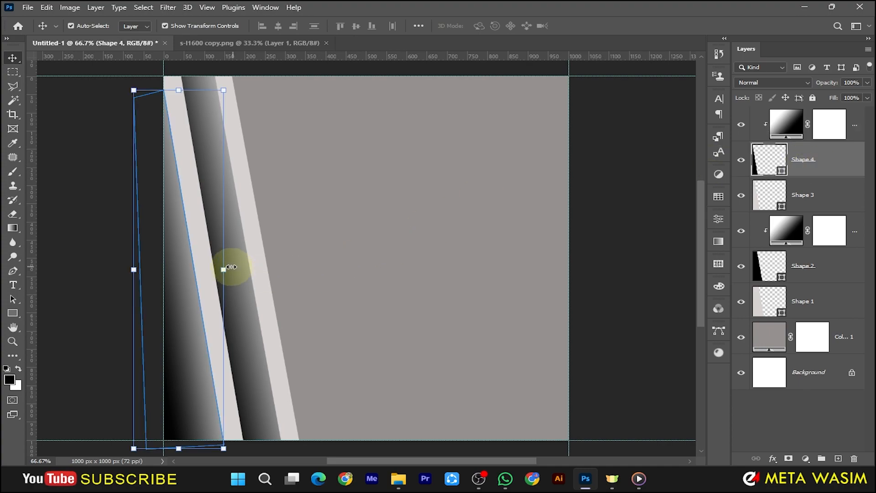
{"action": "left_click_drag", "start_coordinate": [225, 269], "coordinate": [232, 267]}
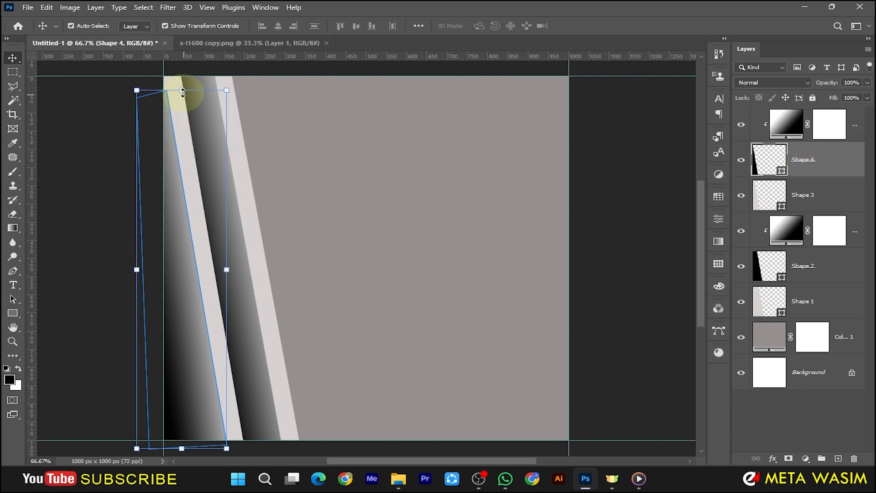
{"action": "left_click_drag", "start_coordinate": [181, 90], "coordinate": [181, 76]}
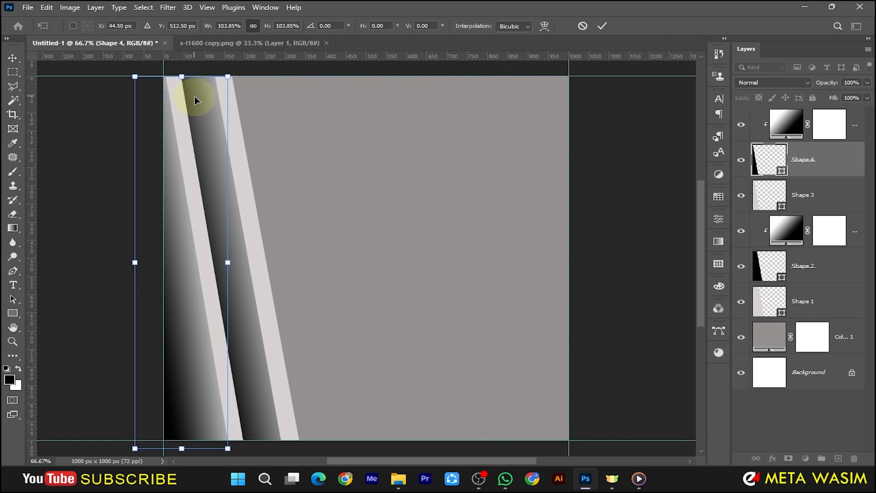
Nudge Shape 3 left by about 12 px to narrow the inner light strip.
{"action": "left_click", "coordinate": [800, 197]}
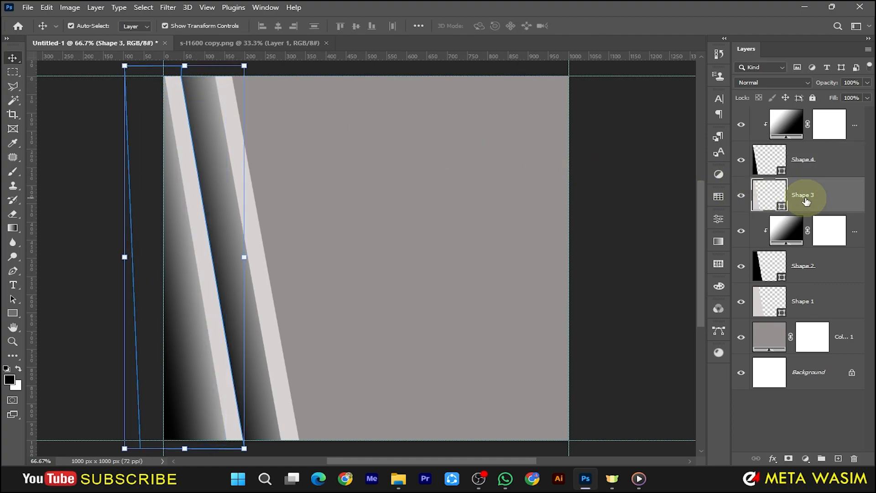
{"action": "key", "text": "Left"}
{"action": "key", "text": "Left"}
{"action": "key", "text": "Left"}
{"action": "key", "text": "Left"}
{"action": "key", "text": "Left"}
{"action": "key", "text": "Left"}
{"action": "key", "text": "Left"}
{"action": "key", "text": "Left"}
{"action": "key", "text": "Left"}
{"action": "key", "text": "Left"}
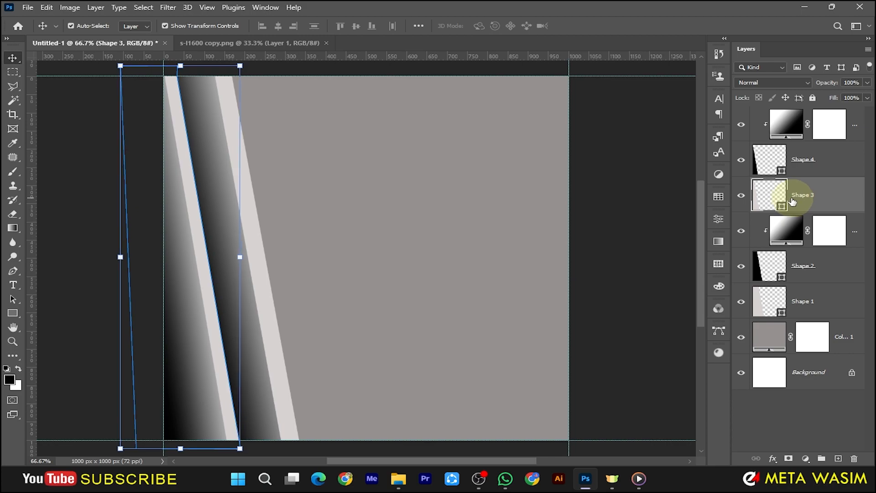
{"action": "key", "text": "Left"}
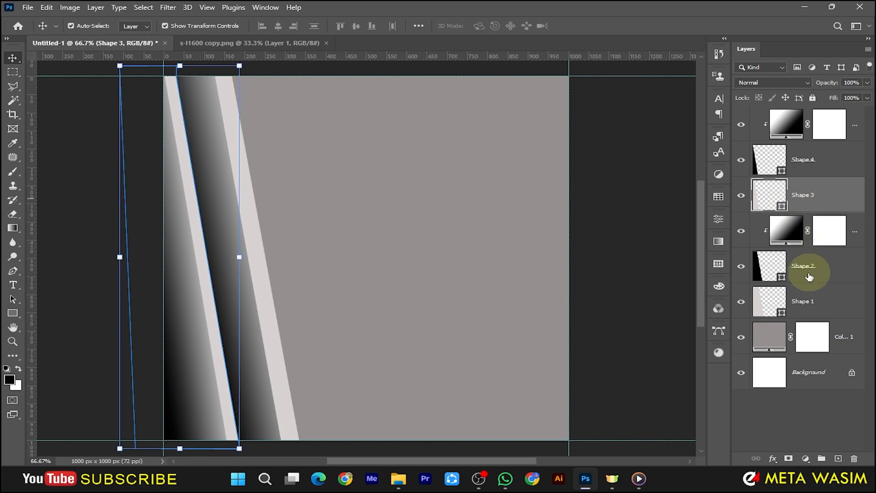
Nudge Shape 1 left by about 12 px to narrow the outer light strip.
{"action": "left_click", "coordinate": [809, 305]}
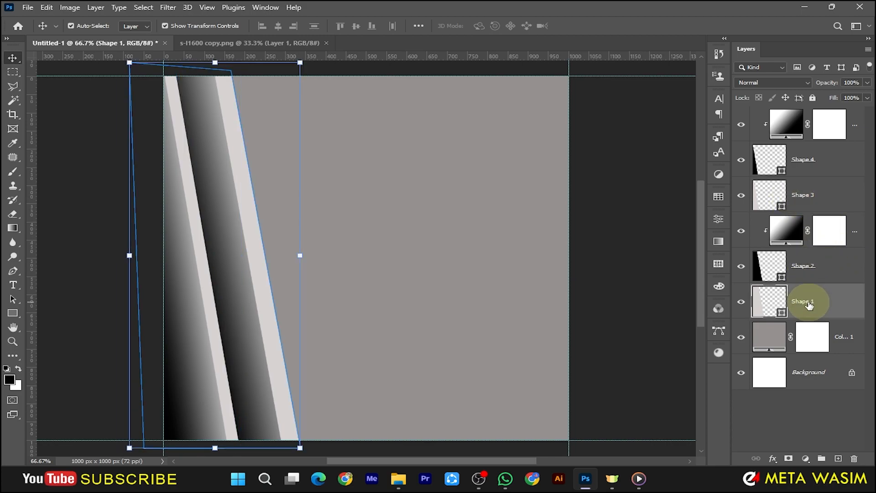
{"action": "key", "text": "Left"}
{"action": "key", "text": "Left"}
{"action": "key", "text": "Left"}
{"action": "key", "text": "Left"}
{"action": "key", "text": "Left"}
{"action": "key", "text": "Left"}
{"action": "key", "text": "Left"}
{"action": "key", "text": "Left"}
{"action": "key", "text": "Left"}
{"action": "key", "text": "Left"}
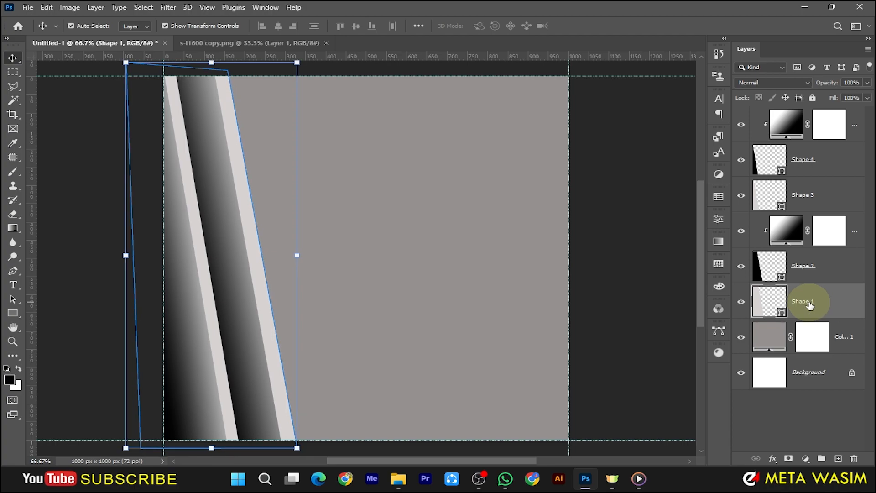
{"action": "key", "text": "Left"}
{"action": "key", "text": "Left"}
{"action": "key", "text": "Left"}
{"action": "key", "text": "Left"}
{"action": "key", "text": "Left"}
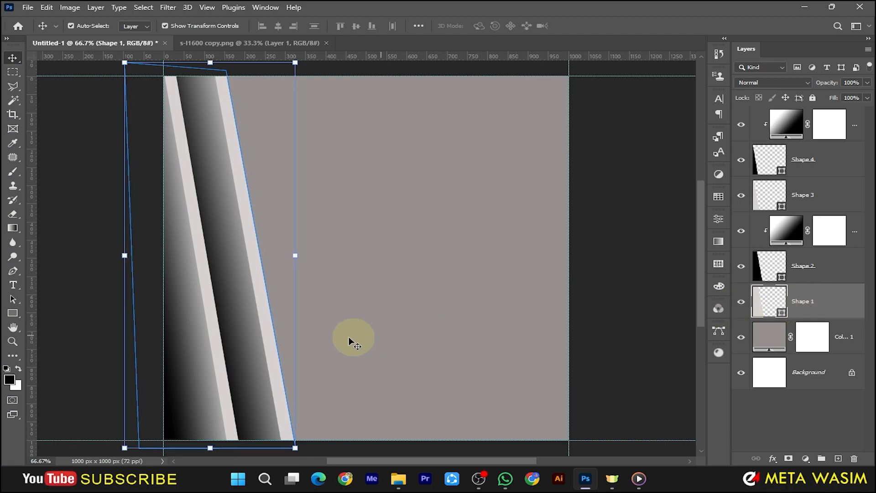
Extend the white ends of Gradient Fill 2 and Gradient Fill 1 outward by about 50 px each to darken the left bands.
{"action": "left_click", "coordinate": [194, 350]}
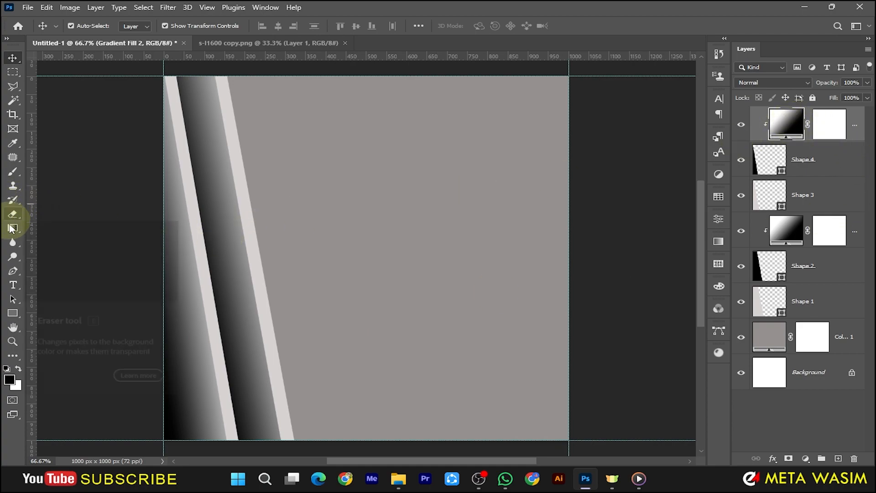
{"action": "left_click", "coordinate": [13, 228]}
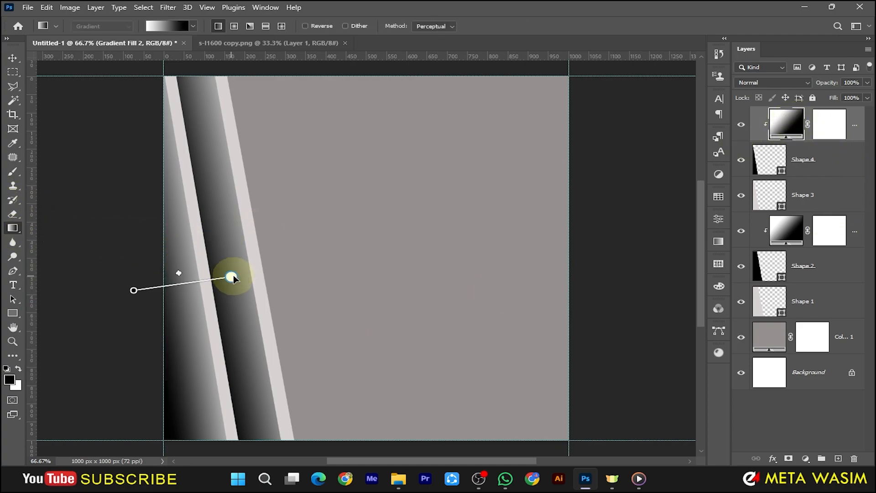
{"action": "left_click_drag", "start_coordinate": [234, 277], "coordinate": [254, 276]}
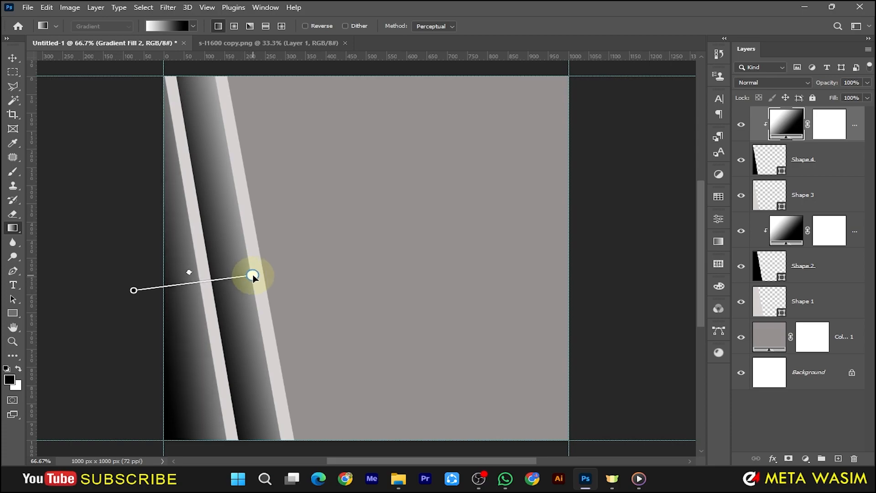
{"action": "left_click", "coordinate": [791, 231]}
{"action": "left_click_drag", "start_coordinate": [292, 260], "coordinate": [312, 258]}
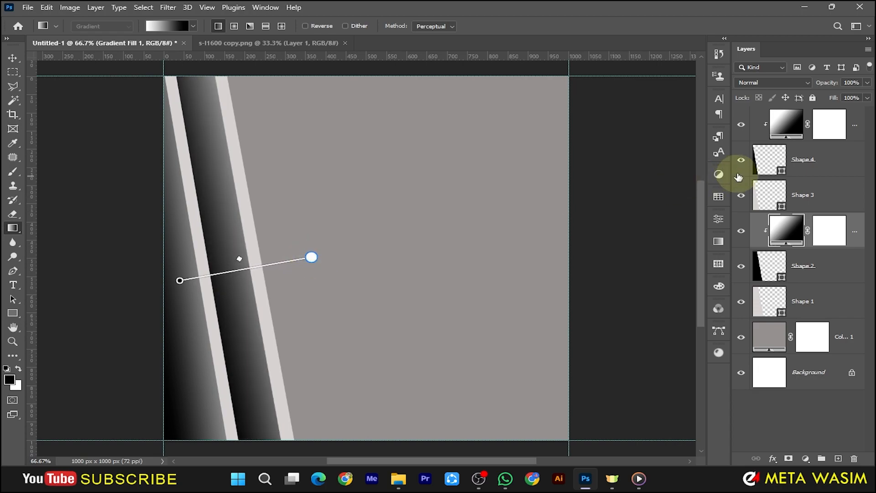
Duplicate all layers above the Background, from the uppermost gradient down to the colour fill, and move the copies toward the canvas's right side.
{"action": "left_click", "coordinate": [794, 416]}
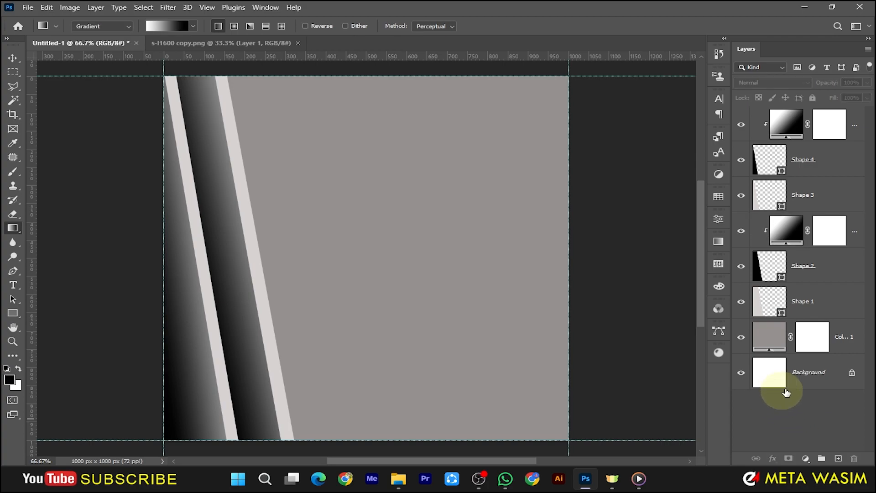
{"action": "left_click", "coordinate": [857, 128]}
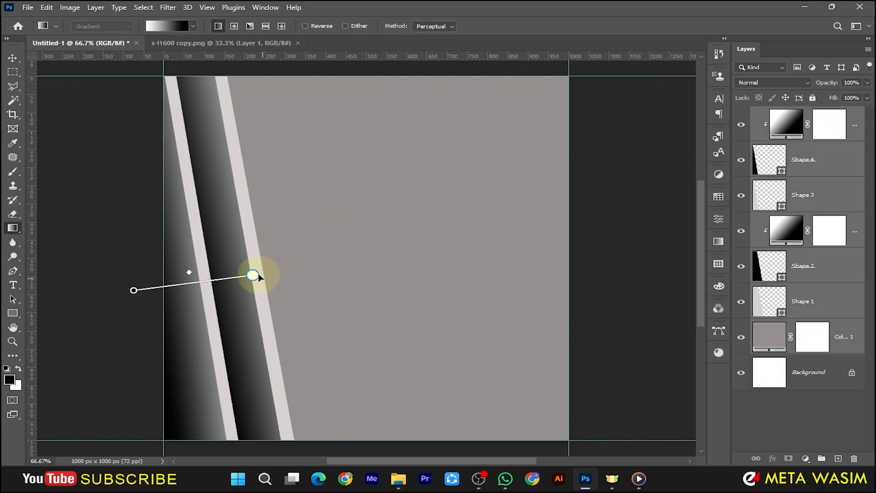
{"action": "left_click", "coordinate": [13, 58]}
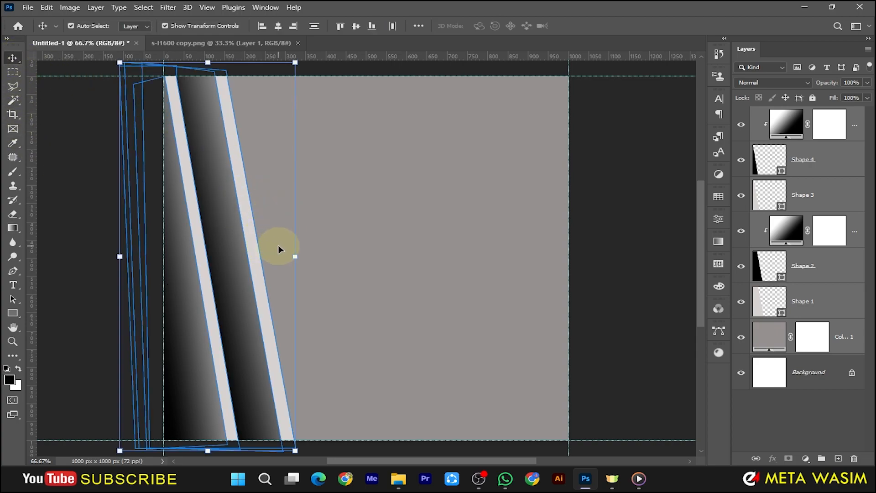
{"action": "left_click_drag", "start_coordinate": [278, 246], "coordinate": [540, 250]}
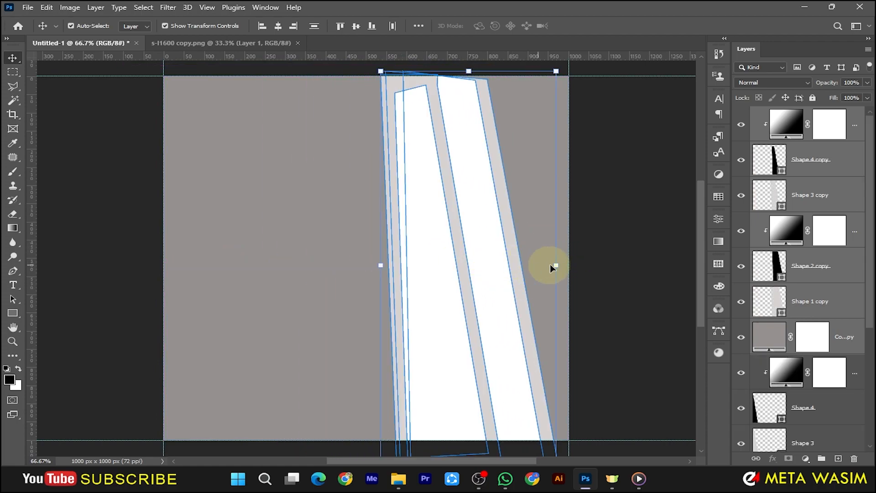
Flip the duplicated bands horizontally and position them against the canvas's right edge.
{"action": "left_click", "coordinate": [556, 265]}
{"action": "right_click", "coordinate": [557, 265]}
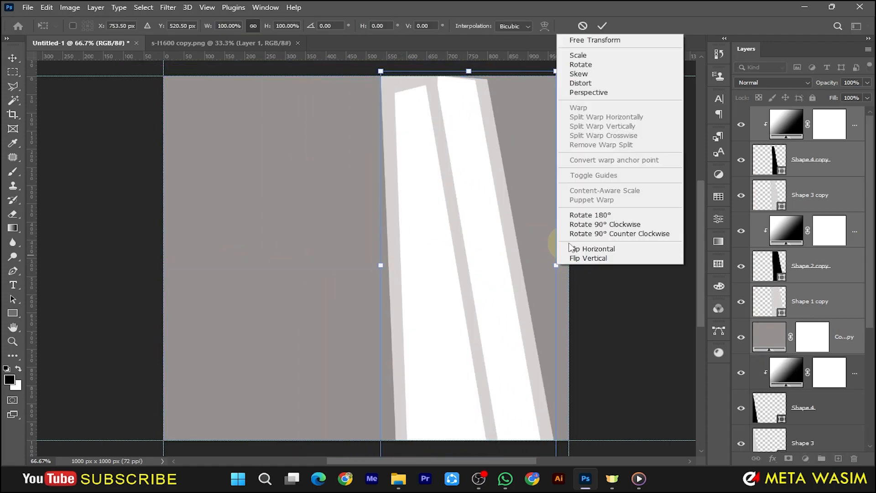
{"action": "left_click", "coordinate": [590, 251]}
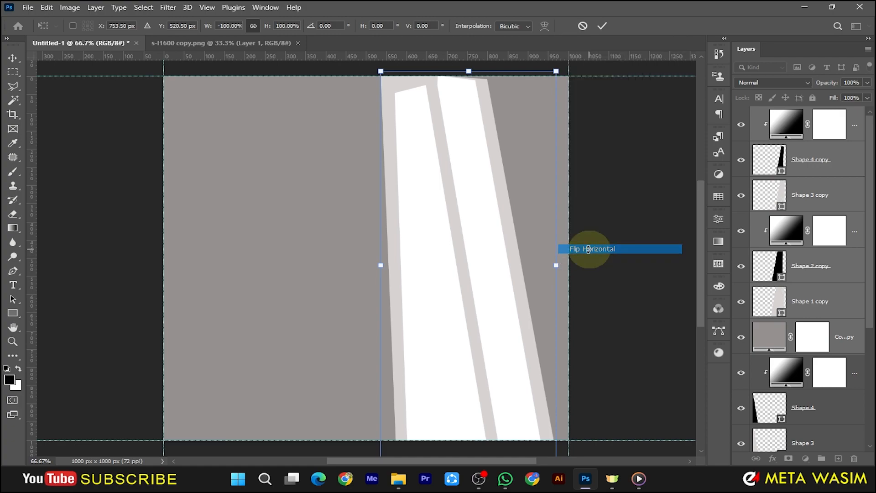
{"action": "left_click_drag", "start_coordinate": [520, 264], "coordinate": [560, 251]}
{"action": "left_click", "coordinate": [603, 26]}
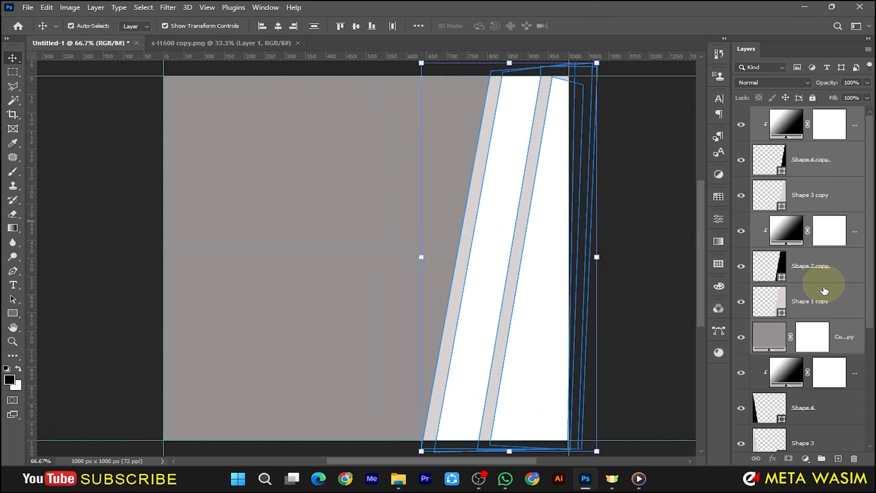
Delete the duplicated colour fill layer that covers the original left bands.
{"action": "left_click", "coordinate": [839, 339]}
{"action": "key", "text": "Delete"}
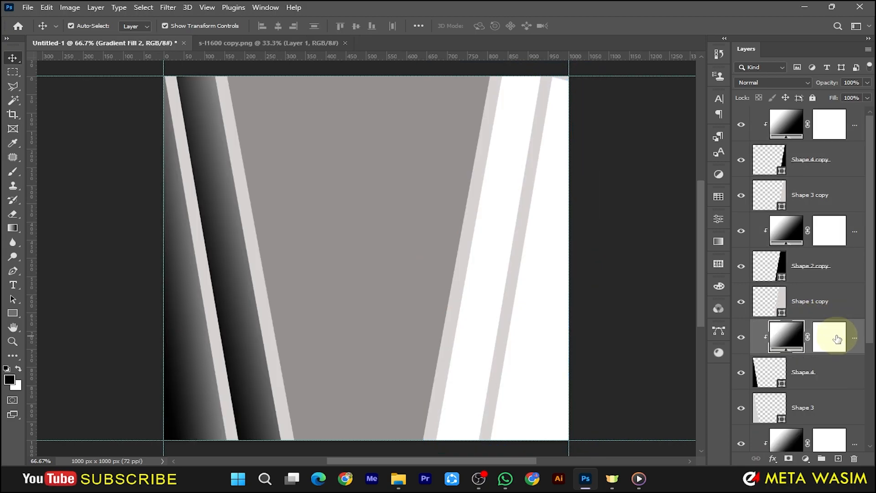
Reposition Gradient Fill 1 copy over Shape 2 copy, with white inside the band and black beyond the canvas's right edge.
{"action": "left_click", "coordinate": [787, 235]}
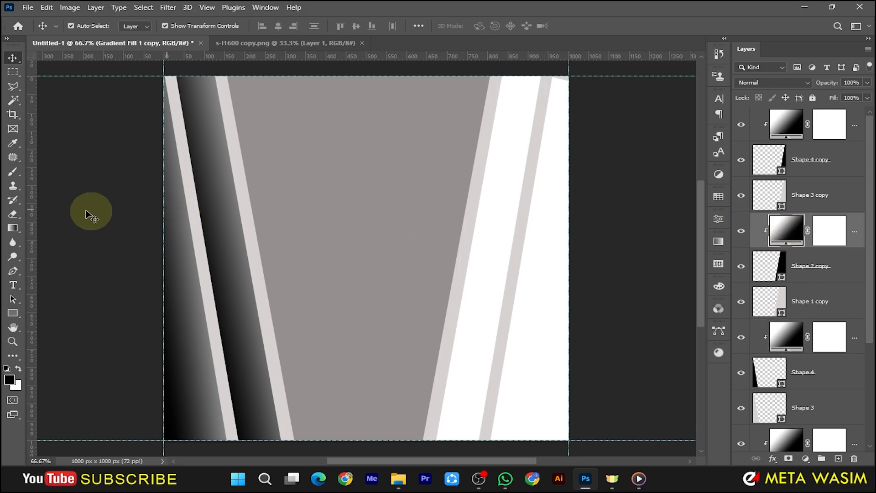
{"action": "left_click", "coordinate": [21, 233]}
{"action": "left_click", "coordinate": [166, 249]}
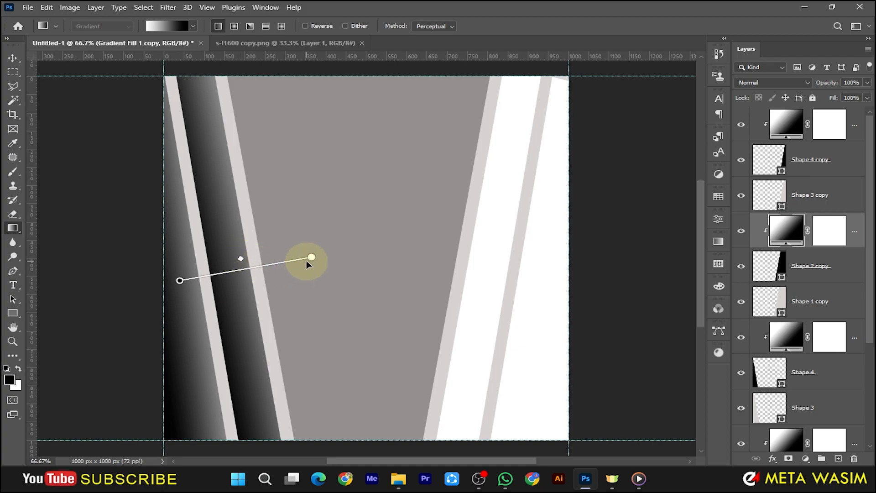
{"action": "left_click_drag", "start_coordinate": [311, 258], "coordinate": [427, 278]}
{"action": "left_click_drag", "start_coordinate": [298, 268], "coordinate": [475, 301]}
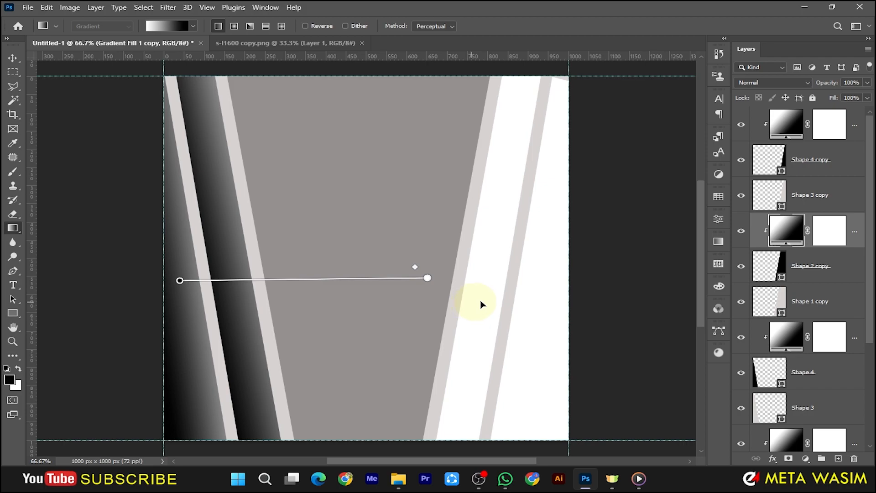
{"action": "left_click_drag", "start_coordinate": [180, 281], "coordinate": [610, 343]}
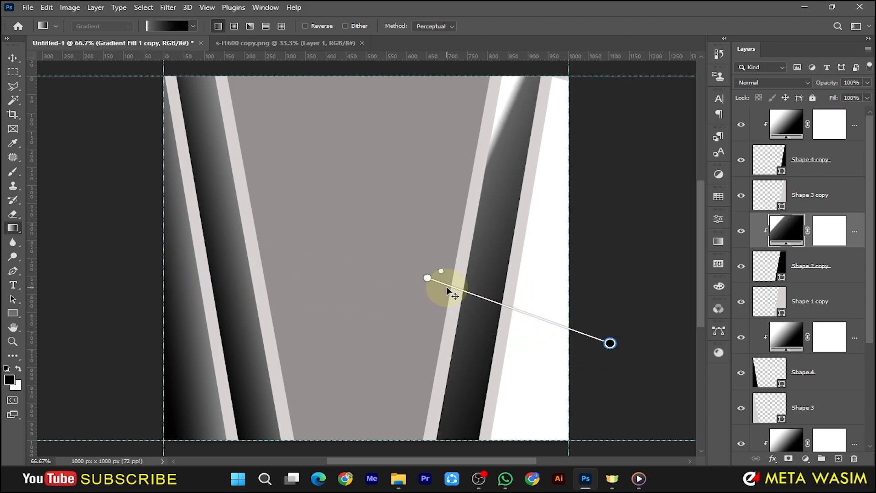
Refine Gradient Fill 1 copy's midpoint and ends, bringing its black end inside the canvas's right edge to darken the band.
{"action": "left_click_drag", "start_coordinate": [440, 272], "coordinate": [482, 260]}
{"action": "left_click_drag", "start_coordinate": [611, 343], "coordinate": [622, 315]}
{"action": "left_click_drag", "start_coordinate": [474, 275], "coordinate": [493, 278]}
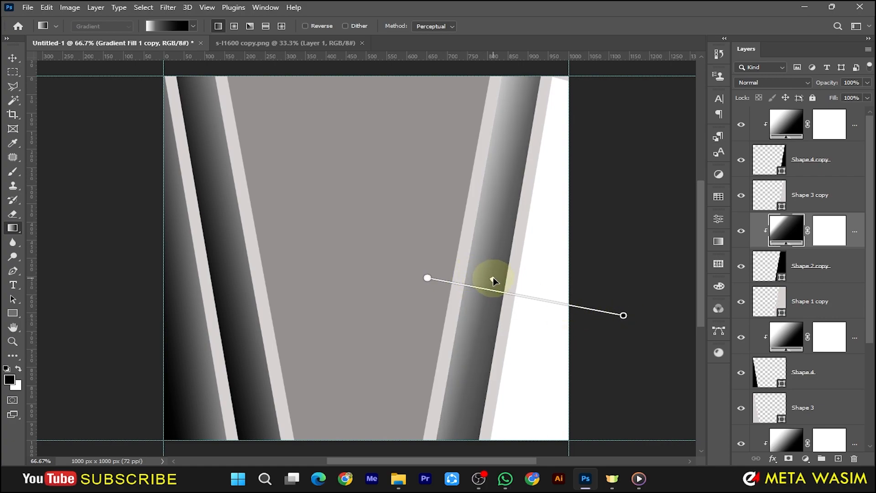
{"action": "left_click_drag", "start_coordinate": [624, 316], "coordinate": [585, 312]}
{"action": "left_click_drag", "start_coordinate": [434, 280], "coordinate": [419, 275]}
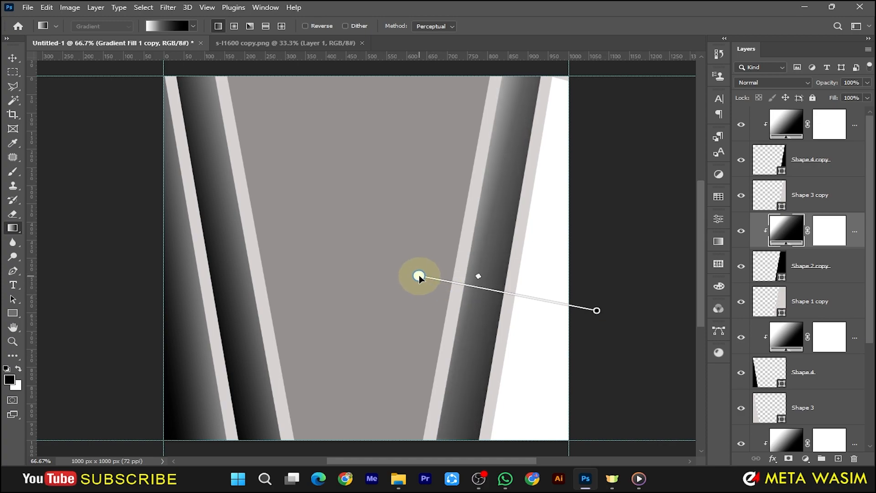
{"action": "left_click_drag", "start_coordinate": [479, 276], "coordinate": [485, 277]}
{"action": "mouse_move", "coordinate": [595, 309]}
{"action": "left_mouse_down"}
{"action": "mouse_move", "coordinate": [552, 307]}
{"action": "mouse_move", "coordinate": [553, 298]}
{"action": "left_mouse_up"}
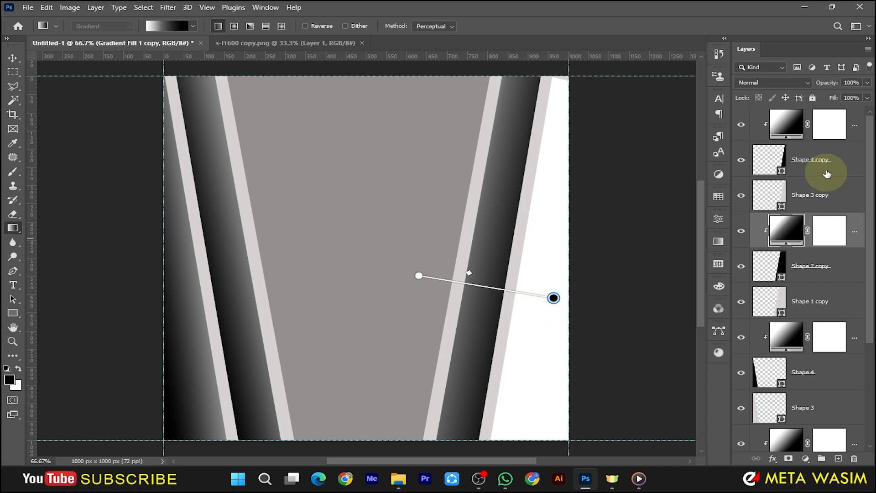
Reposition Gradient Fill 2 copy over Shape 4 copy, with white on the inner strip and black beyond the canvas's right edge.
{"action": "left_click", "coordinate": [791, 120]}
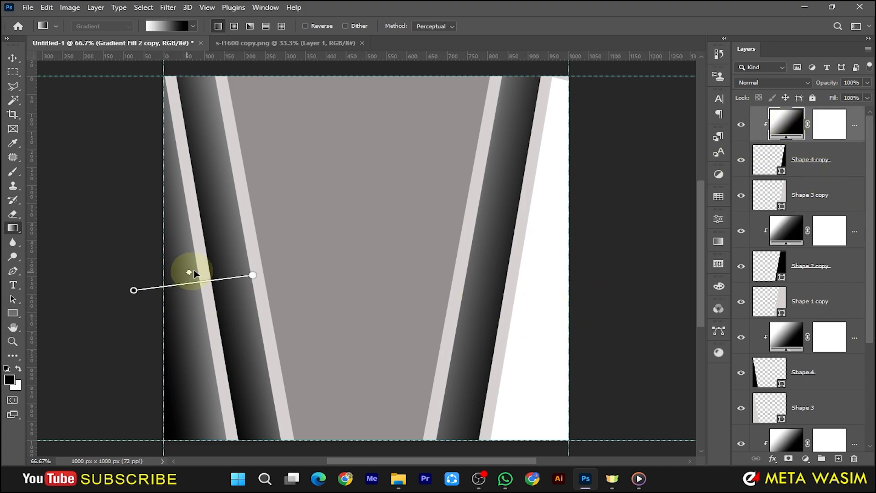
{"action": "left_click_drag", "start_coordinate": [264, 276], "coordinate": [468, 274]}
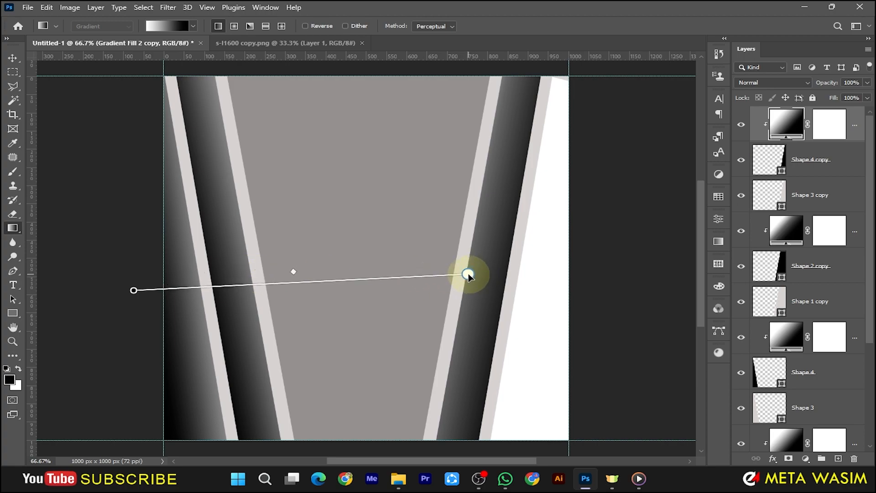
{"action": "mouse_move", "coordinate": [134, 291]}
{"action": "left_mouse_down"}
{"action": "mouse_move", "coordinate": [297, 313]}
{"action": "mouse_move", "coordinate": [575, 307]}
{"action": "mouse_move", "coordinate": [584, 293]}
{"action": "mouse_move", "coordinate": [593, 309]}
{"action": "mouse_move", "coordinate": [607, 303]}
{"action": "left_mouse_up"}
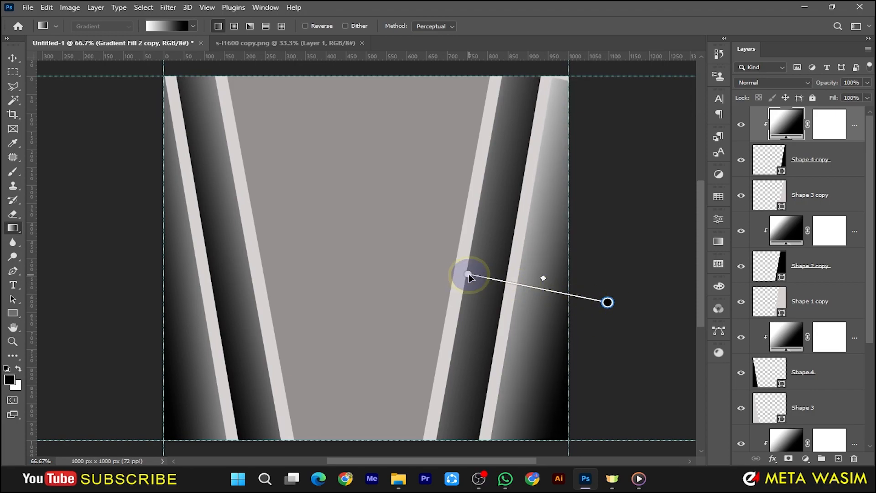
Refine Gradient Fill 2 copy by pulling its black end closer to the canvas edge and its white end farther inward.
{"action": "left_click_drag", "start_coordinate": [468, 274], "coordinate": [481, 285]}
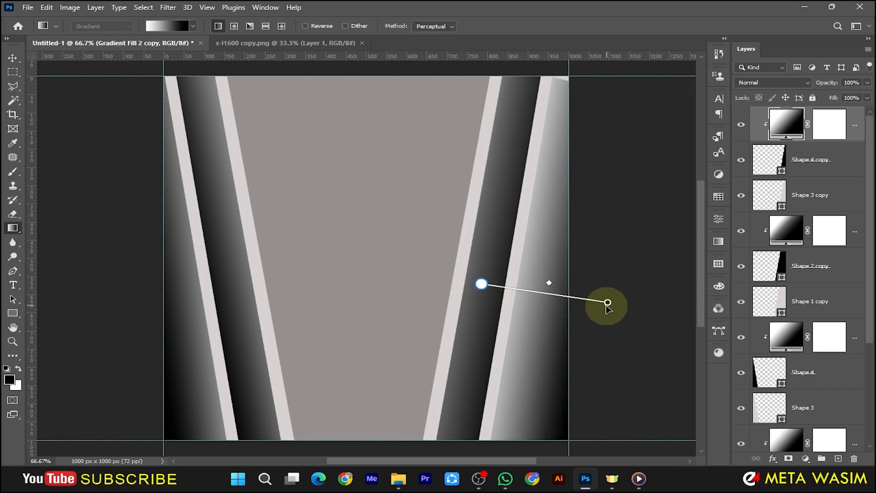
{"action": "left_click_drag", "start_coordinate": [608, 304], "coordinate": [587, 298]}
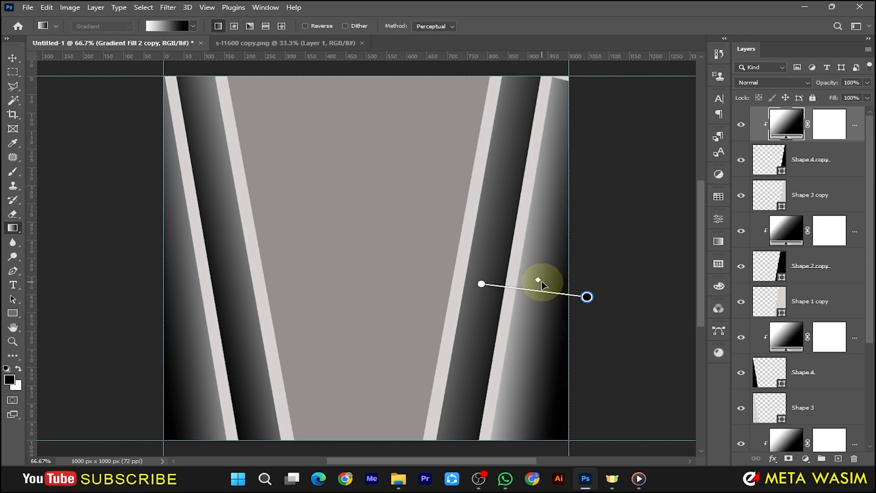
{"action": "left_click", "coordinate": [481, 284]}
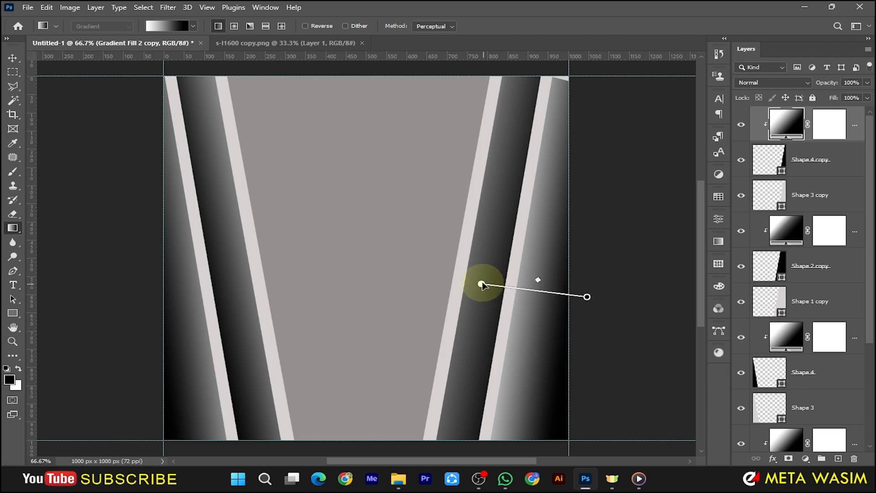
{"action": "left_click_drag", "start_coordinate": [481, 283], "coordinate": [459, 280]}
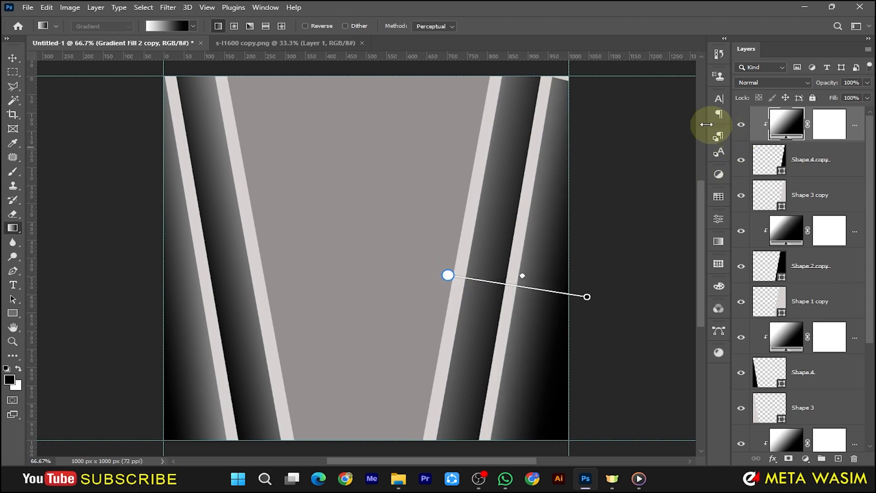
Shift the duplicated band layers right by about 40 px so the narrow outer strip meets the canvas's upper-right corner.
{"action": "left_click", "coordinate": [852, 336], "text": "shift"}
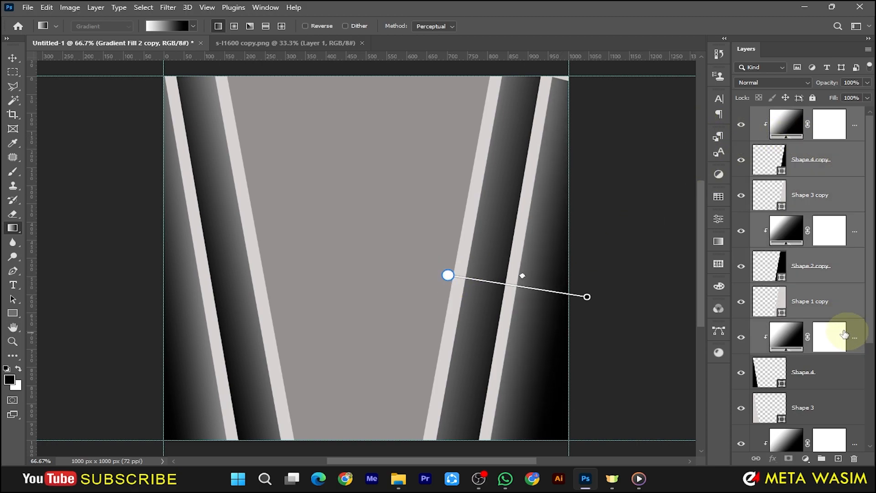
{"action": "left_click", "coordinate": [13, 58]}
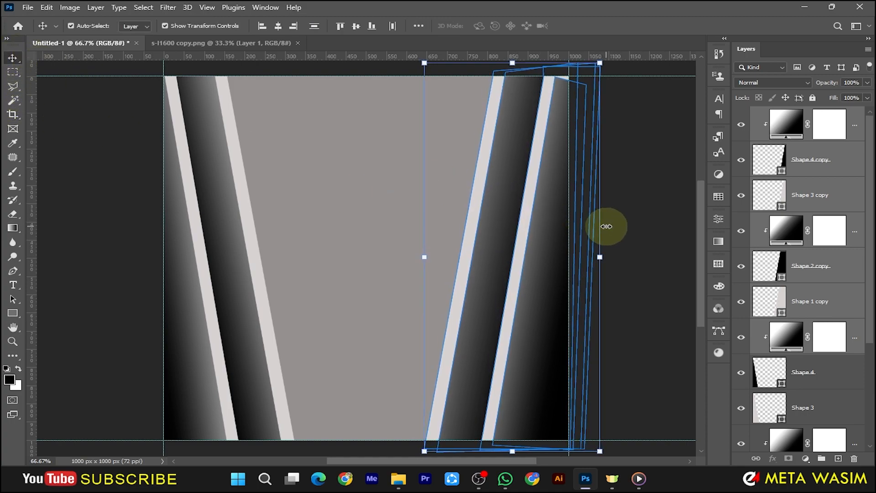
{"action": "key", "text": "shift+Right"}
{"action": "key", "text": "shift+Right"}
{"action": "key", "text": "shift+Right"}
{"action": "key", "text": "shift+Right"}
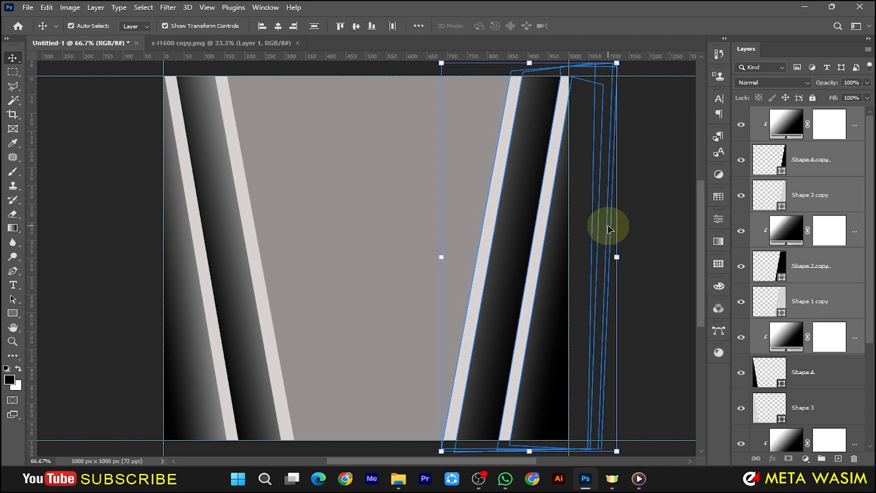
{"action": "left_click", "coordinate": [644, 220]}
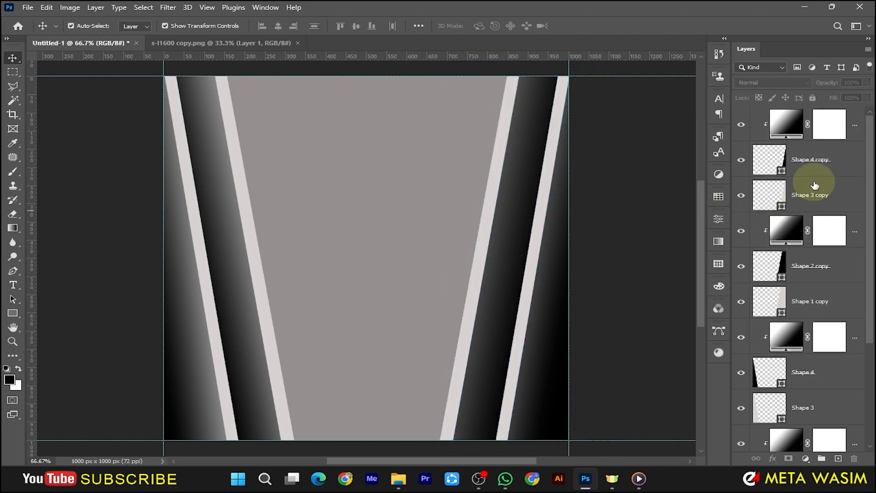
Readjust Gradient Fill 2 copy by moving both its white and black ends right to lighten the outermost right band.
{"action": "left_click", "coordinate": [785, 123]}
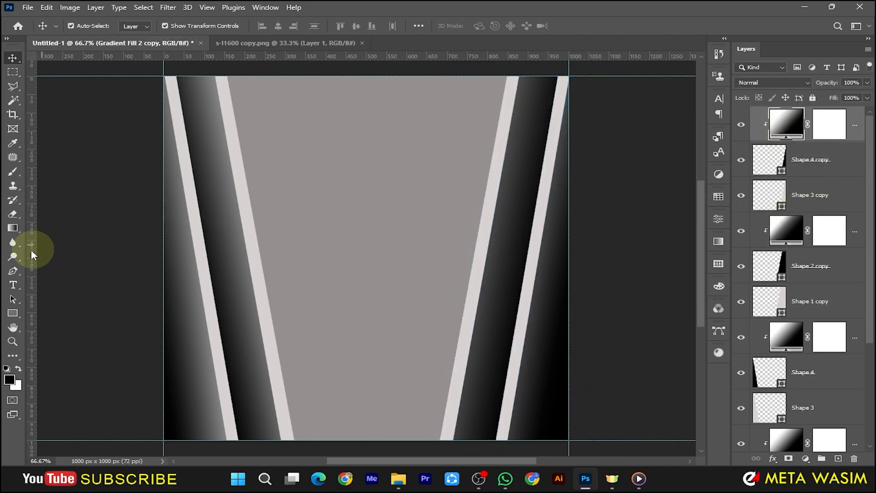
{"action": "left_click", "coordinate": [13, 228]}
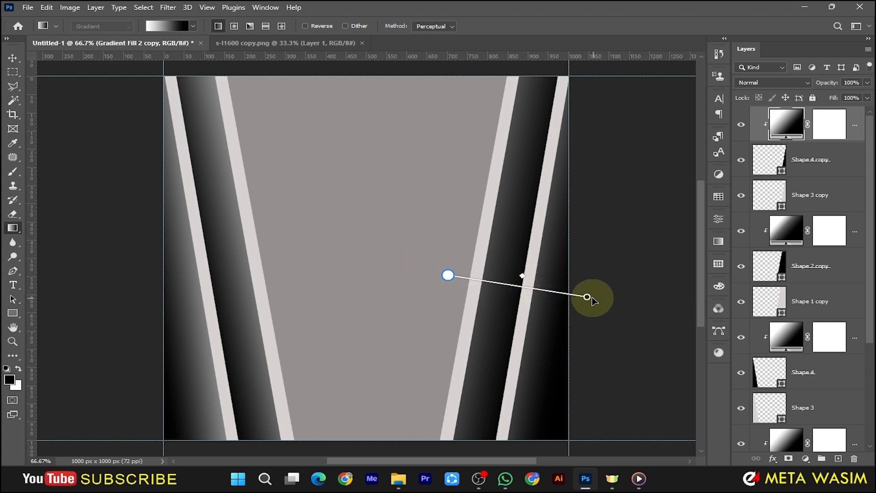
{"action": "left_click_drag", "start_coordinate": [588, 297], "coordinate": [616, 300]}
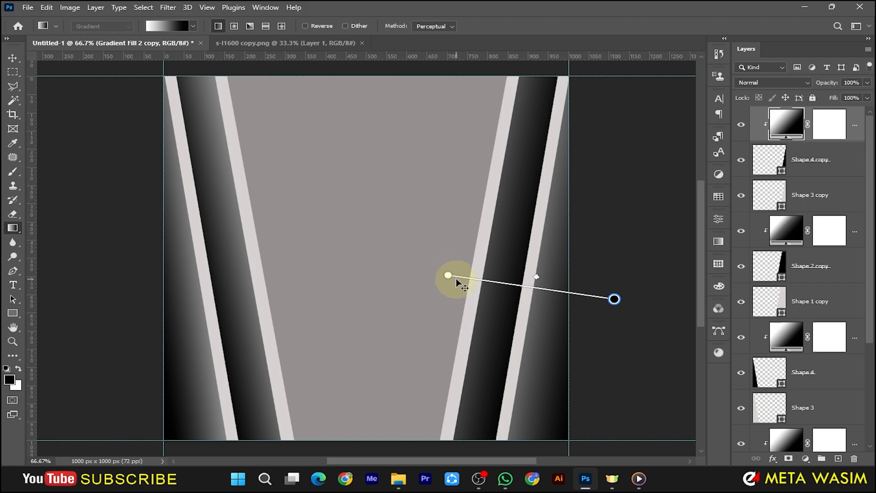
{"action": "left_click_drag", "start_coordinate": [448, 276], "coordinate": [464, 275]}
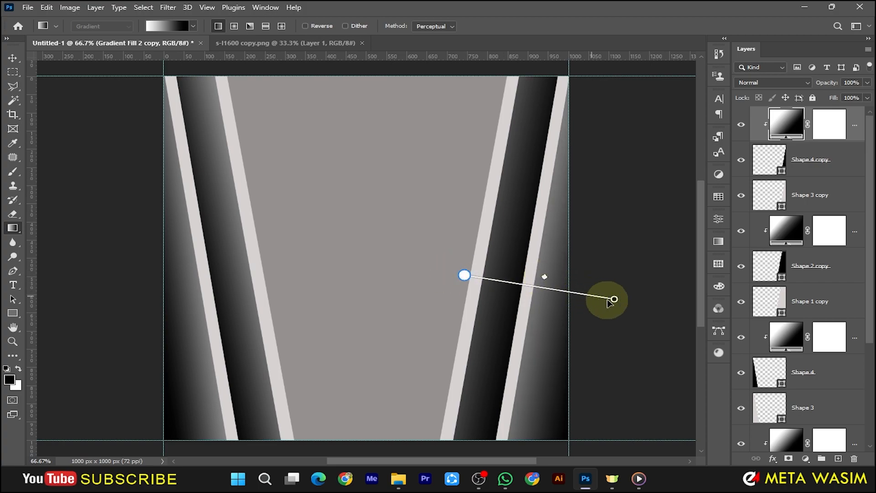
{"action": "left_click_drag", "start_coordinate": [615, 299], "coordinate": [636, 304]}
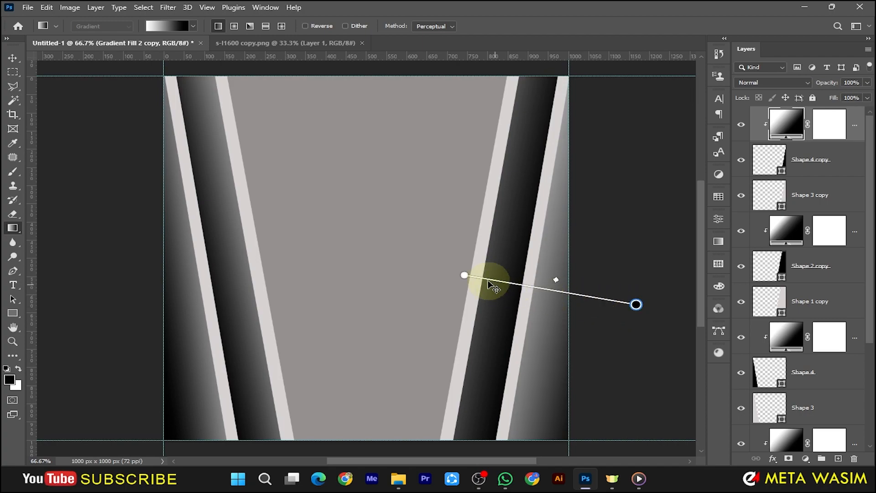
Move Gradient Fill 2 copy's white end farther inward, and lighten Gradient Fill 1 copy by shifting its black end just past the canvas's right edge.
{"action": "left_click_drag", "start_coordinate": [465, 274], "coordinate": [419, 262]}
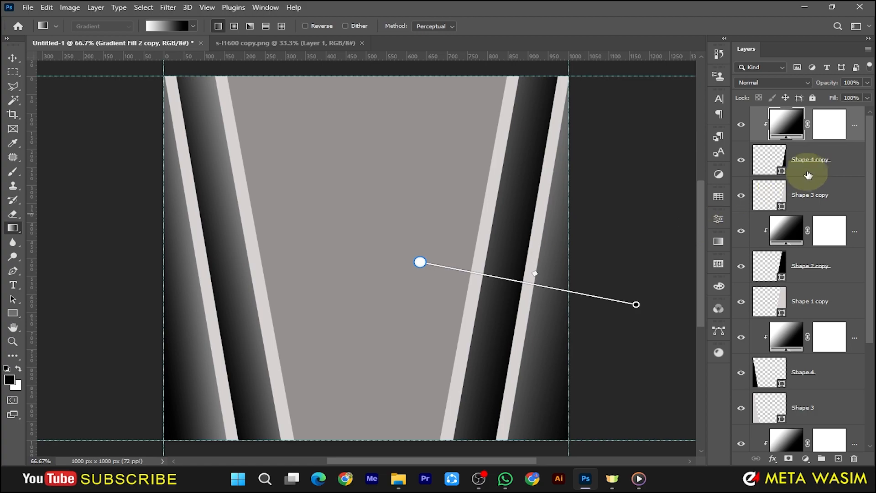
{"action": "left_click", "coordinate": [815, 243]}
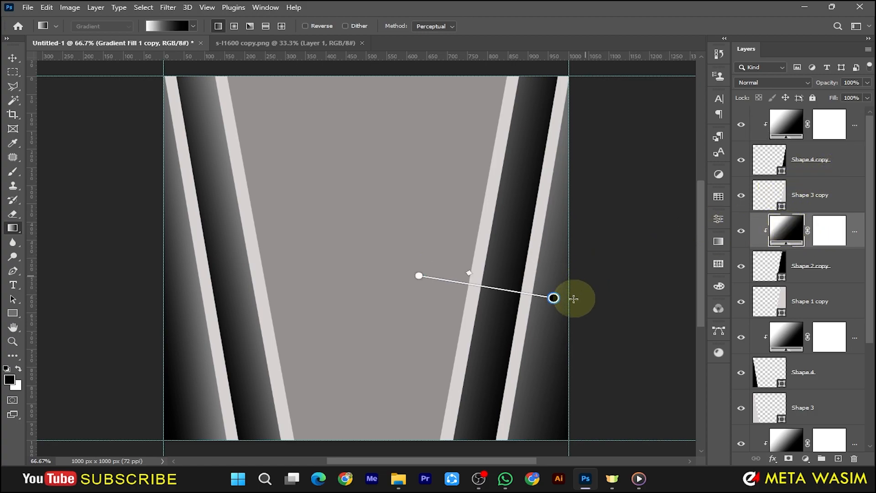
{"action": "left_click_drag", "start_coordinate": [554, 298], "coordinate": [591, 307]}
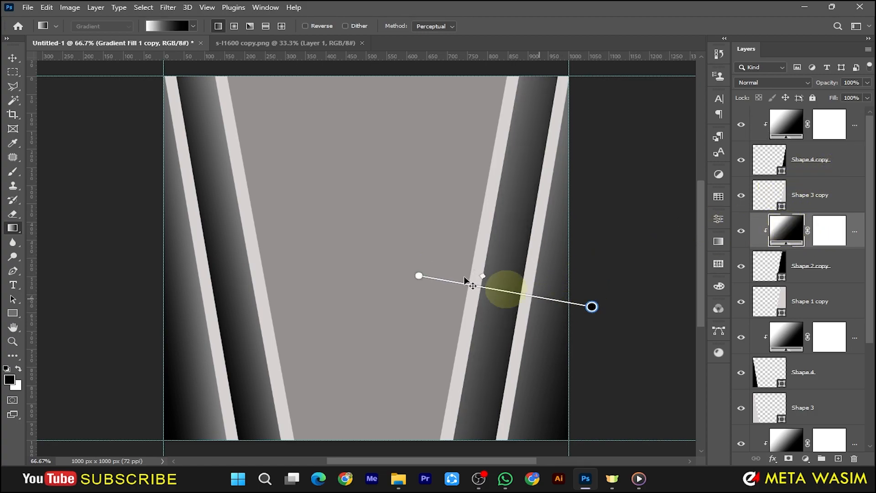
{"action": "mouse_move", "coordinate": [418, 276]}
{"action": "left_mouse_down"}
{"action": "mouse_move", "coordinate": [385, 267]}
{"action": "mouse_move", "coordinate": [443, 283]}
{"action": "left_mouse_up"}
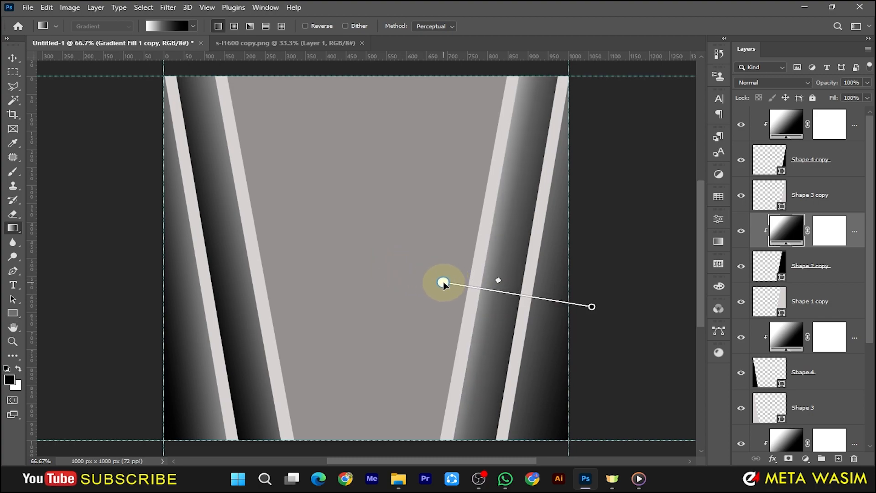
{"action": "left_click_drag", "start_coordinate": [591, 307], "coordinate": [577, 310]}
{"action": "left_click_drag", "start_coordinate": [498, 281], "coordinate": [506, 286]}
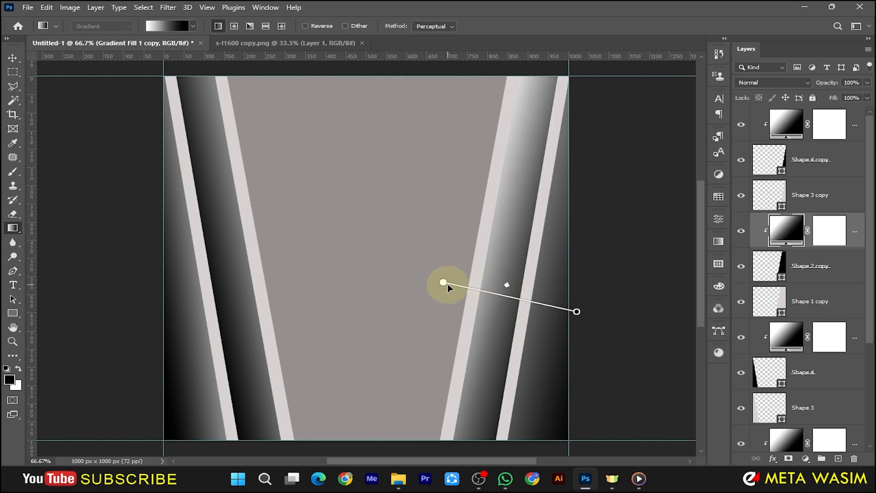
{"action": "left_click_drag", "start_coordinate": [447, 285], "coordinate": [416, 277]}
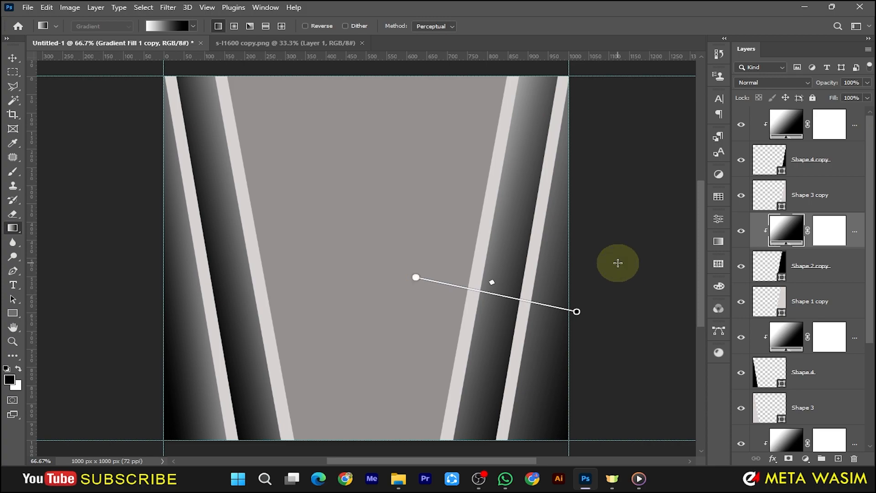
Group all the band, strip and gradient layers from Gradient Fill 2 copy down to Shape 1.
{"action": "left_click", "coordinate": [846, 121]}
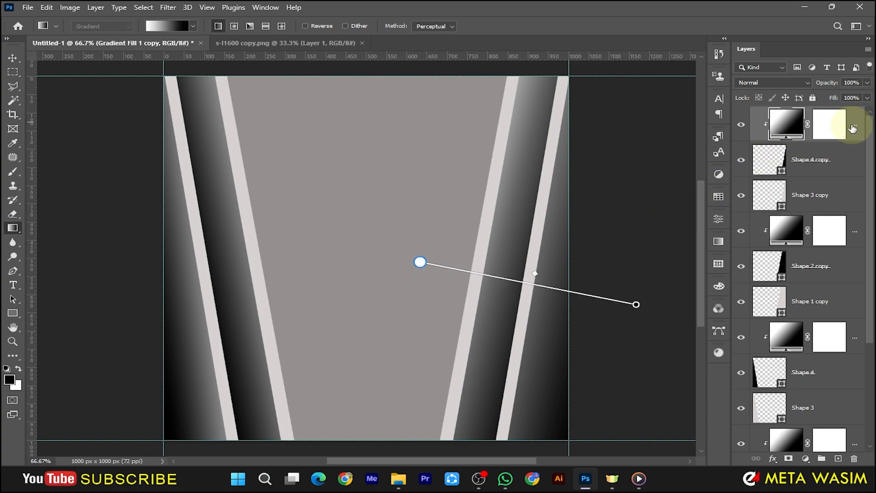
{"action": "scroll", "coordinate": [813, 294], "scroll_direction": "down", "scroll_amount": 1}
{"action": "scroll", "coordinate": [813, 294], "scroll_direction": "down", "scroll_amount": 3}
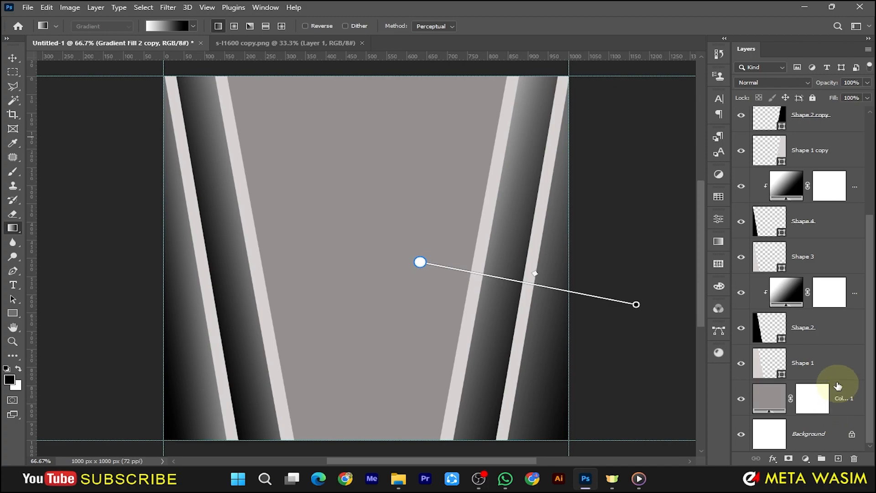
{"action": "left_click", "coordinate": [828, 371], "text": "shift"}
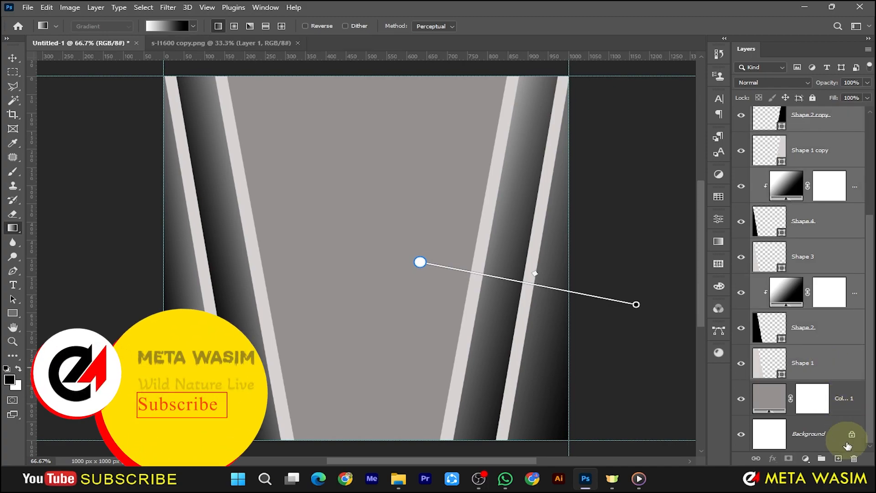
{"action": "key", "text": "ctrl+g"}
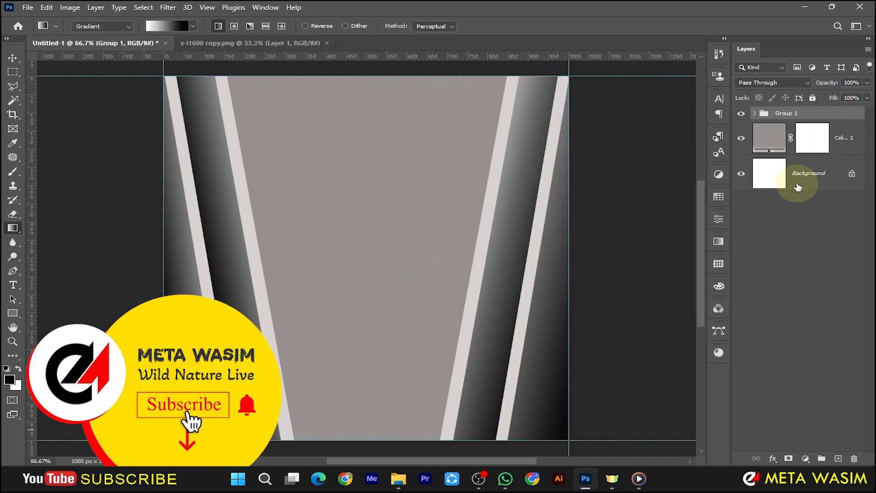
Unlock the Background layer and group it with Color Fill 1 as BG, then rename the band group BG 1.
{"action": "left_click", "coordinate": [819, 140]}
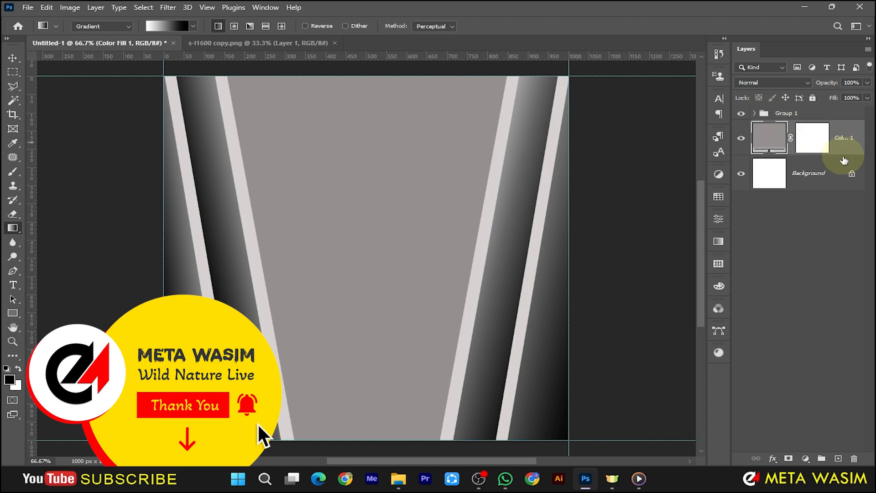
{"action": "left_click", "coordinate": [849, 173]}
{"action": "left_click", "coordinate": [839, 136], "text": "shift"}
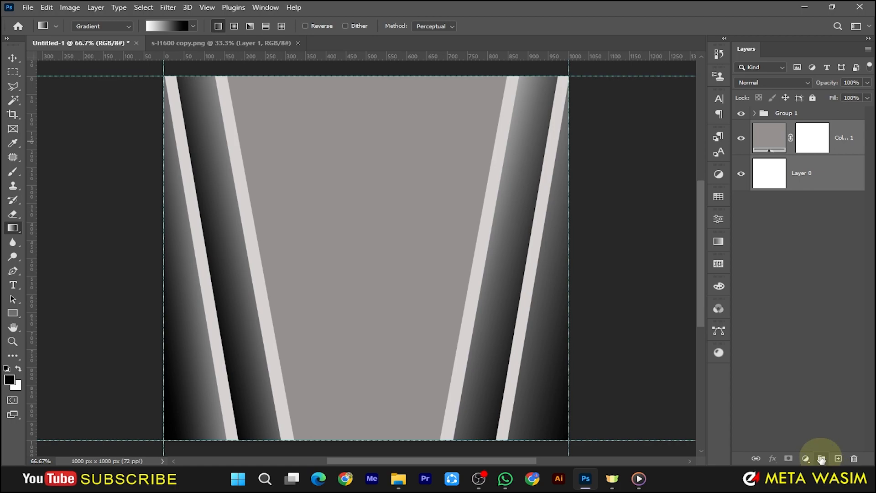
{"action": "left_click", "coordinate": [822, 458]}
{"action": "double_click", "coordinate": [782, 128]}
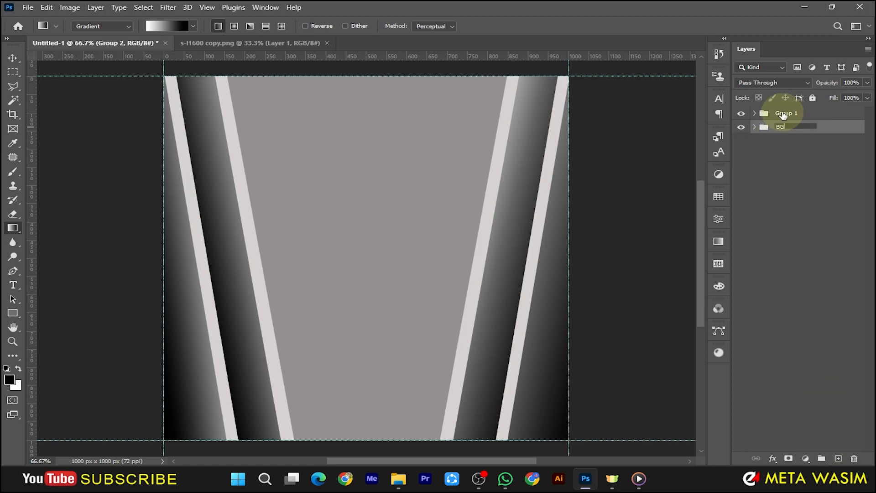
{"action": "double_click", "coordinate": [819, 114]}
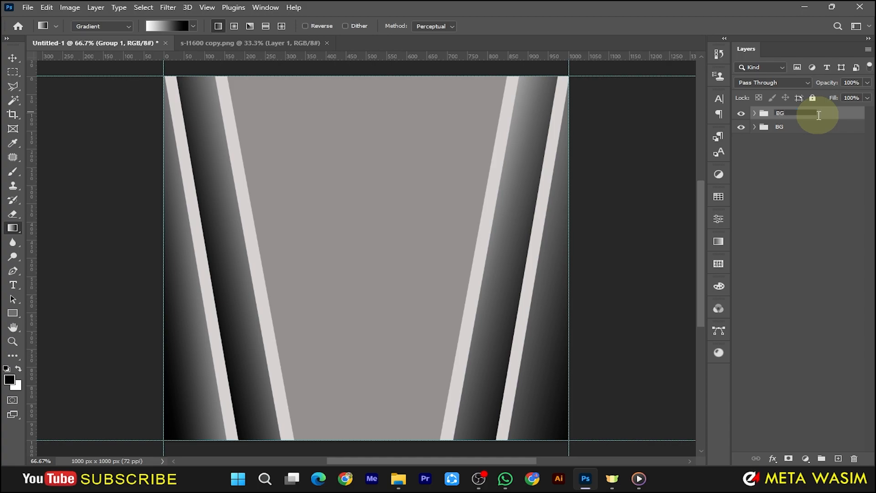
{"action": "key", "text": "Return"}
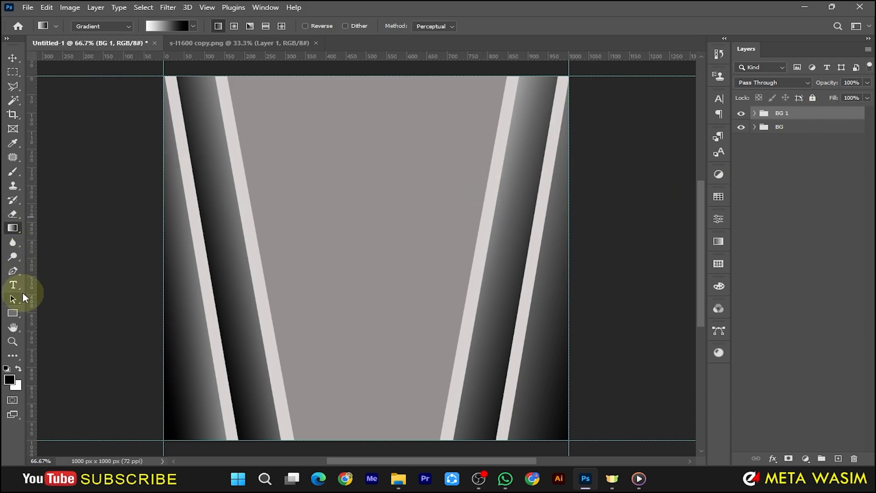
Draw a black four-sided Pen shape about 189 × 336 px at the canvas bottom beside the left inner strip, with its top edge sloping down rightward.
{"action": "left_click", "coordinate": [14, 272]}
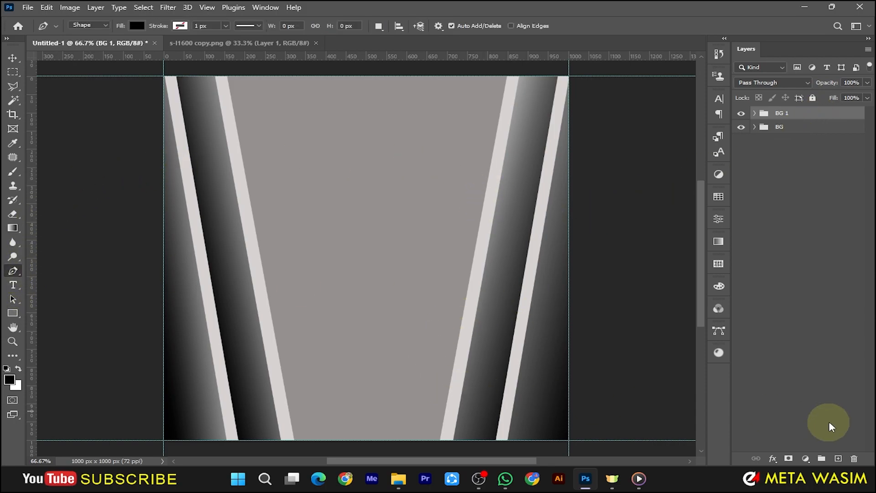
{"action": "left_click", "coordinate": [839, 458]}
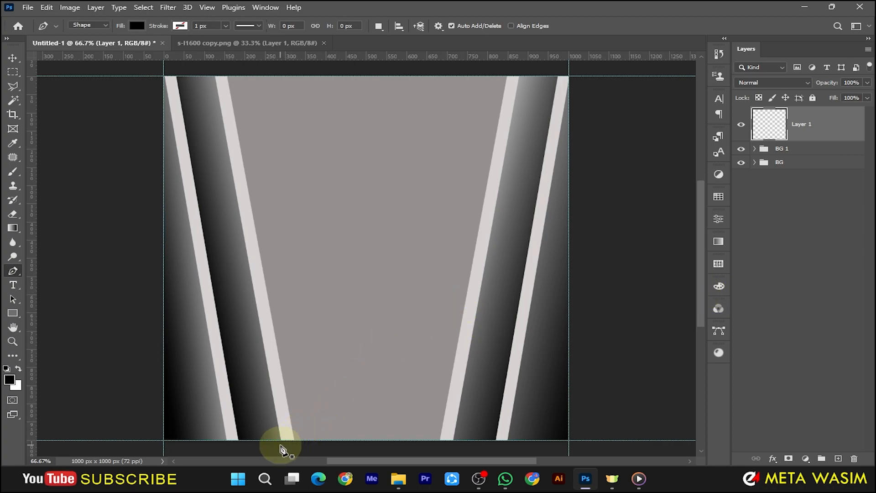
{"action": "left_click", "coordinate": [280, 444]}
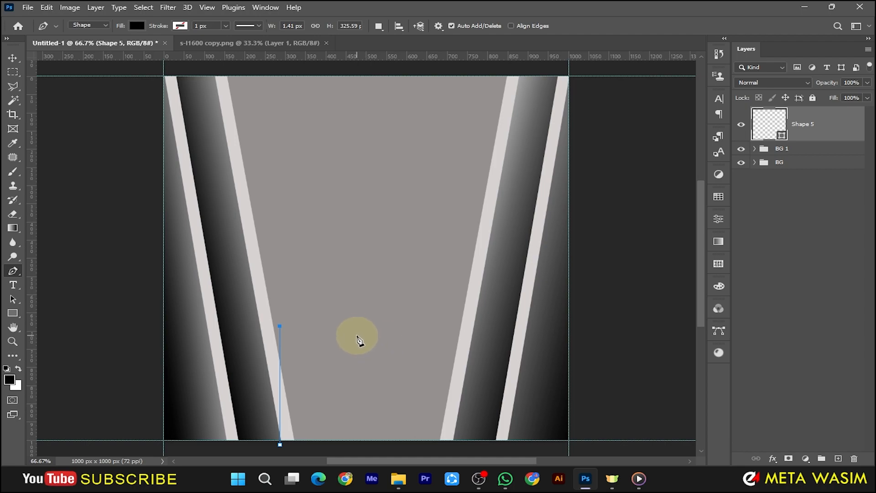
{"action": "left_click", "coordinate": [356, 339]}
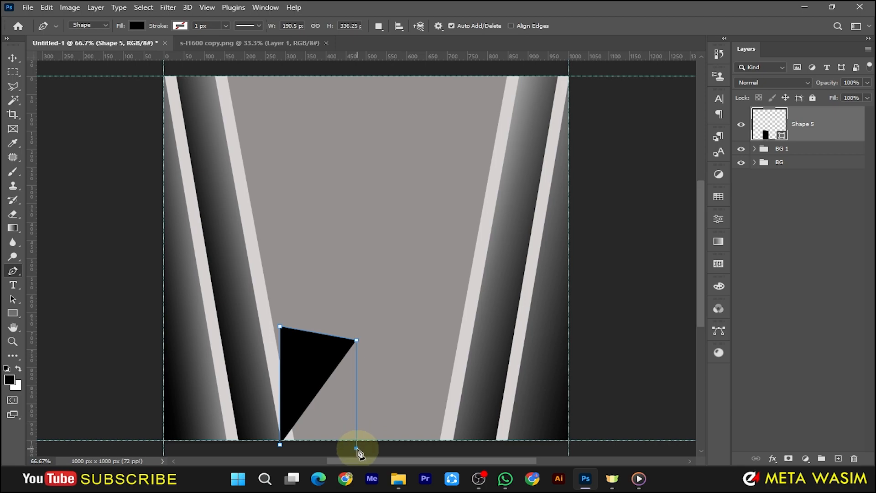
{"action": "left_click", "coordinate": [357, 448]}
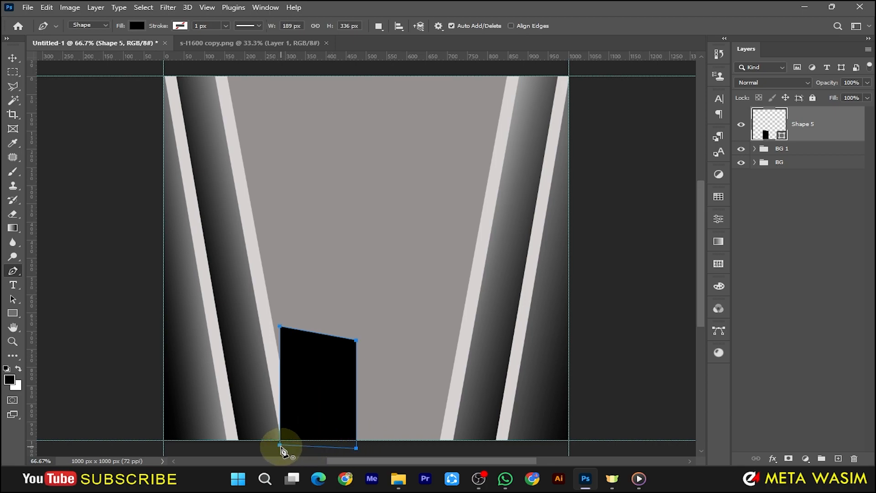
{"action": "left_click", "coordinate": [280, 445]}
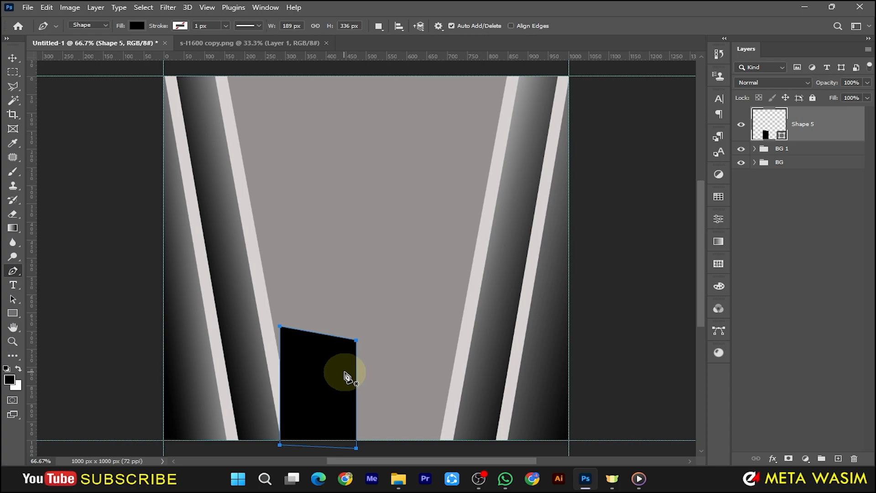
Add a white-to-black gradient fill running toward the lower left and clip it to Shape 5.
{"action": "left_click", "coordinate": [13, 231]}
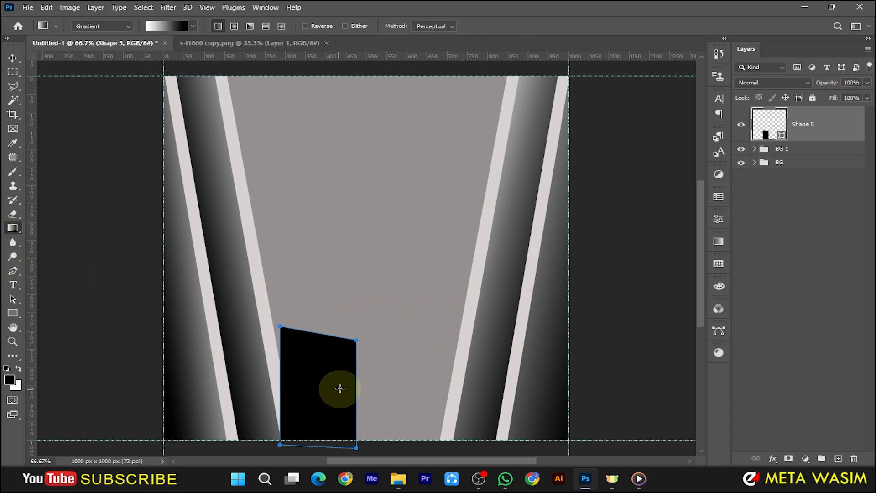
{"action": "left_click_drag", "start_coordinate": [340, 388], "coordinate": [261, 421]}
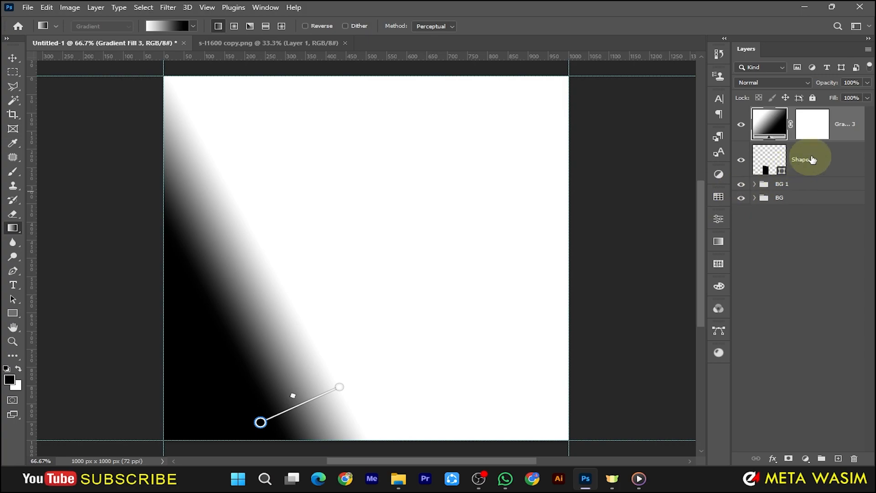
{"action": "right_click", "coordinate": [844, 124]}
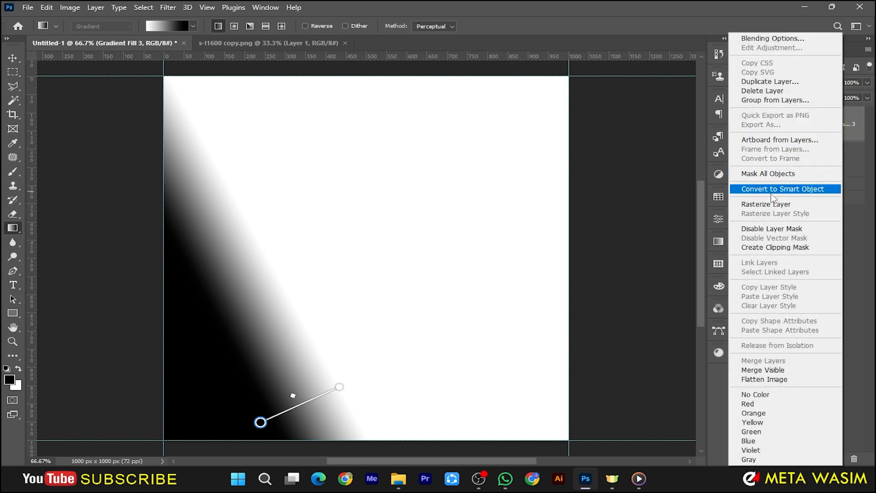
{"action": "left_click", "coordinate": [775, 247]}
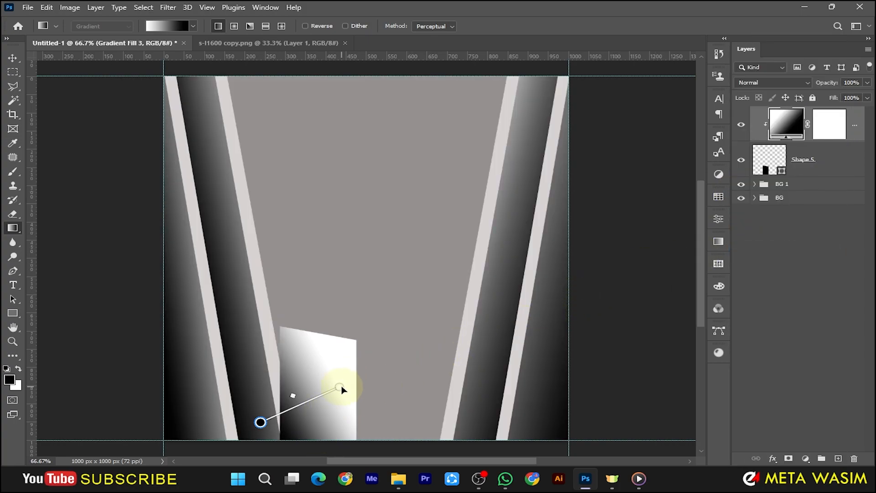
Reangle Shape 5's clipped gradient, placing white beyond the shape's upper-left corner and black below its lower-right corner.
{"action": "left_click_drag", "start_coordinate": [339, 388], "coordinate": [387, 321]}
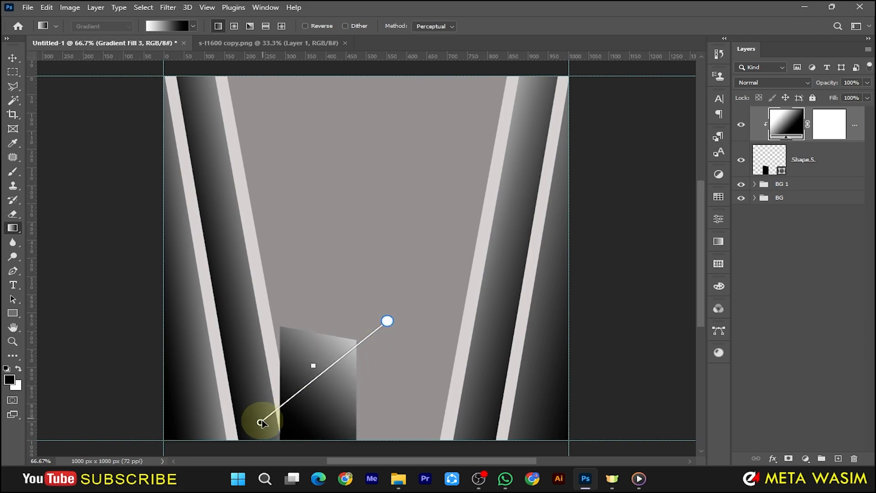
{"action": "left_click_drag", "start_coordinate": [261, 422], "coordinate": [336, 433]}
{"action": "left_click_drag", "start_coordinate": [387, 320], "coordinate": [246, 311]}
{"action": "left_click_drag", "start_coordinate": [336, 434], "coordinate": [368, 444]}
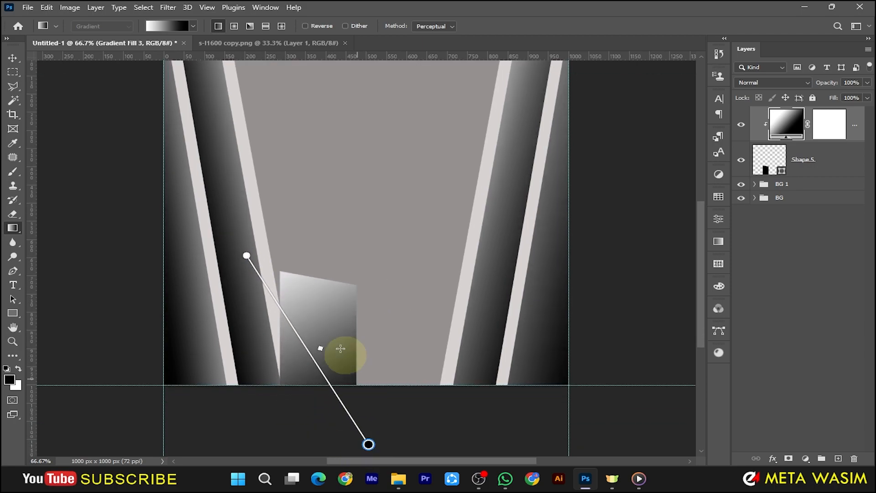
{"action": "left_click_drag", "start_coordinate": [246, 256], "coordinate": [225, 234]}
{"action": "scroll", "coordinate": [278, 219], "scroll_direction": "up", "scroll_amount": 2}
{"action": "left_click", "coordinate": [803, 222]}
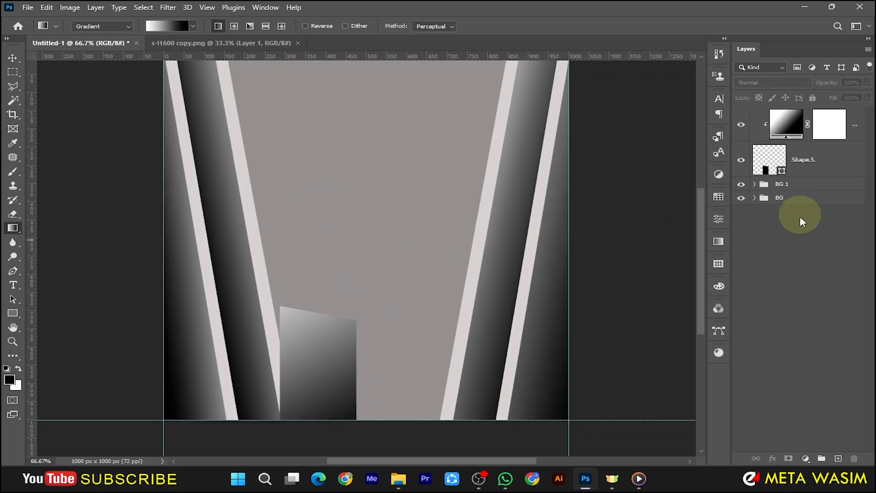
Draw a black four-sided Pen shape about 142 × 352 px against Shape 5's right edge, with its top edge rising rightward, above Gradient Fill 3.
{"action": "left_click", "coordinate": [858, 123]}
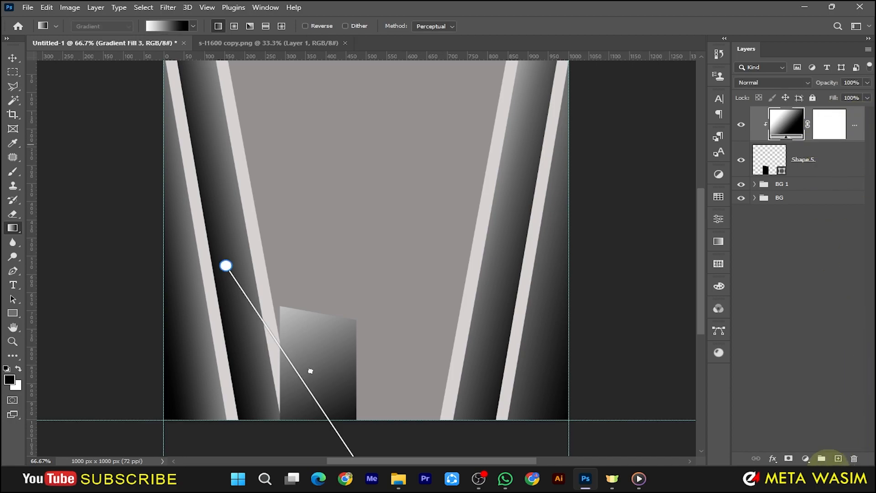
{"action": "left_click", "coordinate": [838, 458]}
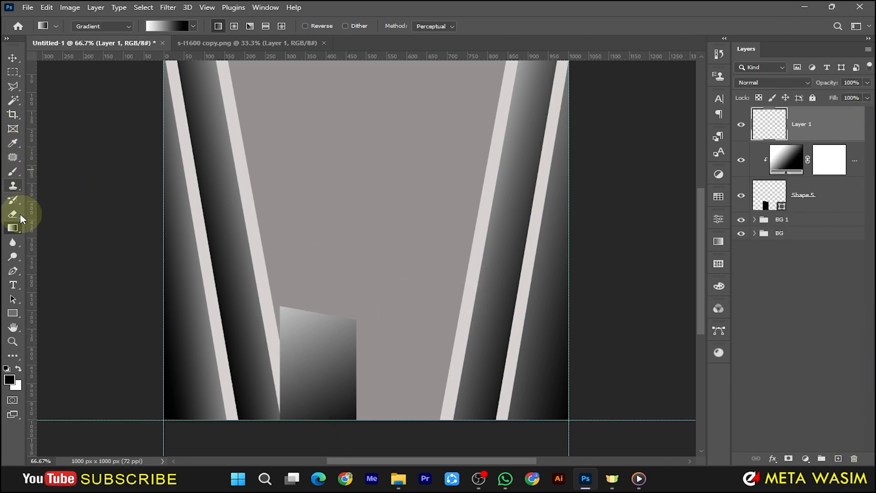
{"action": "left_click", "coordinate": [13, 271]}
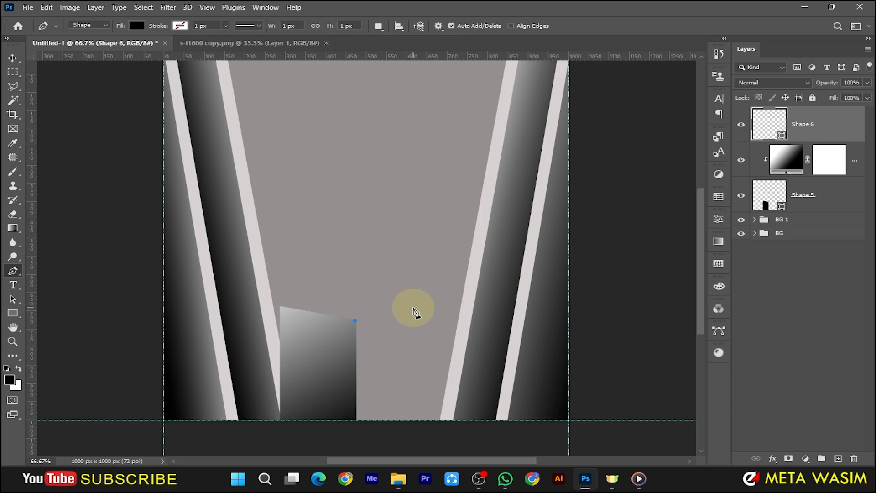
{"action": "left_click", "coordinate": [412, 307]}
{"action": "left_click", "coordinate": [413, 435]}
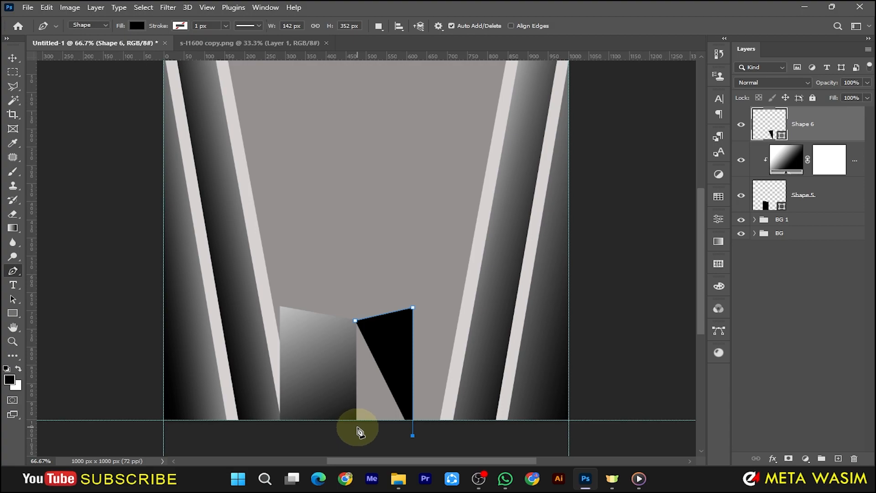
{"action": "left_click", "coordinate": [356, 432]}
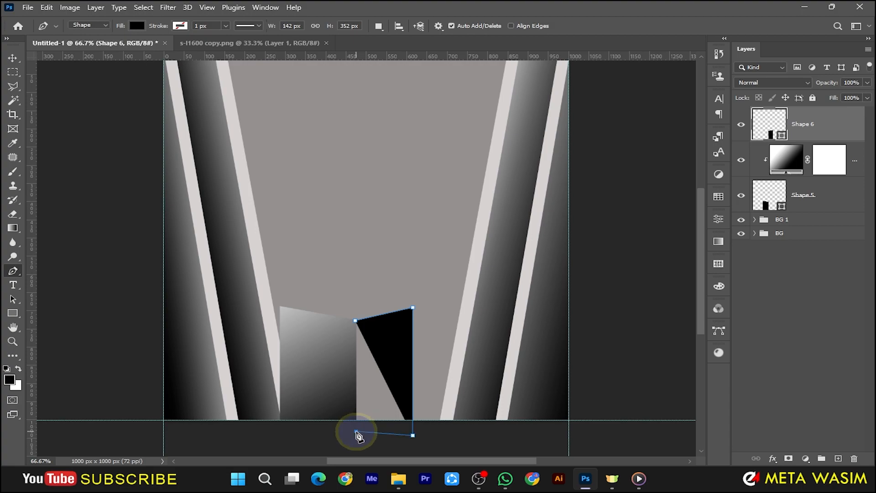
{"action": "left_click", "coordinate": [356, 321]}
Add a white-to-black gradient fill above Shape 6, running from white at upper right to black at lower left, and clip it to Shape 6.
{"action": "left_click", "coordinate": [13, 228]}
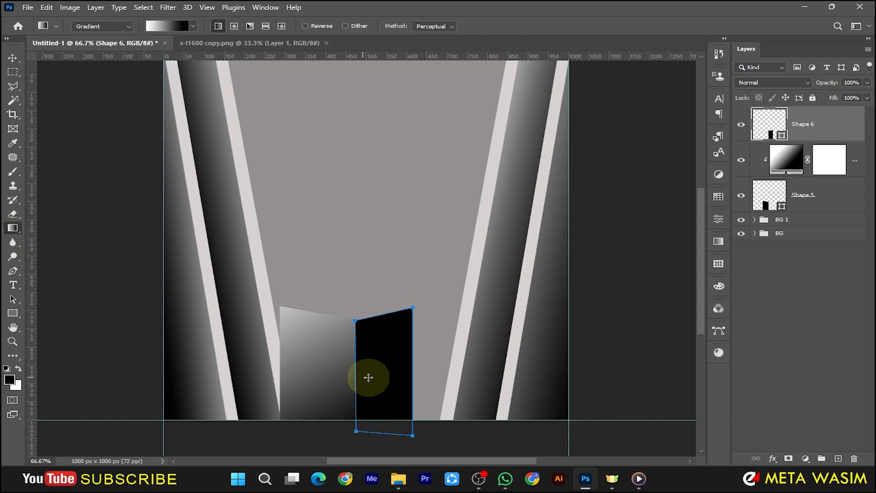
{"action": "left_click_drag", "start_coordinate": [391, 379], "coordinate": [334, 418]}
{"action": "left_click_drag", "start_coordinate": [392, 381], "coordinate": [462, 308]}
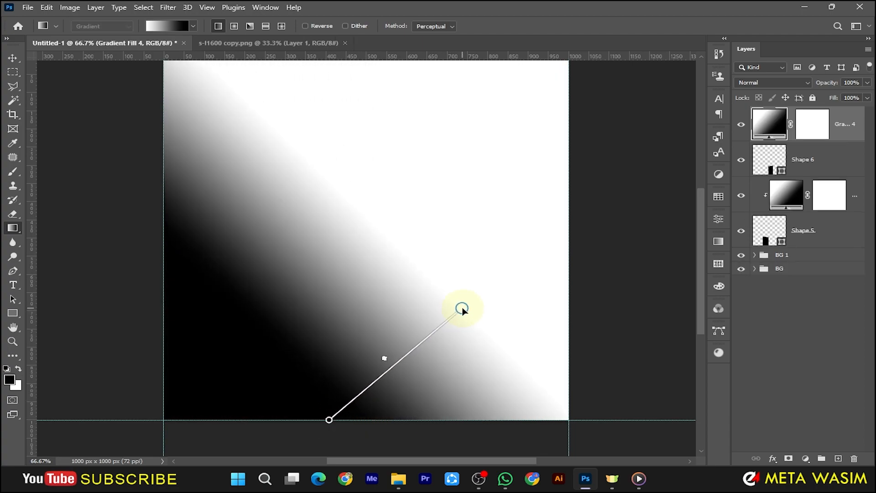
{"action": "right_click", "coordinate": [849, 127]}
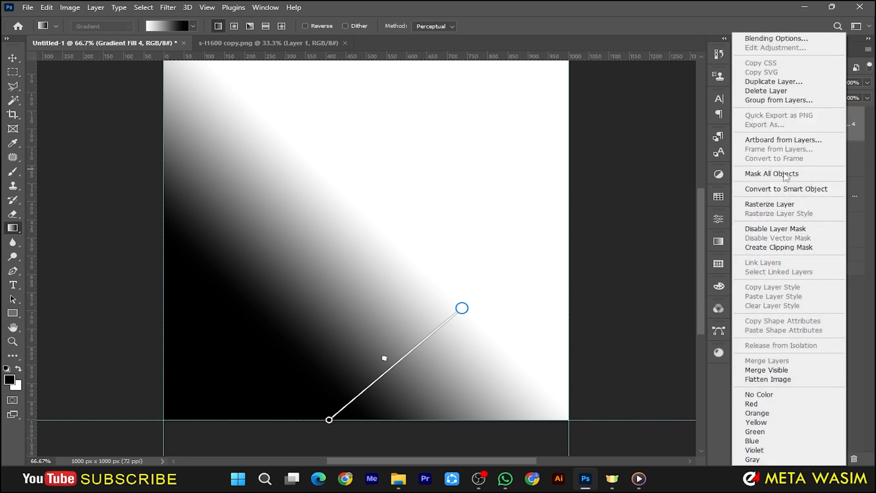
{"action": "left_click", "coordinate": [789, 250]}
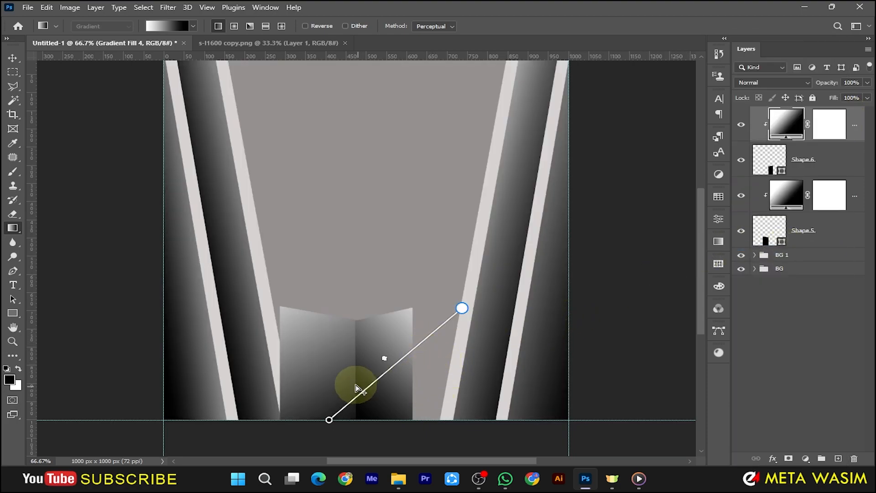
Reangle Shape 6's clipped gradient, placing white just above the shape's upper-right corner and black below its lower-left corner, and adjust the midpoint.
{"action": "left_click_drag", "start_coordinate": [329, 419], "coordinate": [342, 419]}
{"action": "left_click_drag", "start_coordinate": [461, 308], "coordinate": [409, 313]}
{"action": "left_click_drag", "start_coordinate": [341, 420], "coordinate": [420, 437]}
{"action": "left_click_drag", "start_coordinate": [409, 314], "coordinate": [360, 271]}
{"action": "left_click_drag", "start_coordinate": [420, 437], "coordinate": [380, 438]}
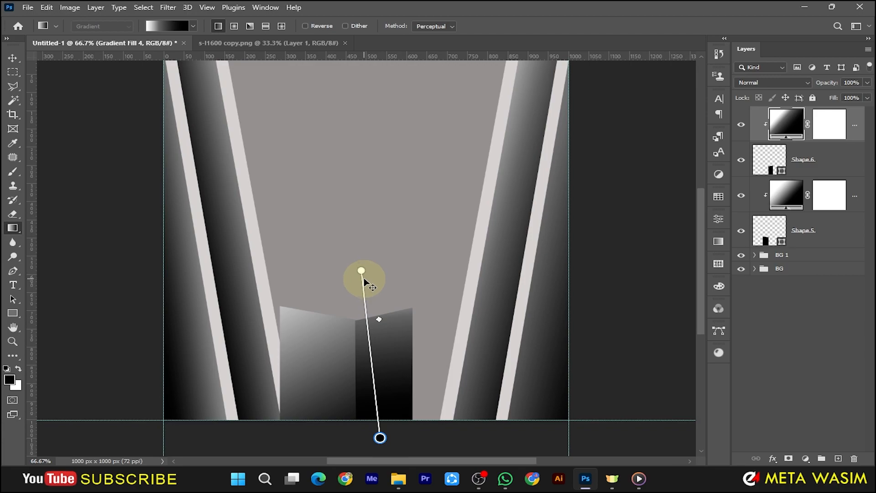
{"action": "left_click_drag", "start_coordinate": [361, 271], "coordinate": [409, 312]}
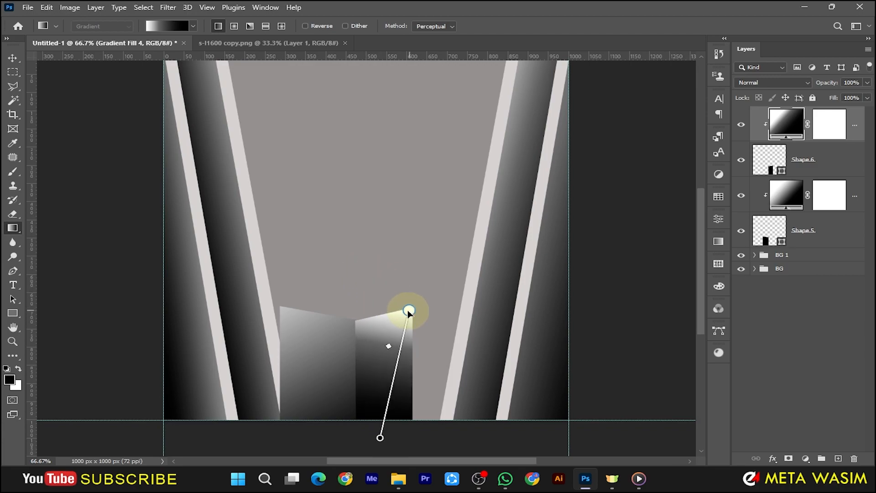
{"action": "left_click_drag", "start_coordinate": [387, 349], "coordinate": [373, 389]}
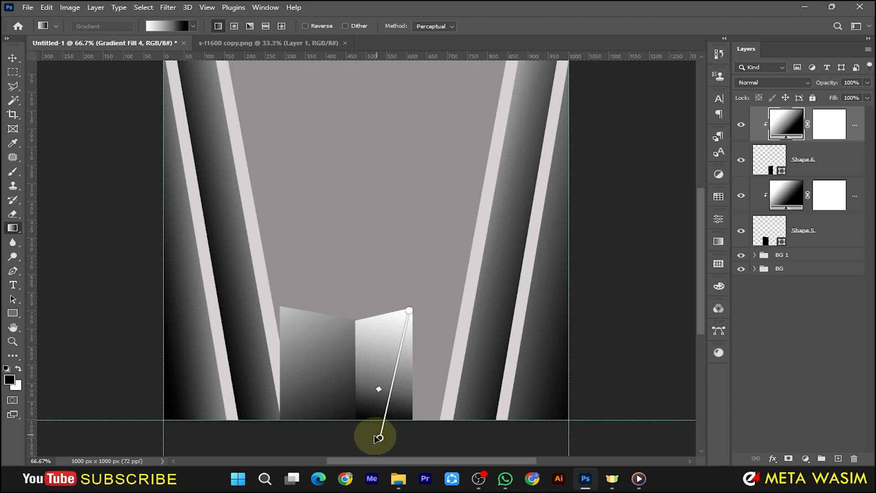
{"action": "left_click_drag", "start_coordinate": [377, 438], "coordinate": [369, 451]}
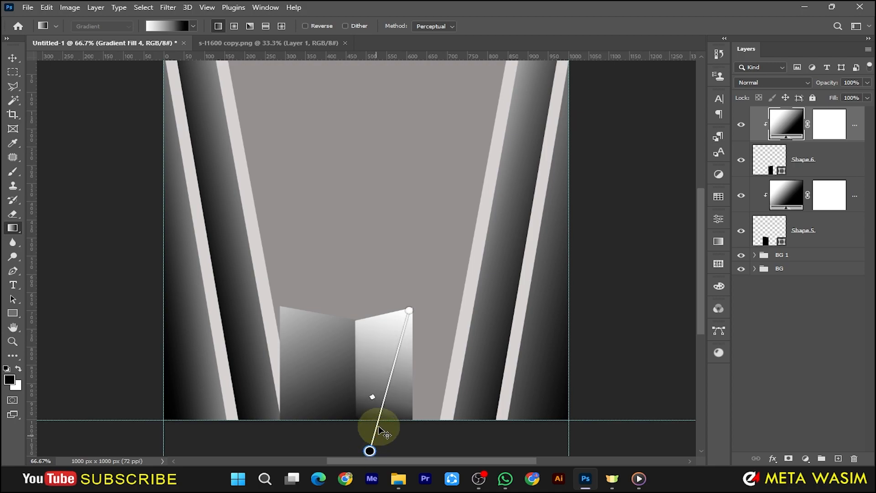
{"action": "left_click_drag", "start_coordinate": [372, 396], "coordinate": [374, 390]}
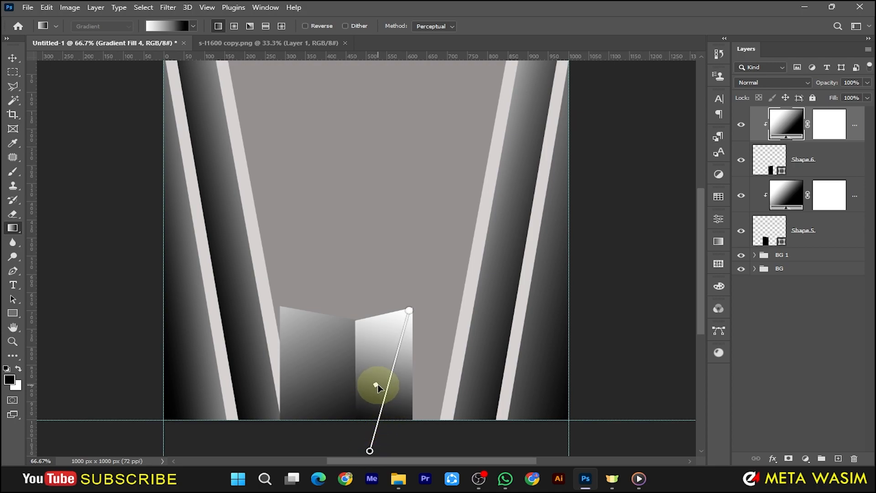
{"action": "left_click_drag", "start_coordinate": [374, 385], "coordinate": [380, 376]}
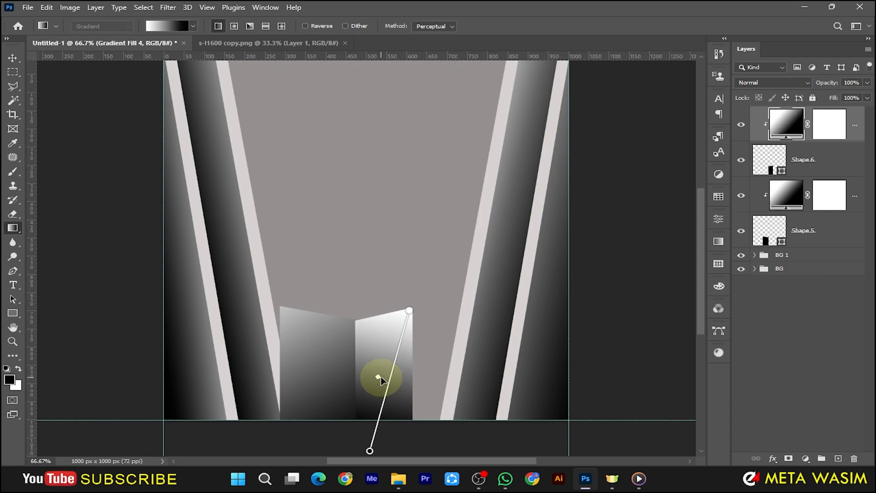
{"action": "left_click_drag", "start_coordinate": [410, 308], "coordinate": [417, 278]}
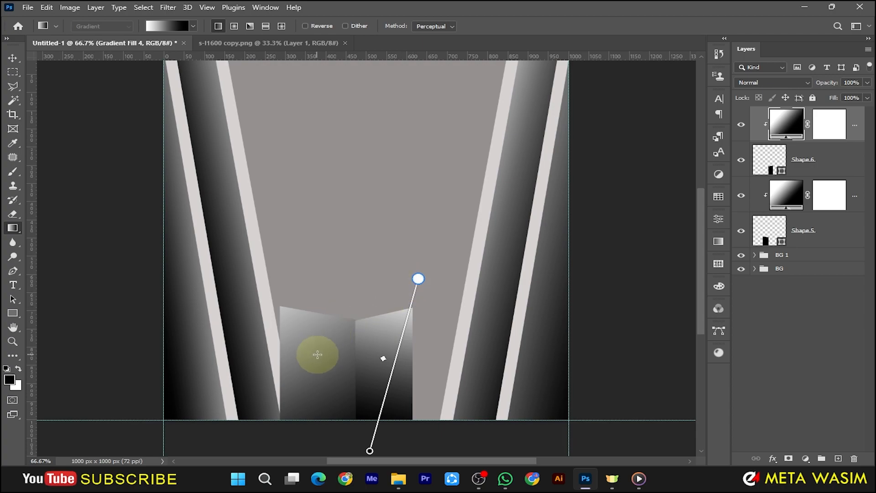
Move the white end of Shape 5's clipped gradient closer to the shape's upper-left corner.
{"action": "left_click", "coordinate": [784, 196]}
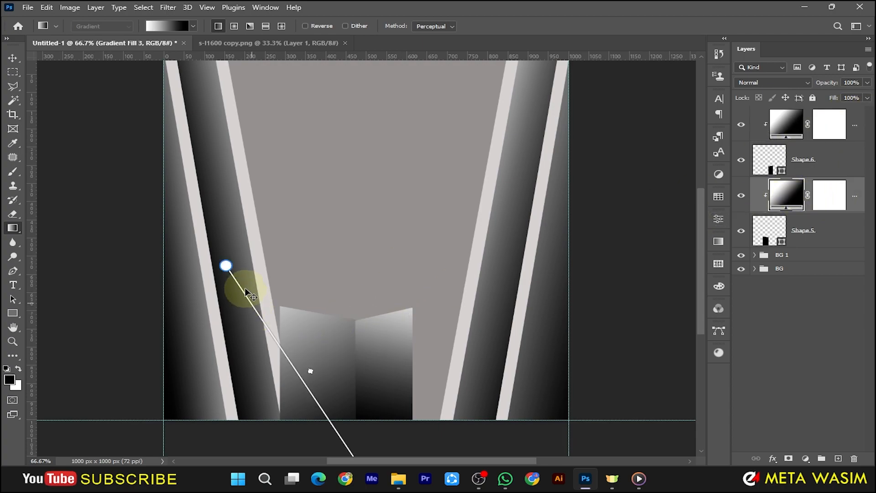
{"action": "left_click_drag", "start_coordinate": [230, 272], "coordinate": [266, 283]}
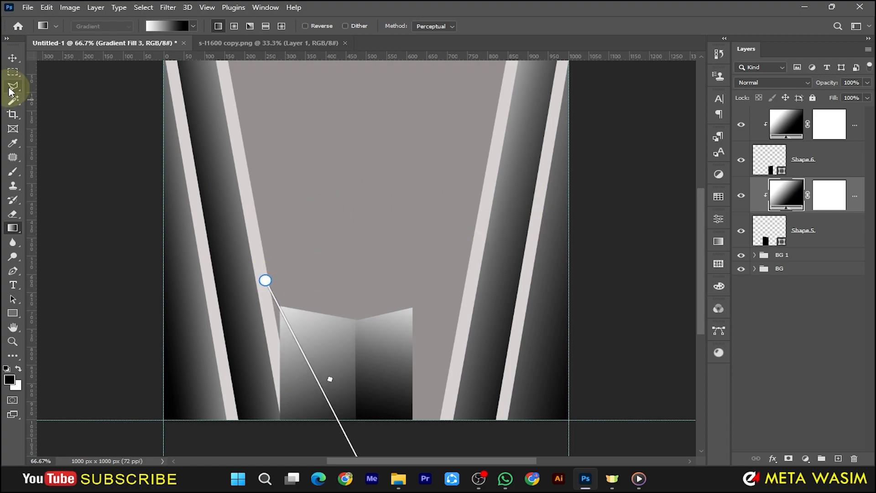
Draw a black four-sided Pen shape about 328 × 72 px above Gradient Fill 4, forming the block's top face along both front faces' upper edges.
{"action": "left_click", "coordinate": [852, 134]}
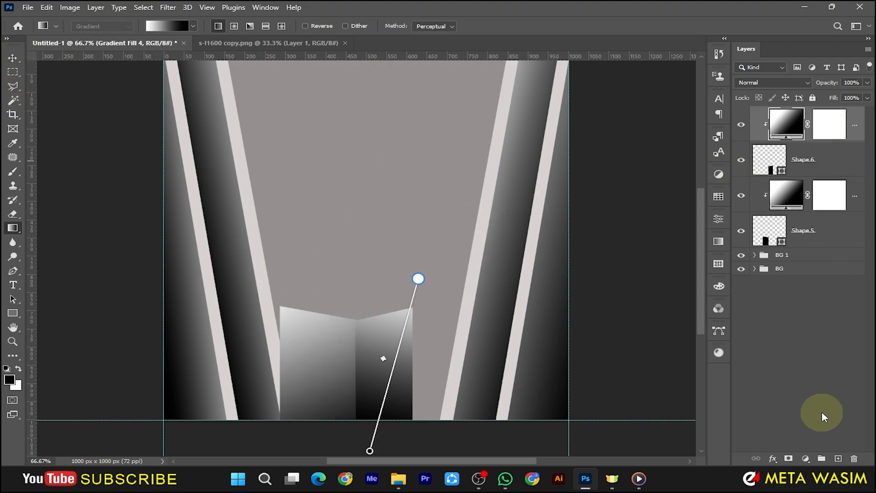
{"action": "left_click", "coordinate": [838, 457]}
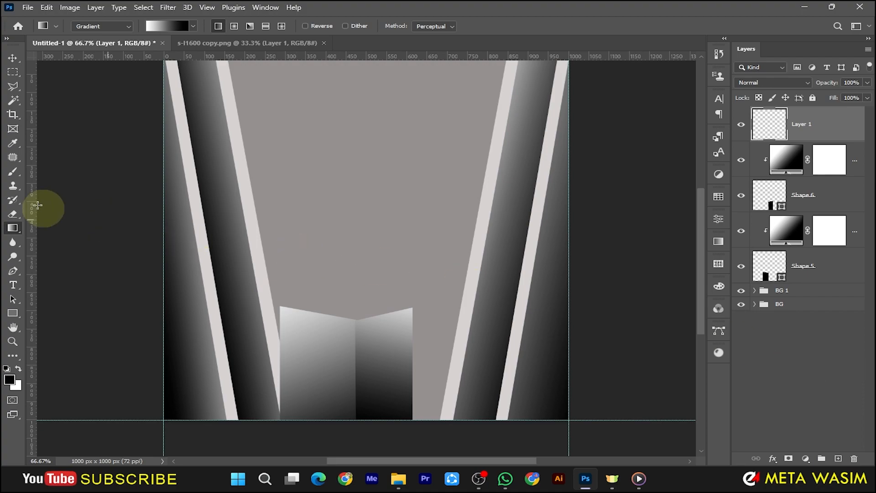
{"action": "left_click", "coordinate": [13, 273]}
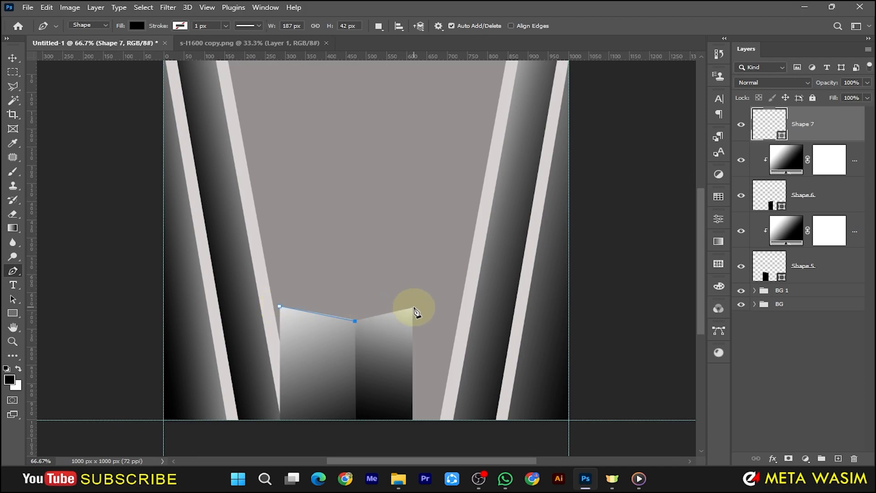
{"action": "left_click", "coordinate": [413, 308]}
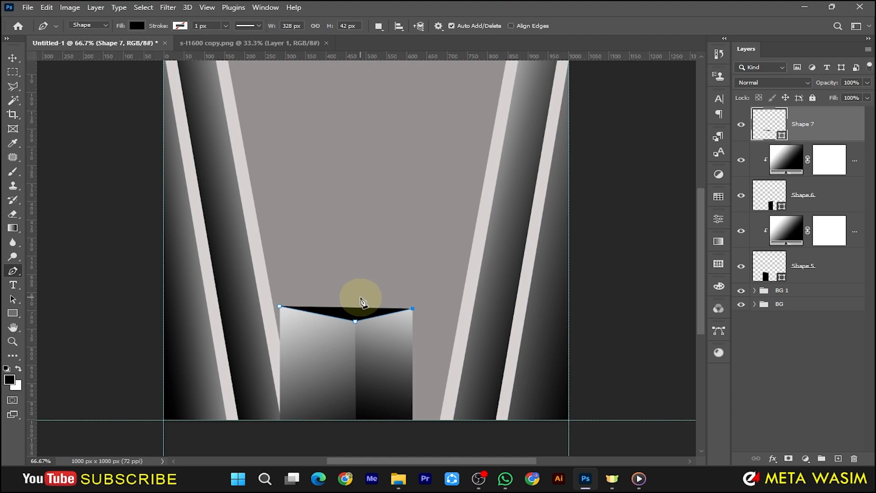
{"action": "left_click", "coordinate": [361, 300]}
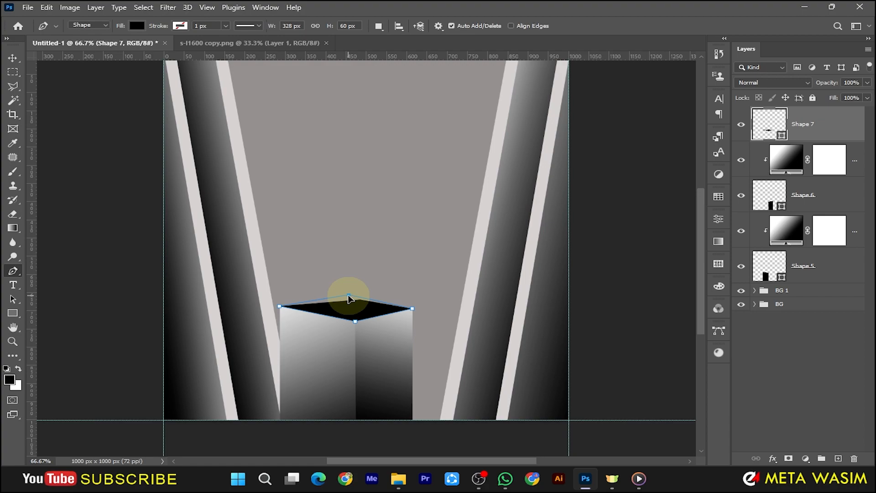
{"action": "left_click_drag", "start_coordinate": [349, 299], "coordinate": [349, 298]}
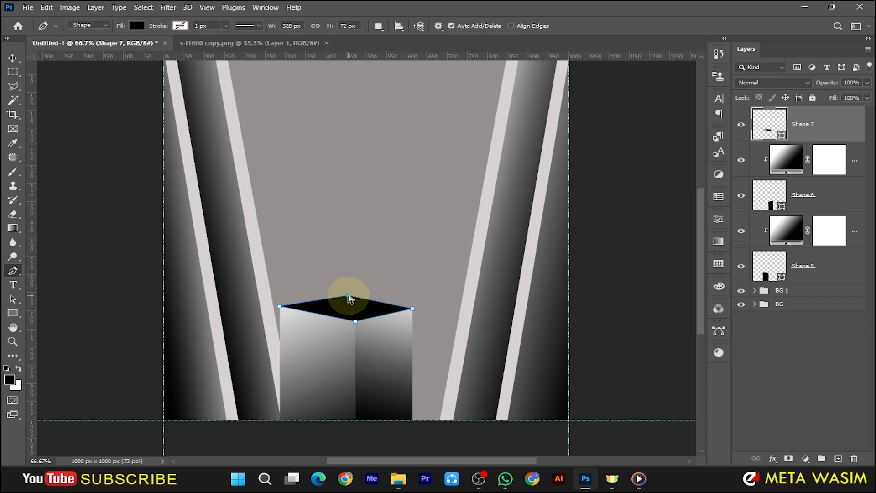
Add a solid color fill of #827c7c above Shape 7 and clip it to the block's top face.
{"action": "key", "text": "g"}
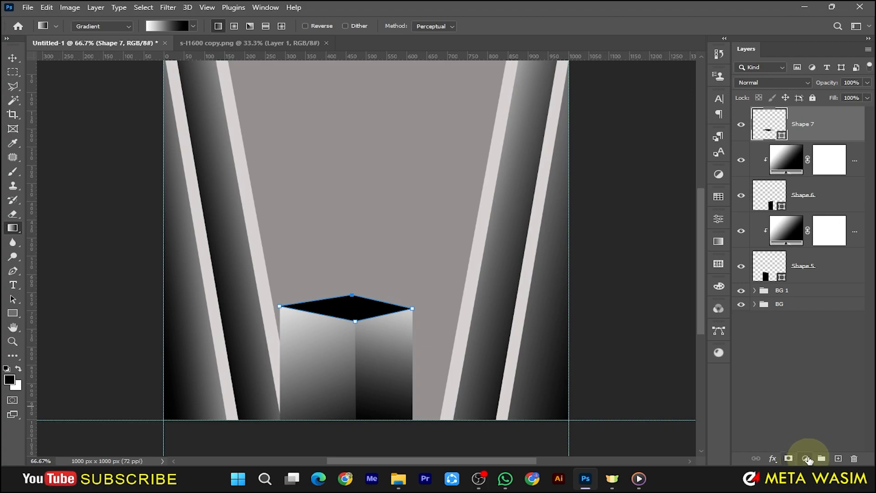
{"action": "left_click", "coordinate": [806, 459]}
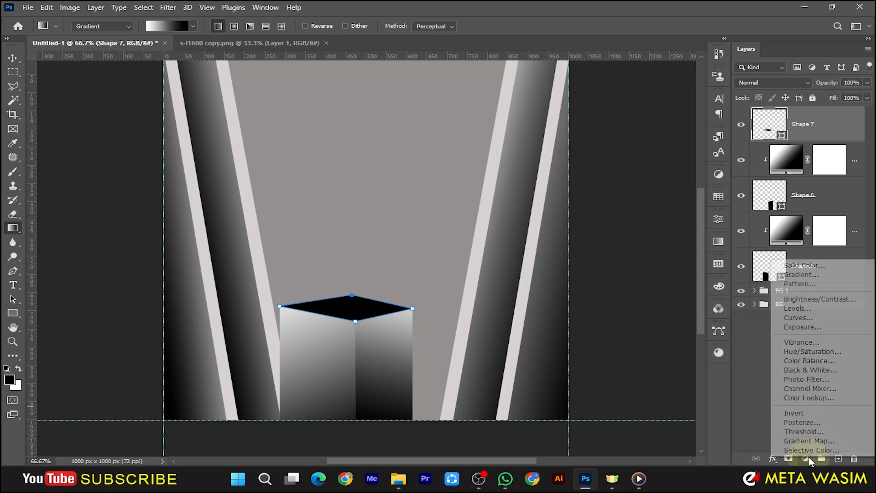
{"action": "left_click", "coordinate": [794, 266]}
{"action": "left_click", "coordinate": [548, 295]}
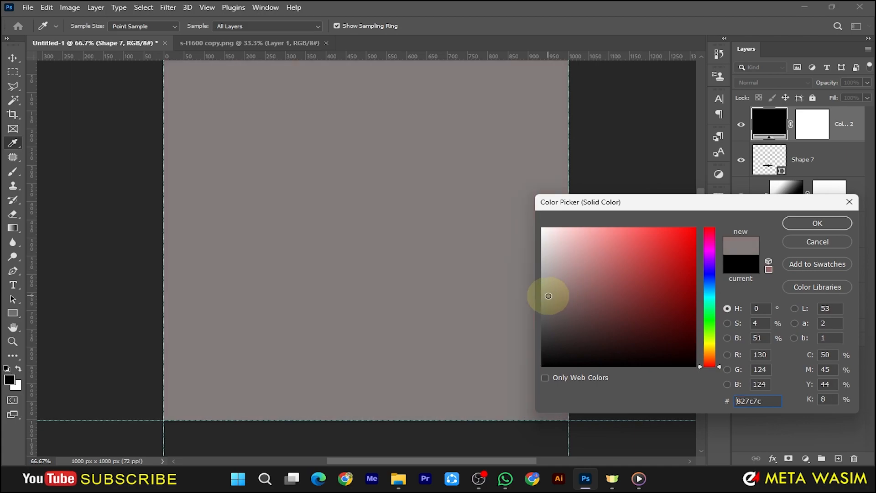
{"action": "left_click", "coordinate": [825, 223]}
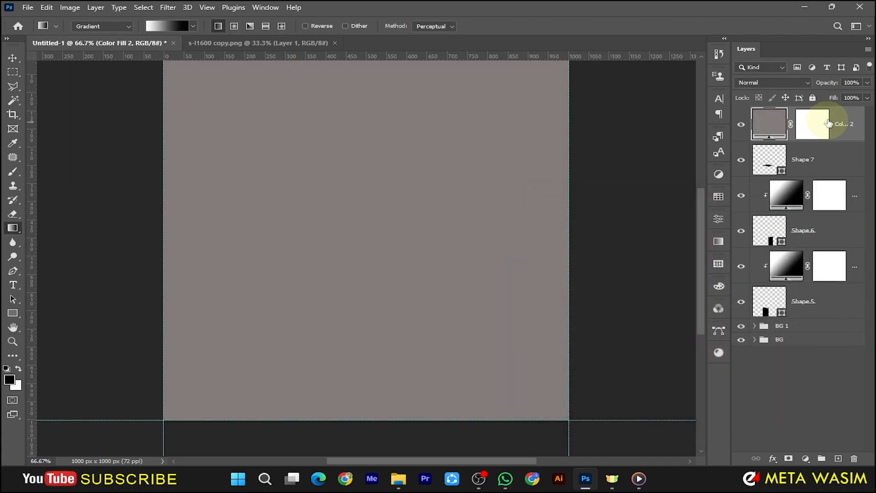
{"action": "right_click", "coordinate": [840, 123]}
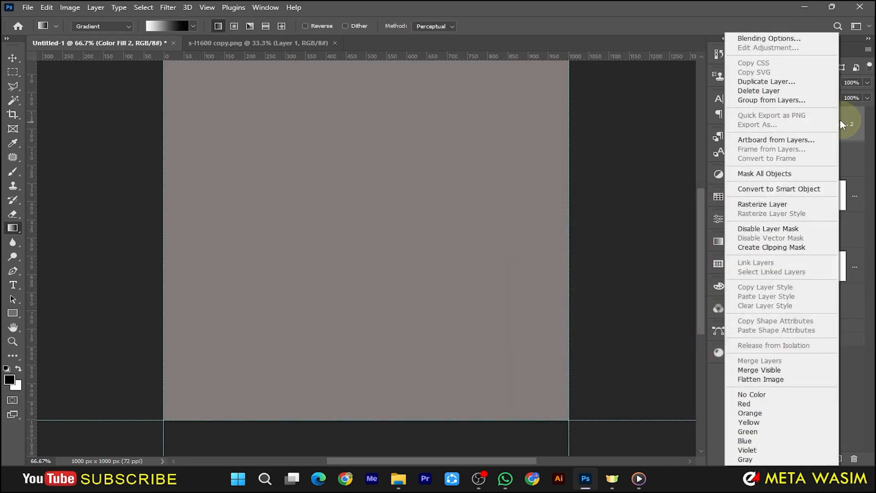
{"action": "left_click", "coordinate": [765, 248]}
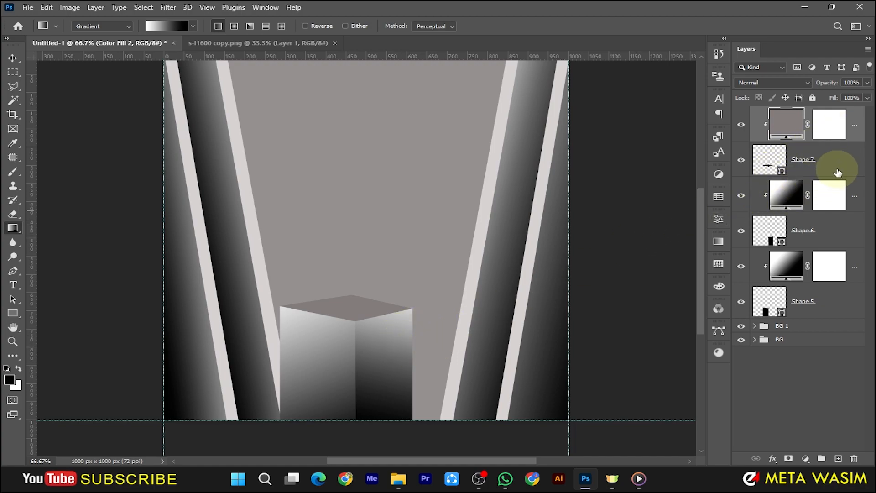
Extend the white end of Shape 6's clipped gradient farther beyond the face's upper-right corner and readjust its midpoint.
{"action": "left_click", "coordinate": [786, 195]}
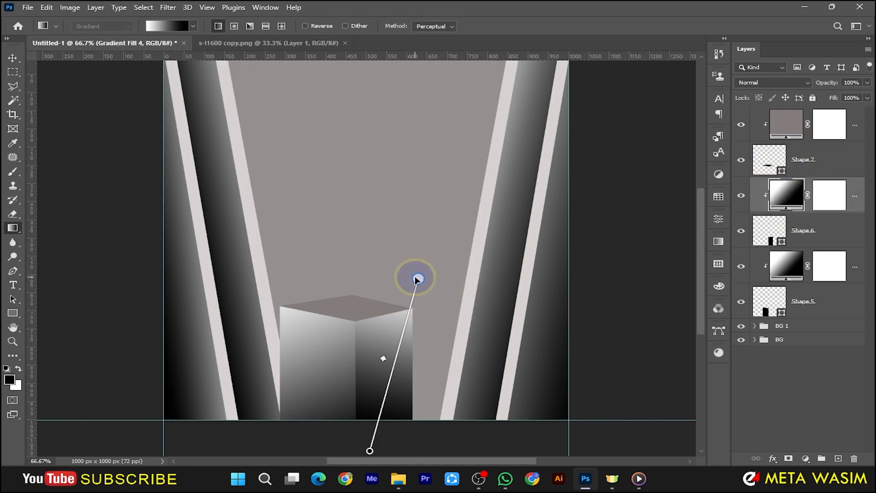
{"action": "left_click_drag", "start_coordinate": [418, 279], "coordinate": [420, 272]}
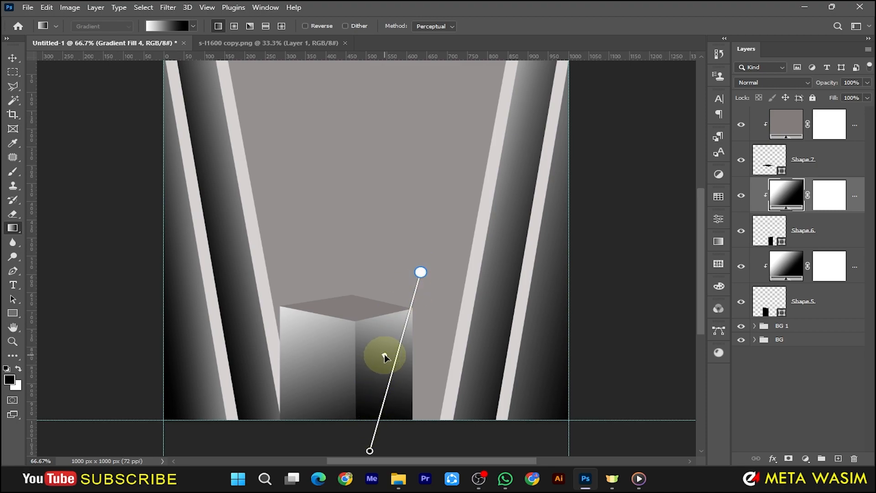
{"action": "mouse_move", "coordinate": [384, 355]}
{"action": "left_mouse_down"}
{"action": "mouse_move", "coordinate": [394, 358]}
{"action": "mouse_move", "coordinate": [391, 368]}
{"action": "left_mouse_up"}
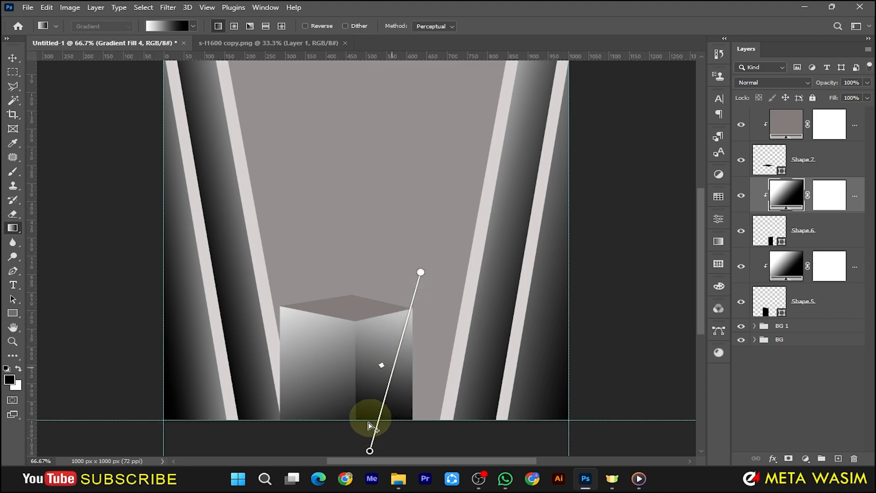
{"action": "left_click_drag", "start_coordinate": [369, 455], "coordinate": [369, 455]}
{"action": "left_click_drag", "start_coordinate": [419, 258], "coordinate": [437, 257]}
{"action": "left_click_drag", "start_coordinate": [389, 360], "coordinate": [397, 349]}
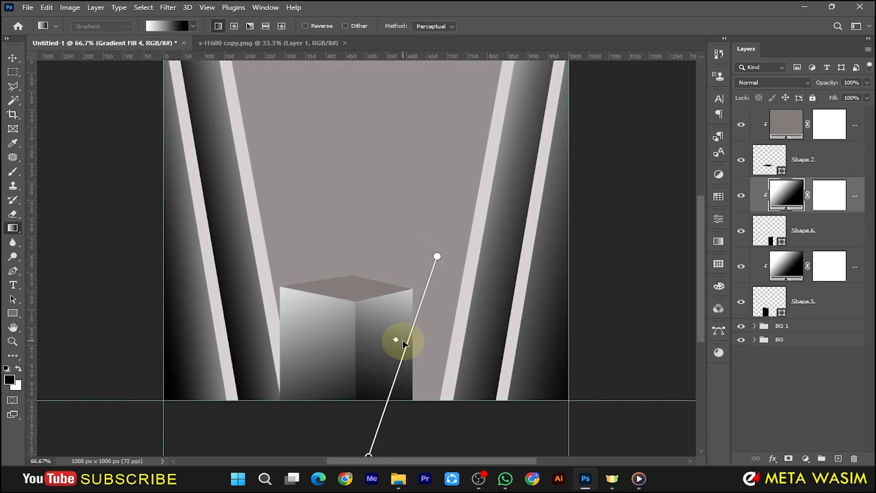
Shift the midpoint of Shape 5's clipped gradient toward black and move its white end above the face's upper-left corner.
{"action": "left_click", "coordinate": [782, 266]}
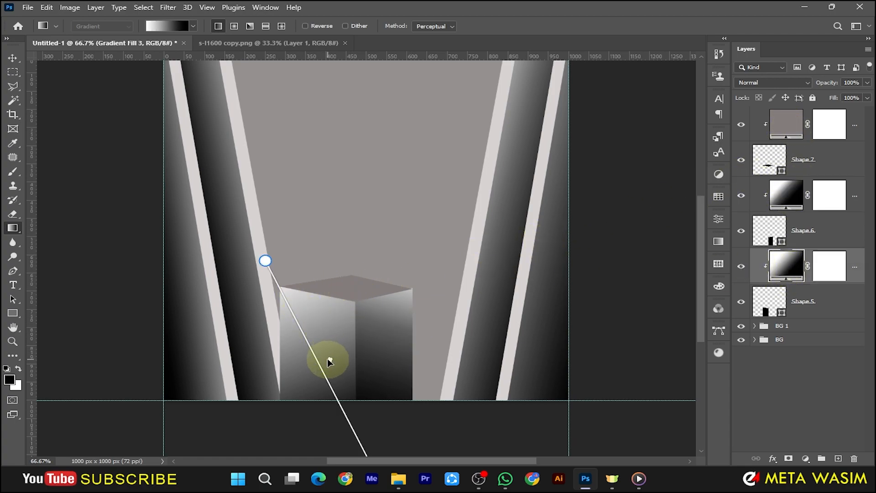
{"action": "left_click_drag", "start_coordinate": [328, 356], "coordinate": [333, 366]}
{"action": "left_click_drag", "start_coordinate": [266, 262], "coordinate": [288, 235]}
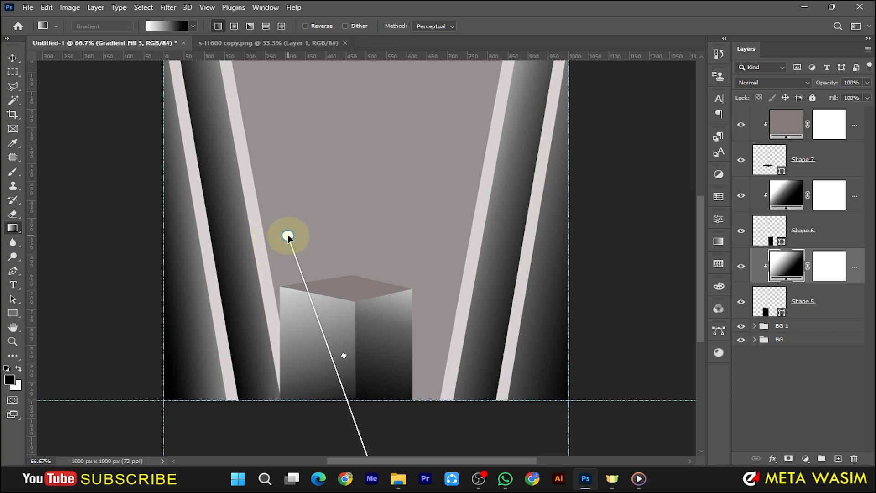
Change the solid color clipped to the block's top face to #606060 and add a new empty layer above it.
{"action": "left_click", "coordinate": [787, 127]}
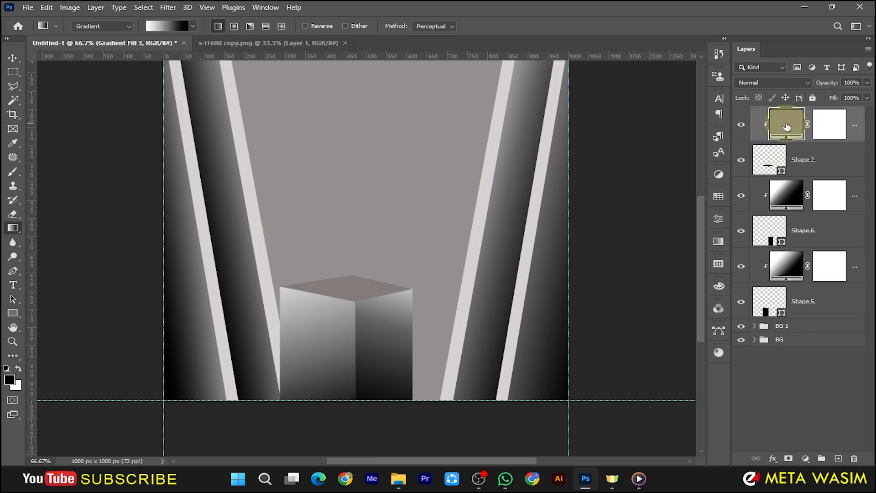
{"action": "double_click", "coordinate": [786, 127]}
{"action": "left_click_drag", "start_coordinate": [548, 297], "coordinate": [527, 313]}
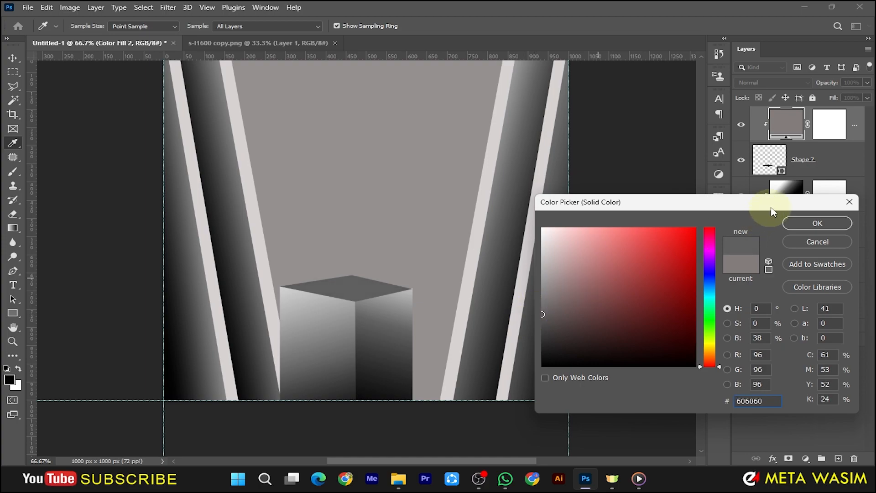
{"action": "left_click", "coordinate": [812, 224]}
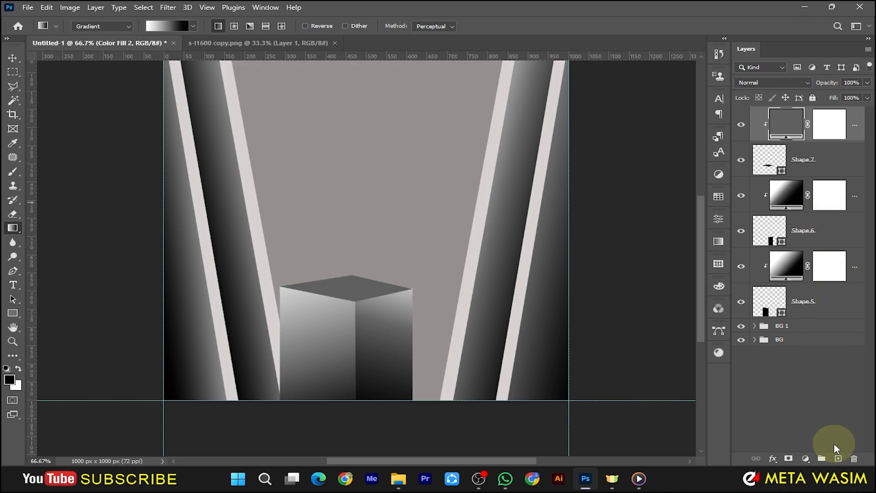
{"action": "left_click", "coordinate": [838, 459]}
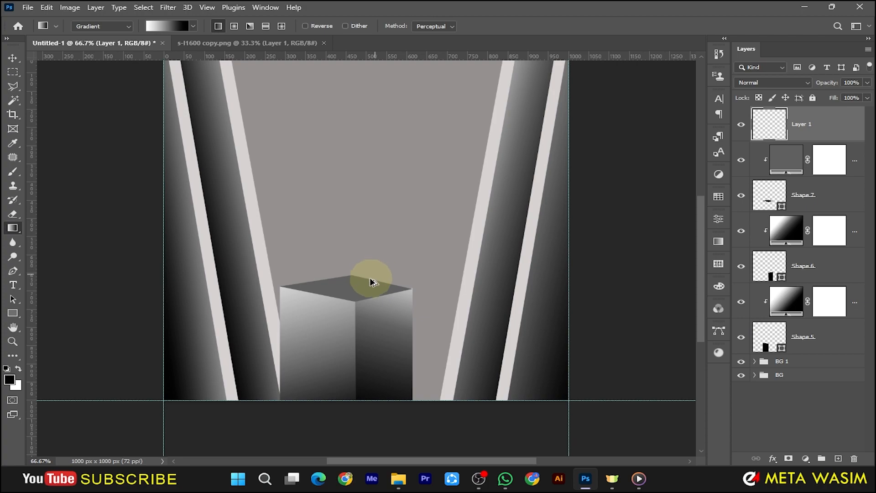
Outline a polygonal lasso selection just inside the edges of the block's top face.
{"action": "left_click", "coordinate": [351, 289], "text": "ctrl"}
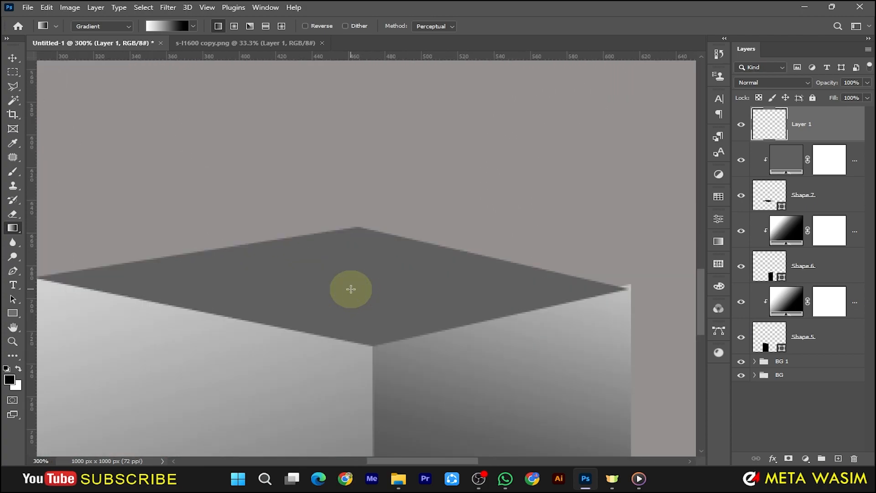
{"action": "left_click", "coordinate": [13, 86]}
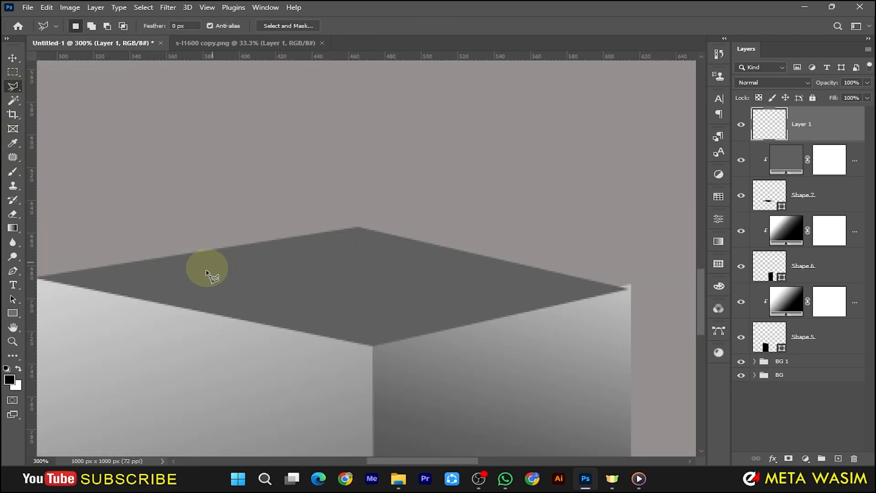
{"action": "left_click", "coordinate": [204, 278]}
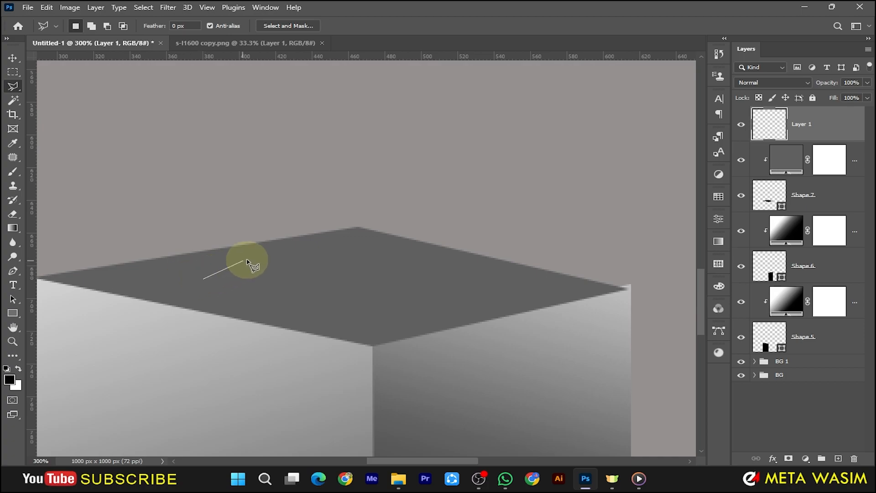
{"action": "left_click", "coordinate": [248, 260]}
{"action": "left_click", "coordinate": [355, 244]}
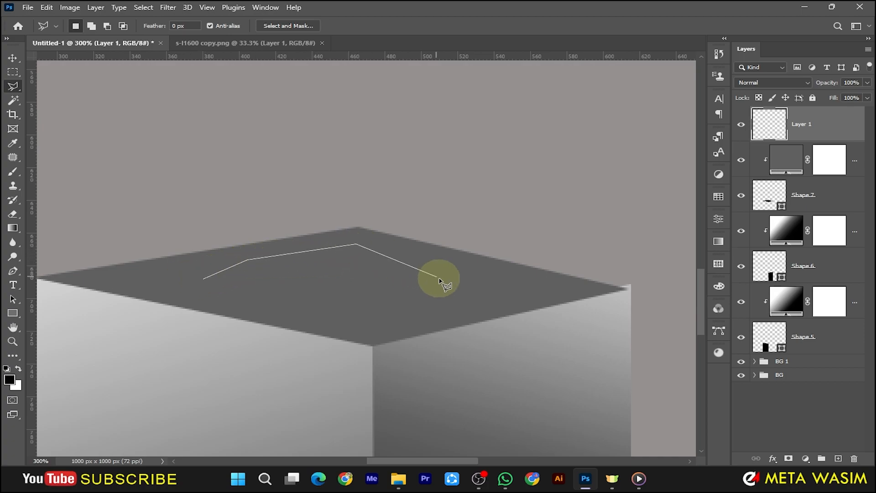
{"action": "left_click", "coordinate": [544, 290]}
{"action": "left_click", "coordinate": [375, 329]}
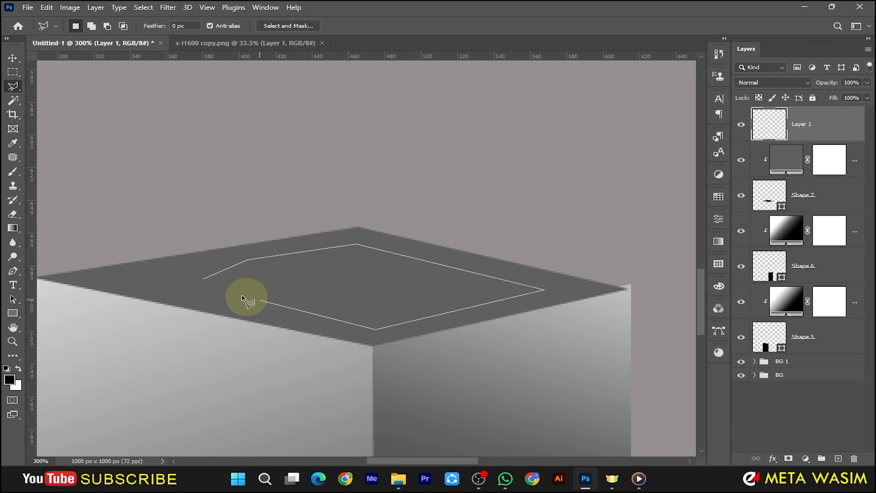
{"action": "left_click", "coordinate": [201, 279]}
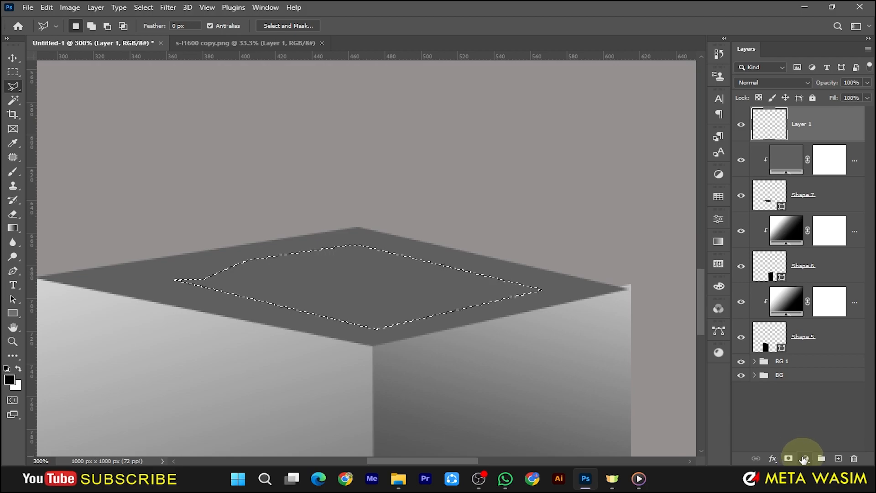
Add a Brightness/Contrast adjustment masked to the selected area, darkening it and setting the contrast to 28.
{"action": "left_click", "coordinate": [804, 458]}
{"action": "left_click", "coordinate": [806, 300]}
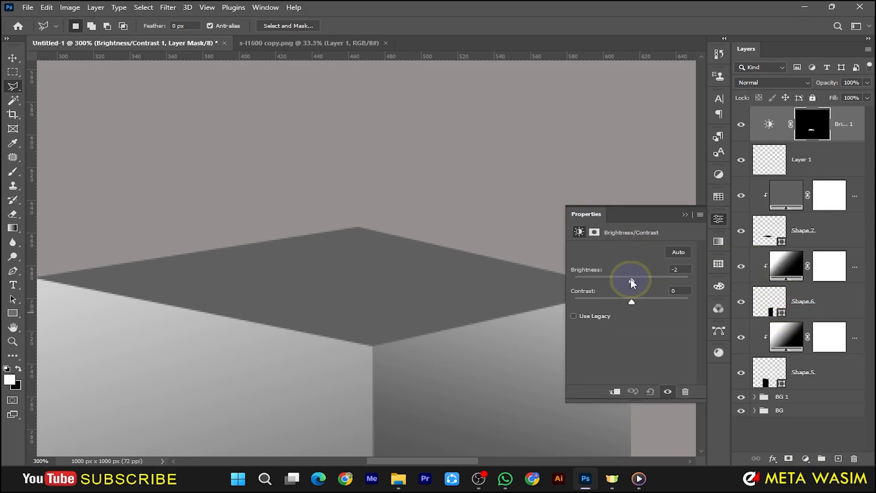
{"action": "left_click_drag", "start_coordinate": [632, 282], "coordinate": [638, 307]}
Feather the Brightness/Contrast mask by about 6.5 px and lower the brightness to about -81.
{"action": "left_click", "coordinate": [594, 232]}
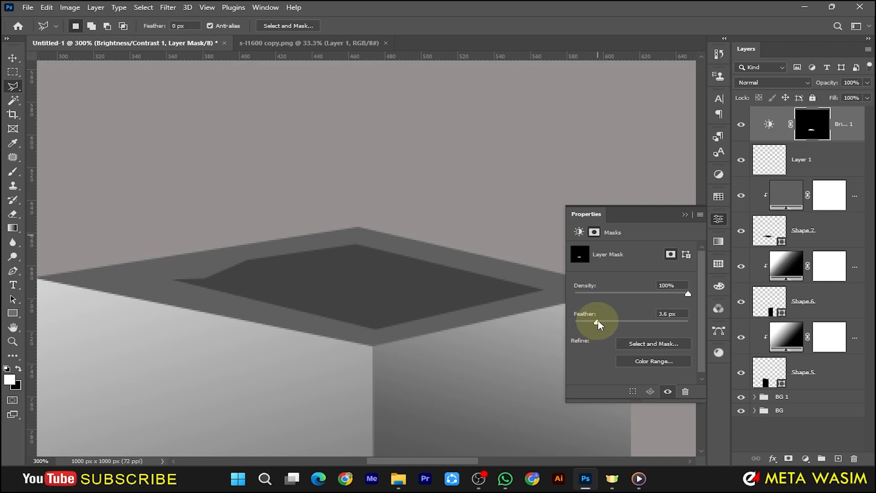
{"action": "left_click_drag", "start_coordinate": [597, 320], "coordinate": [609, 319]}
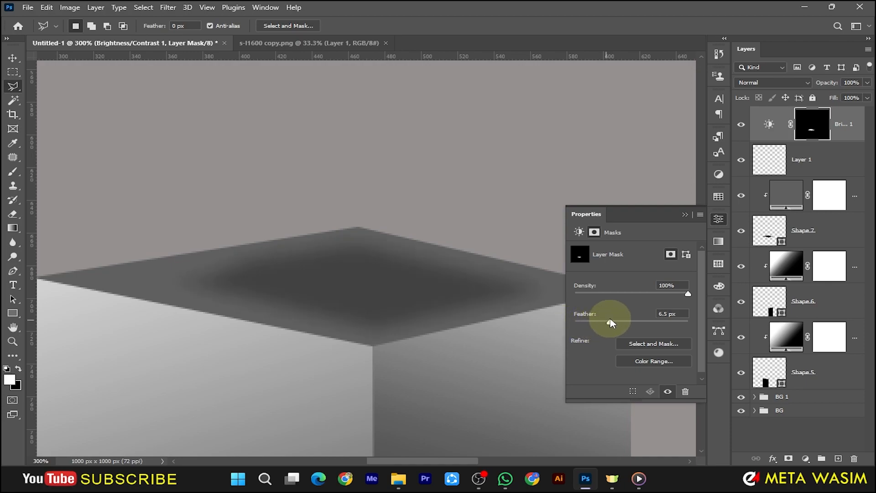
{"action": "left_click", "coordinate": [579, 232]}
{"action": "left_click_drag", "start_coordinate": [612, 278], "coordinate": [603, 282]}
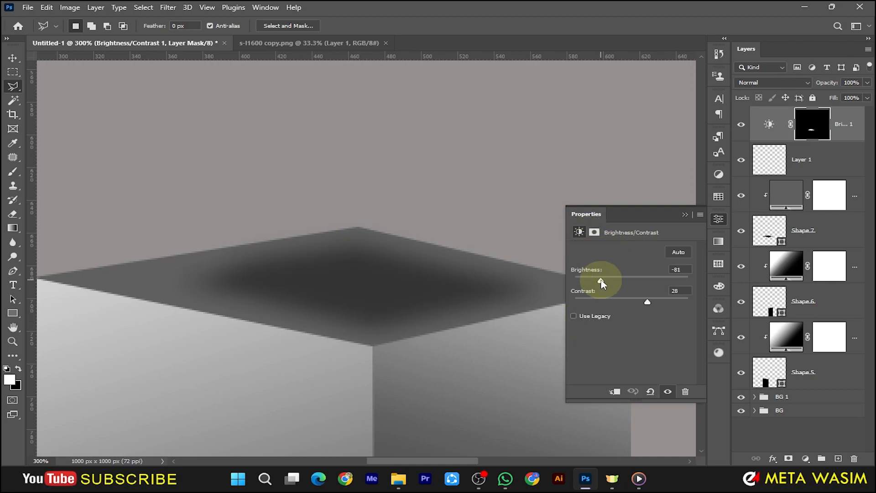
{"action": "left_click", "coordinate": [686, 215]}
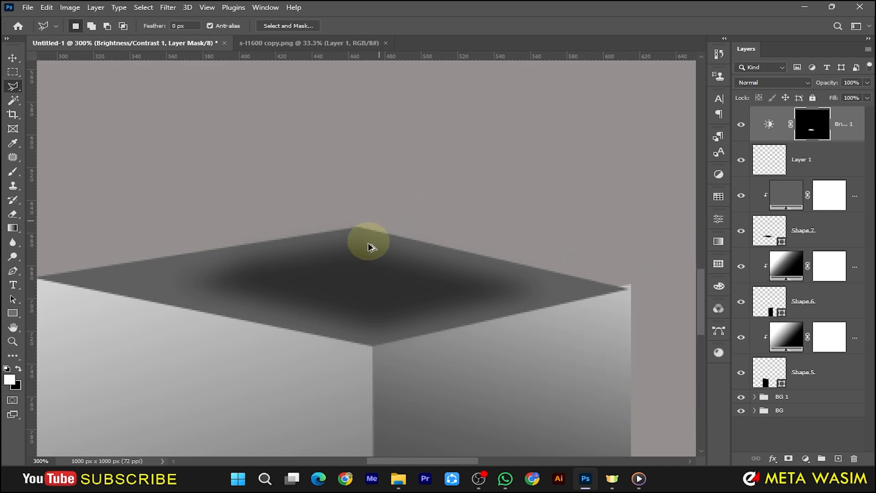
Group all the block's layers, from the Brightness/Contrast adjustment down to Shape 5, and name the group BG 2.
{"action": "left_click", "coordinate": [370, 259], "text": "alt"}
{"action": "left_click", "coordinate": [370, 259], "text": "alt"}
{"action": "left_click", "coordinate": [371, 259], "text": "alt"}
{"action": "left_click", "coordinate": [371, 259], "text": "alt"}
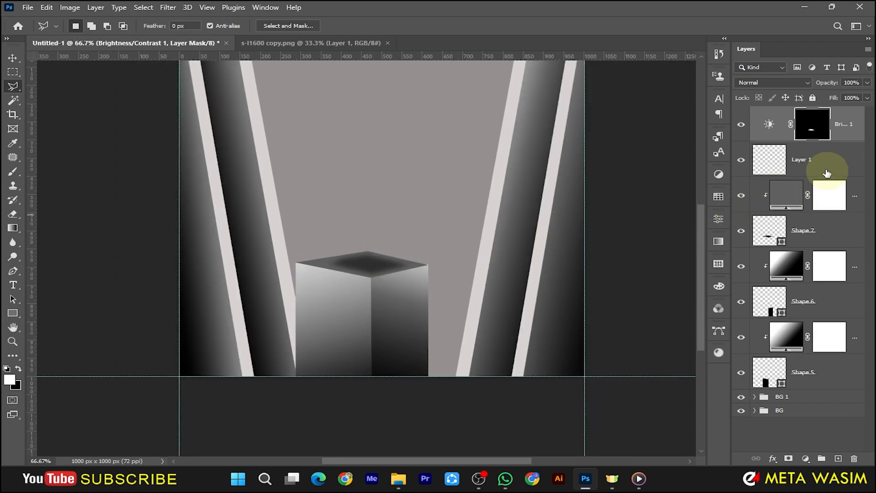
{"action": "left_click", "coordinate": [819, 377], "text": "shift"}
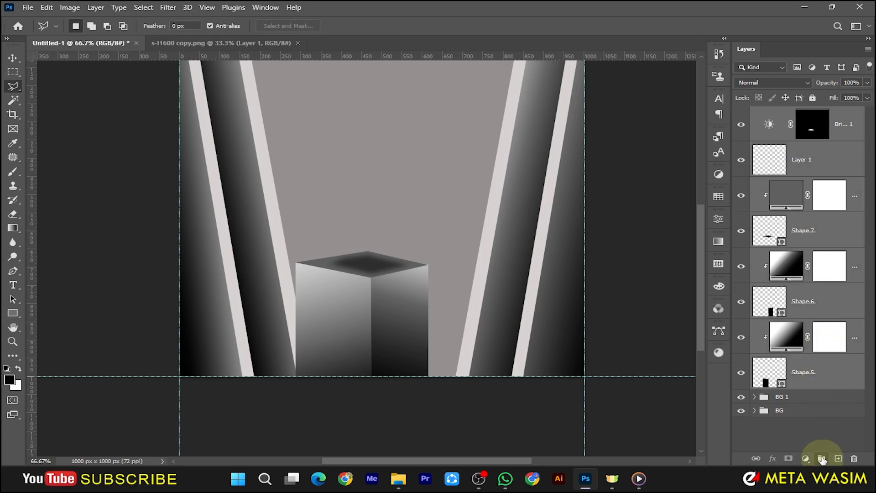
{"action": "left_click", "coordinate": [822, 458]}
{"action": "type", "text": "BG 2"}
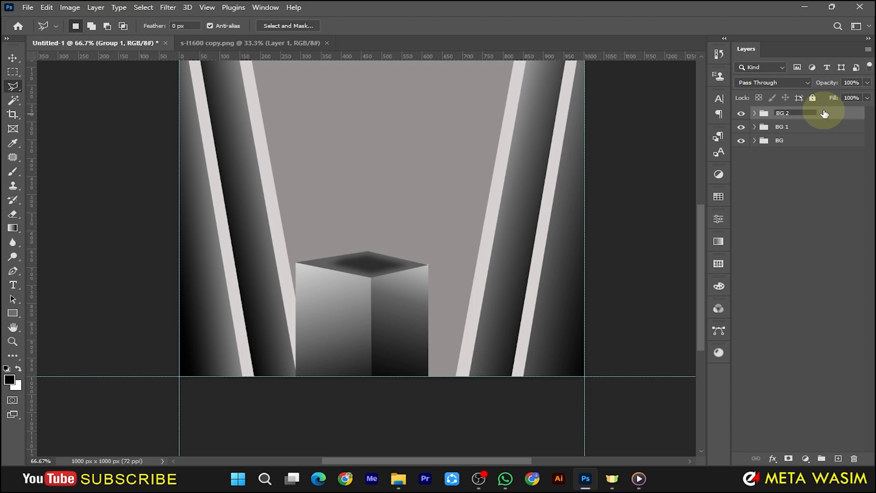
{"action": "left_click", "coordinate": [776, 177]}
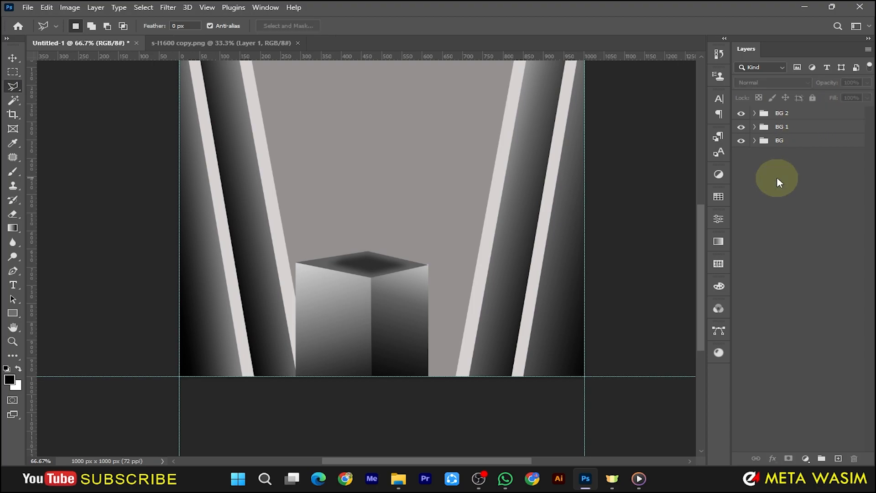
Copy the smartwatch from s-l1600 copy.png into the Untitled-1 document.
{"action": "left_click", "coordinate": [201, 44]}
{"action": "left_click", "coordinate": [12, 58]}
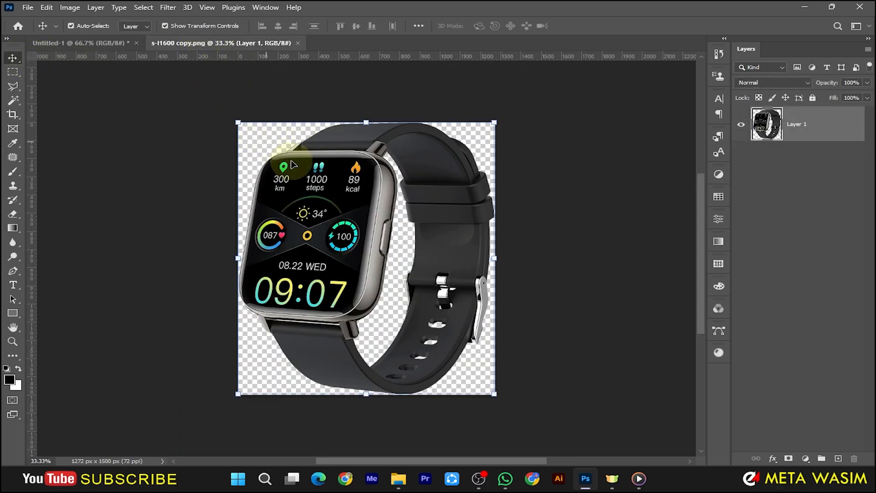
{"action": "left_click_drag", "start_coordinate": [269, 160], "coordinate": [379, 256]}
Scale the smartwatch down to about 28% and place it standing on top of the block.
{"action": "left_click_drag", "start_coordinate": [619, 257], "coordinate": [311, 255]}
{"action": "left_click_drag", "start_coordinate": [205, 248], "coordinate": [354, 195]}
{"action": "left_click_drag", "start_coordinate": [257, 209], "coordinate": [263, 227]}
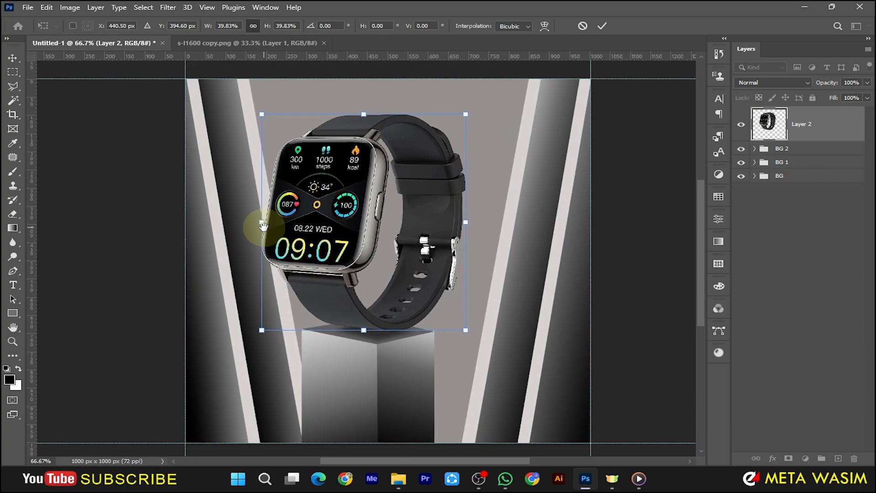
{"action": "left_click_drag", "start_coordinate": [467, 224], "coordinate": [402, 228]}
{"action": "left_click_drag", "start_coordinate": [327, 230], "coordinate": [351, 262]}
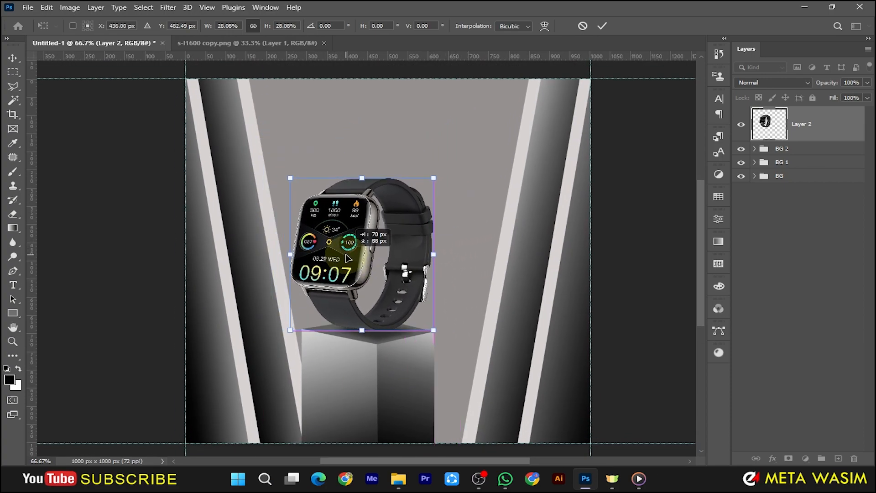
{"action": "key", "text": "Right"}
{"action": "key", "text": "Return"}
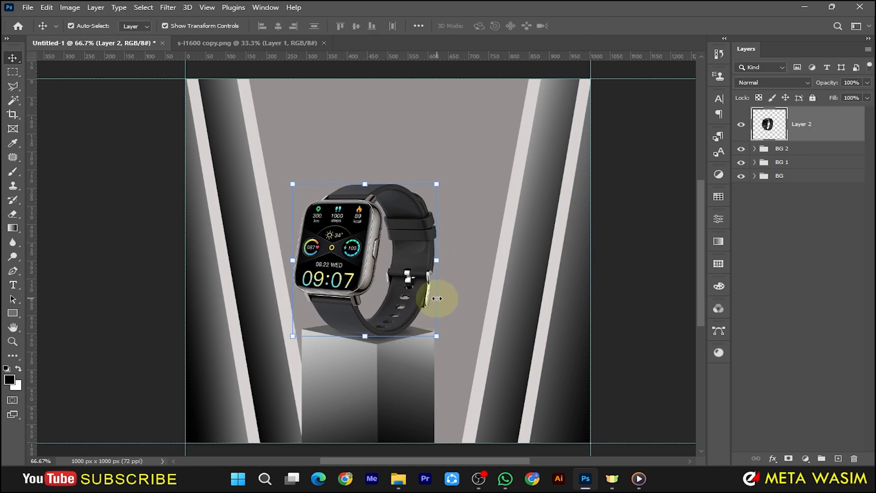
Resize the BG 2 block group to about 118.7% width and 96.4% height between the inner slanted strips.
{"action": "left_click", "coordinate": [796, 152]}
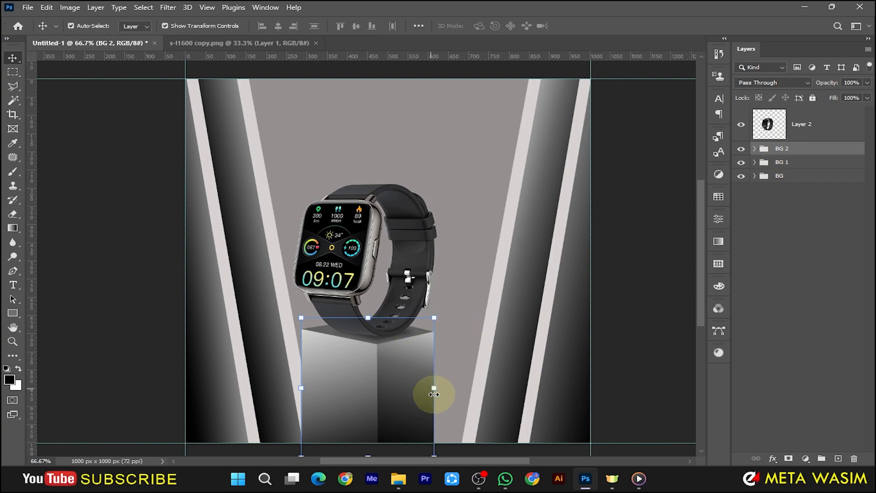
{"action": "key", "text": "ctrl+t"}
{"action": "left_click_drag", "start_coordinate": [438, 313], "coordinate": [461, 309]}
{"action": "left_click_drag", "start_coordinate": [447, 380], "coordinate": [481, 381]}
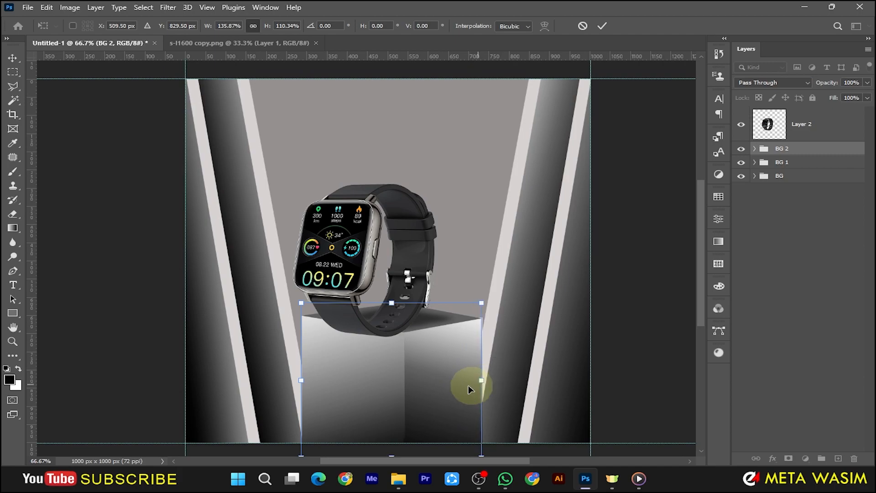
{"action": "left_click_drag", "start_coordinate": [392, 301], "coordinate": [394, 320]}
{"action": "key", "text": "Left"}
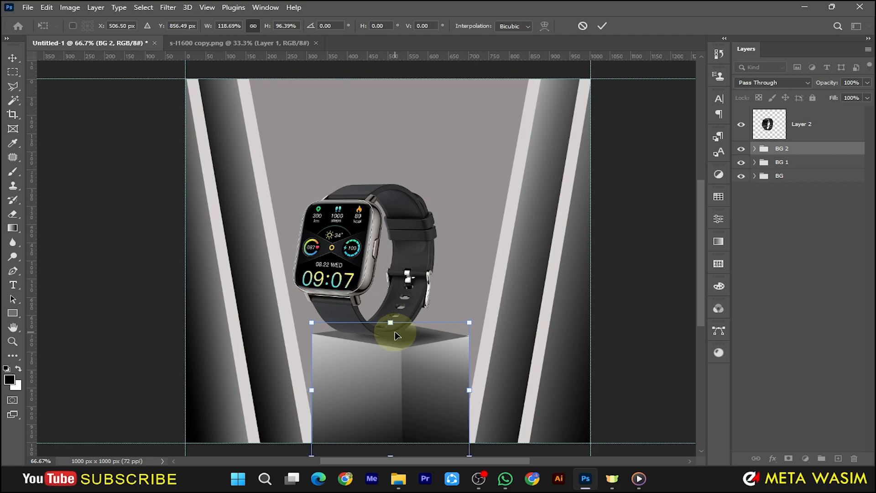
Adjust the block group's vertical position to Y about 858 px and apply the transform.
{"action": "key", "text": "Down"}
{"action": "key", "text": "Down"}
{"action": "key", "text": "Down"}
{"action": "key", "text": "Down"}
{"action": "key", "text": "Down"}
{"action": "key", "text": "Down"}
{"action": "key", "text": "Down"}
{"action": "key", "text": "Down"}
{"action": "key", "text": "Down"}
{"action": "key", "text": "Down"}
{"action": "key", "text": "Down"}
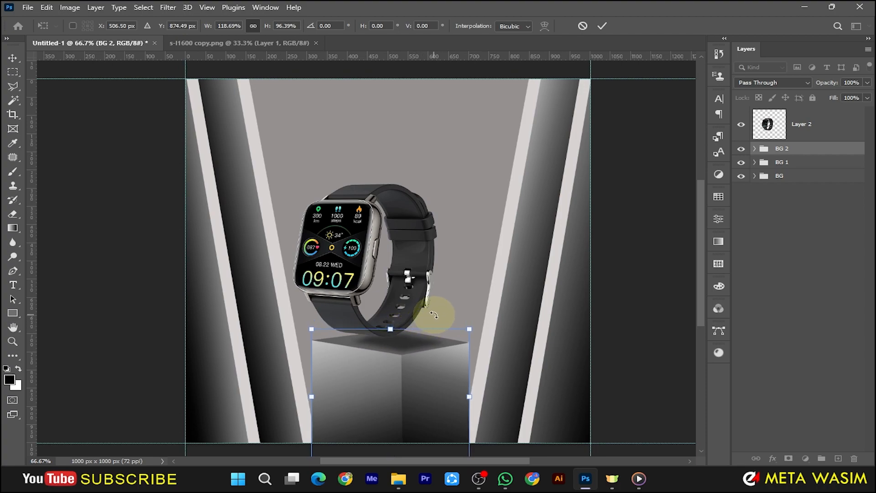
{"action": "key", "text": "Up"}
{"action": "key", "text": "Up"}
{"action": "key", "text": "Up"}
{"action": "key", "text": "Up"}
{"action": "key", "text": "Up"}
{"action": "key", "text": "Up"}
{"action": "key", "text": "Up"}
{"action": "key", "text": "Up"}
{"action": "key", "text": "Up"}
{"action": "key", "text": "Up"}
{"action": "key", "text": "Up"}
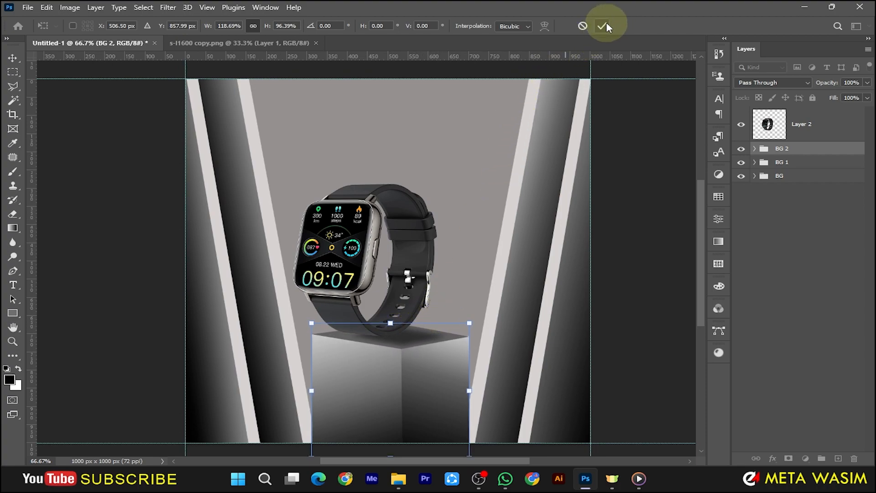
{"action": "left_click", "coordinate": [607, 25]}
Nudge the smartwatch right and slightly down so it rests centered on the block's top face.
{"action": "left_click", "coordinate": [353, 270]}
{"action": "key", "text": "Right"}
{"action": "key", "text": "Right"}
{"action": "key", "text": "Right"}
{"action": "key", "text": "Right"}
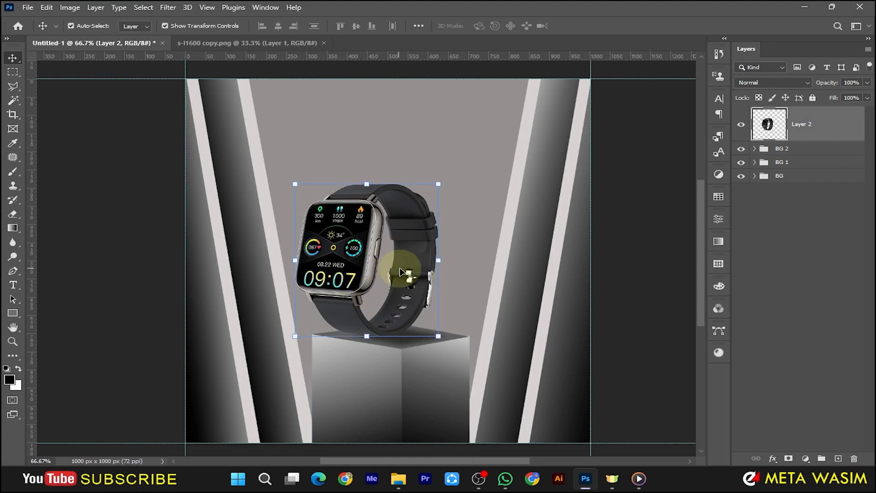
{"action": "key", "text": "Right"}
{"action": "key", "text": "Right"}
{"action": "key", "text": "Right"}
{"action": "key", "text": "Right"}
{"action": "key", "text": "Right"}
{"action": "key", "text": "Right"}
{"action": "key", "text": "Right"}
{"action": "key", "text": "Right"}
{"action": "key", "text": "Right"}
{"action": "key", "text": "Right"}
{"action": "key", "text": "Right"}
{"action": "key", "text": "Right"}
{"action": "key", "text": "Right"}
{"action": "key", "text": "Right"}
{"action": "key", "text": "Right"}
{"action": "key", "text": "Right"}
{"action": "key", "text": "Right"}
{"action": "key", "text": "Right"}
{"action": "key", "text": "Right"}
{"action": "key", "text": "Right"}
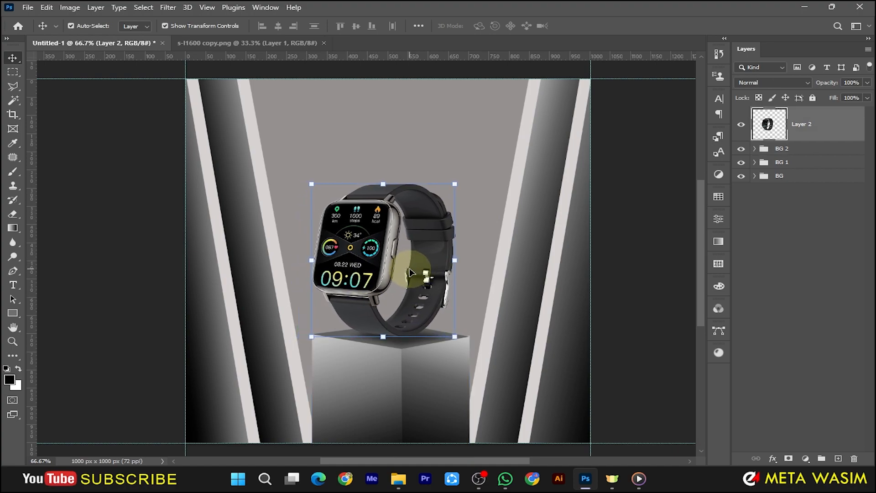
{"action": "key", "text": "Down"}
{"action": "key", "text": "Down"}
{"action": "key", "text": "Down"}
{"action": "key", "text": "Down"}
{"action": "key", "text": "Down"}
{"action": "key", "text": "Down"}
{"action": "key", "text": "Down"}
{"action": "key", "text": "Down"}
{"action": "key", "text": "Down"}
{"action": "key", "text": "Down"}
{"action": "key", "text": "Right"}
{"action": "key", "text": "Right"}
{"action": "key", "text": "Right"}
{"action": "key", "text": "Right"}
{"action": "key", "text": "Right"}
{"action": "key", "text": "Right"}
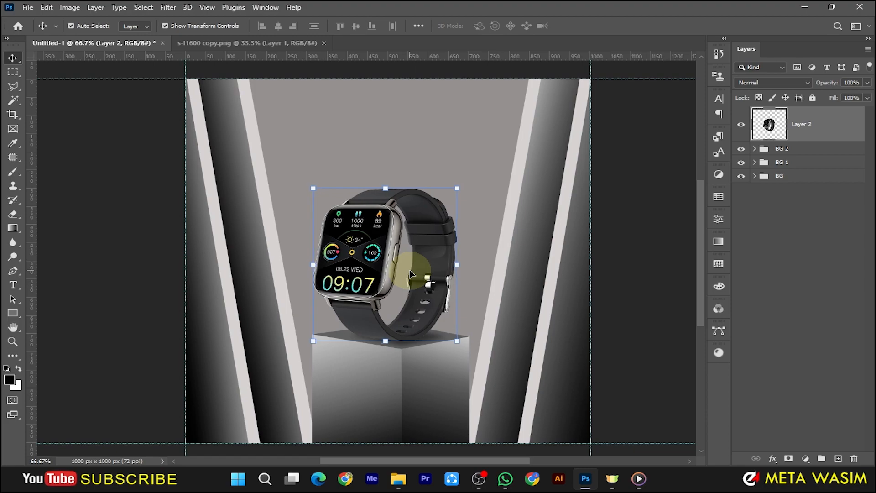
{"action": "key", "text": "Right"}
{"action": "key", "text": "Down"}
{"action": "key", "text": "Down"}
{"action": "left_click", "coordinate": [645, 339]}
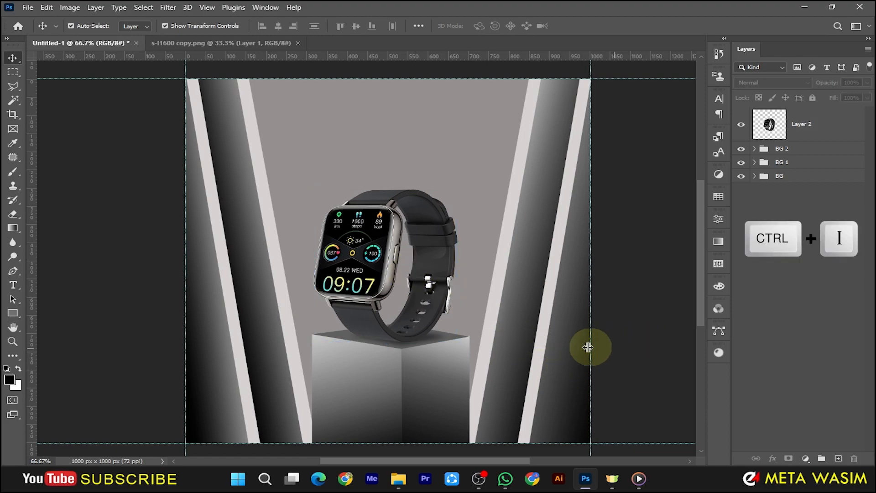
Add a Levels adjustment clipped to the smartwatch layer with black input 56 and midtone 0.72.
{"action": "left_click", "coordinate": [436, 310]}
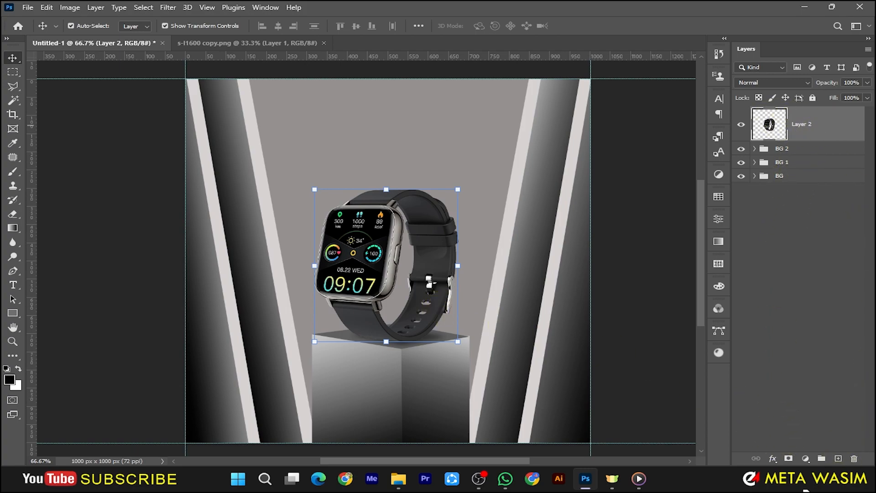
{"action": "left_click", "coordinate": [806, 460]}
{"action": "left_click", "coordinate": [793, 304]}
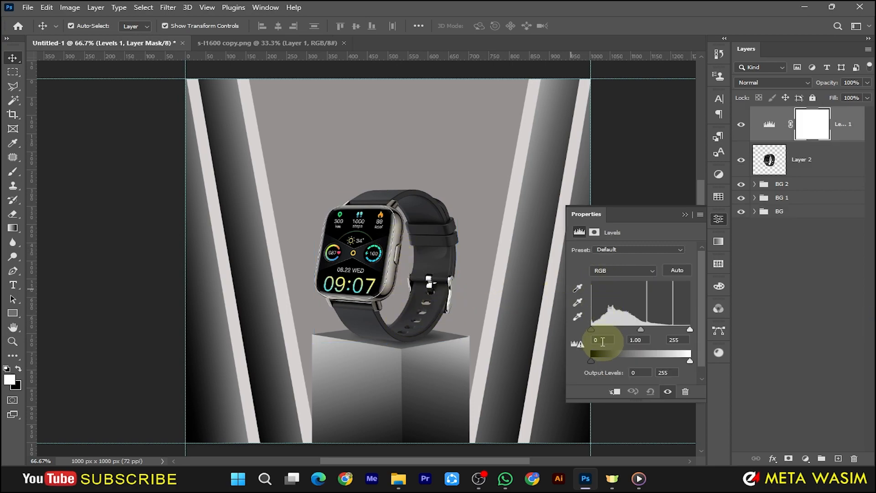
{"action": "left_click_drag", "start_coordinate": [593, 332], "coordinate": [661, 332]}
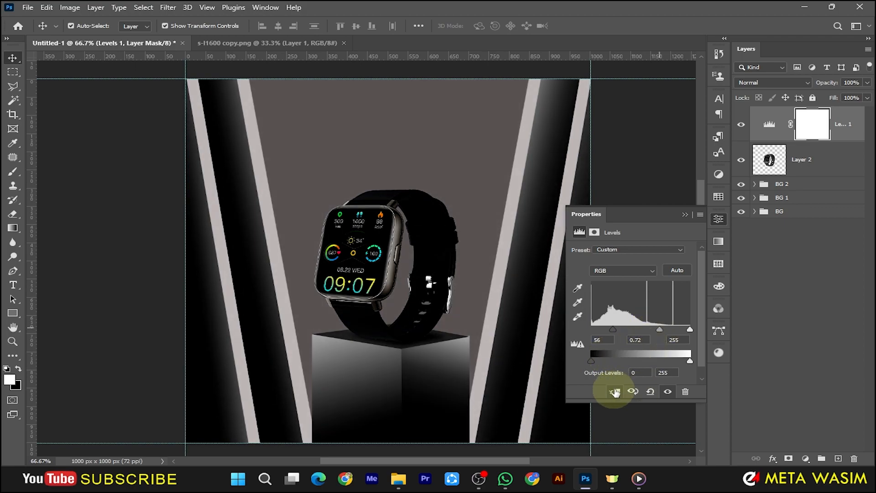
{"action": "left_click", "coordinate": [613, 393]}
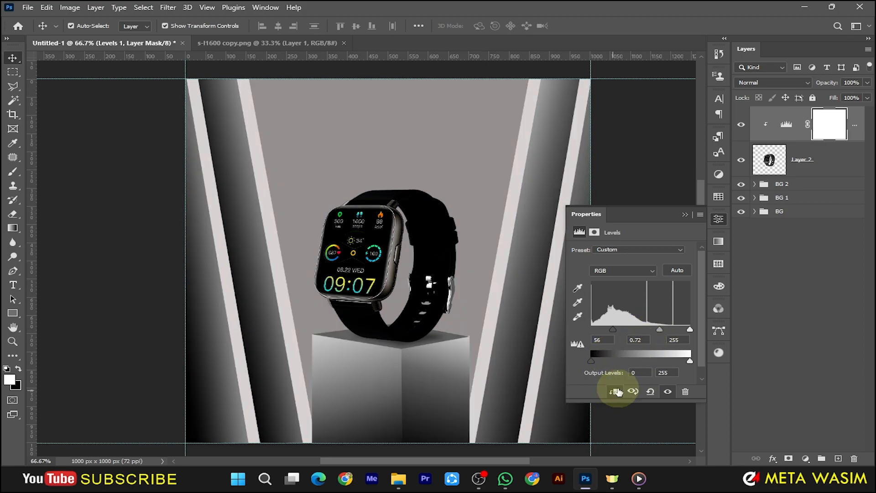
{"action": "left_click", "coordinate": [685, 215]}
Invert the Levels mask to black and paint white with the 250 px brush over the base of the watch strap.
{"action": "left_click", "coordinate": [827, 129]}
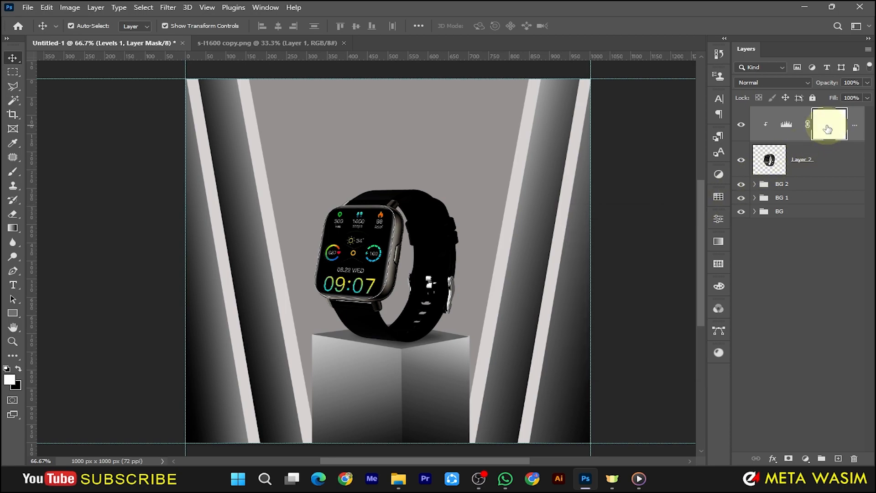
{"action": "key", "text": "ctrl+i"}
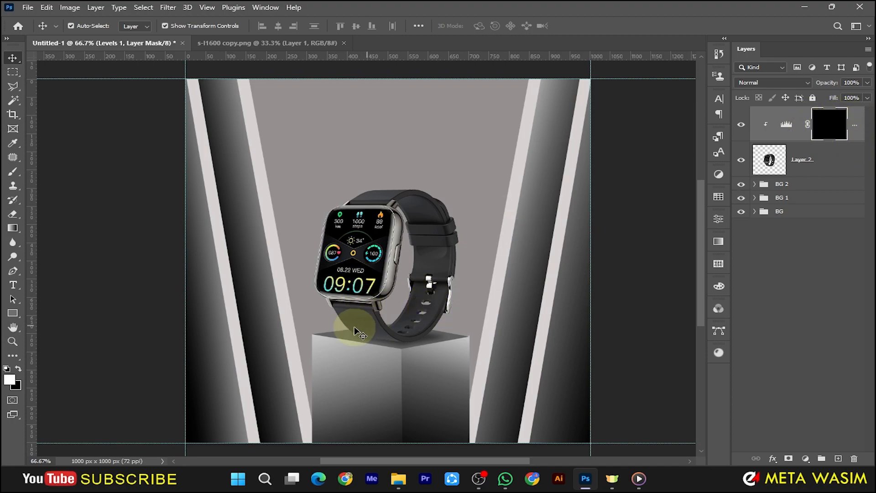
{"action": "left_click", "coordinate": [14, 171]}
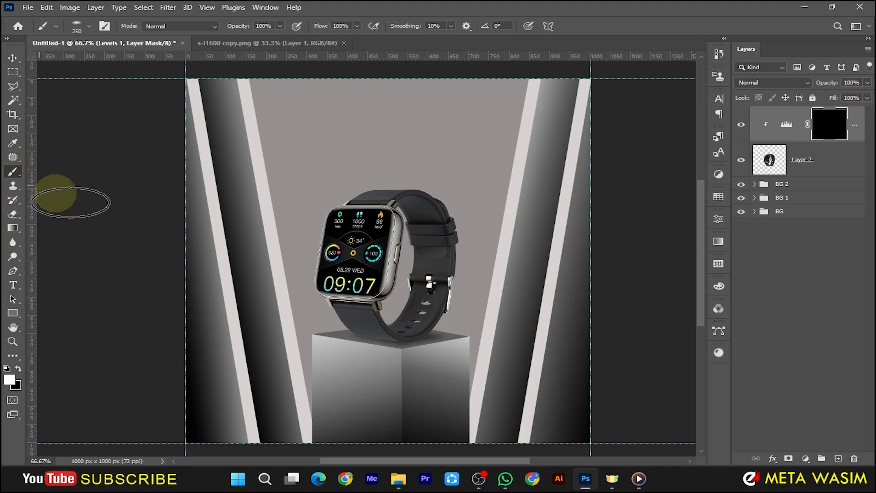
{"action": "mouse_move", "coordinate": [361, 325]}
{"action": "left_mouse_down"}
{"action": "mouse_move", "coordinate": [383, 352]}
{"action": "mouse_move", "coordinate": [371, 352]}
{"action": "left_mouse_up"}
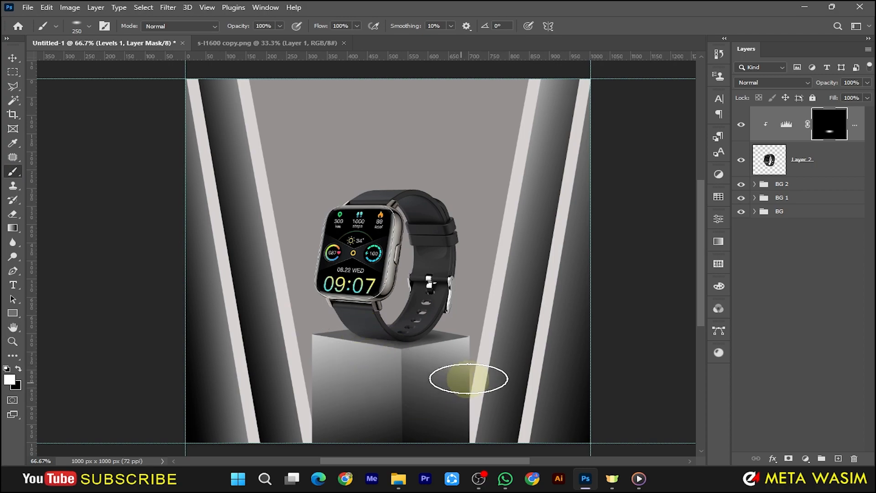
Nudge the smartwatch layer up about 6 px and right 2 px to reposition it on the block's top face.
{"action": "left_click", "coordinate": [393, 356], "text": "ctrl"}
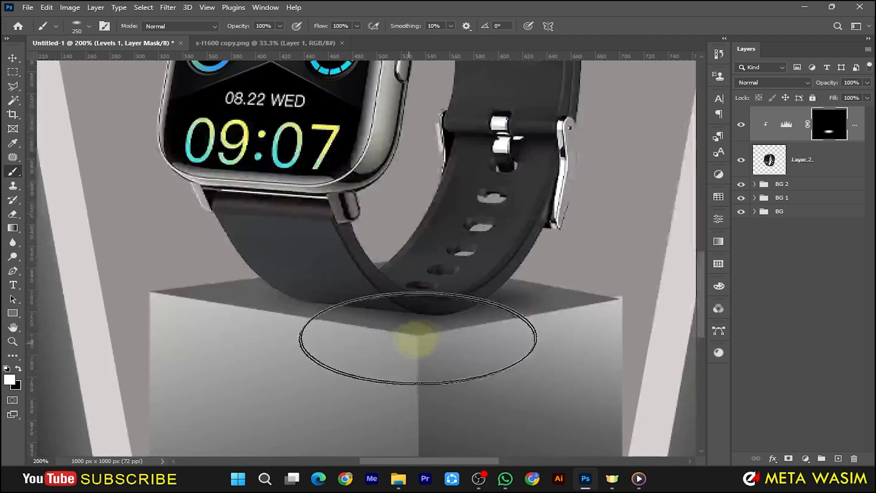
{"action": "key", "text": "v"}
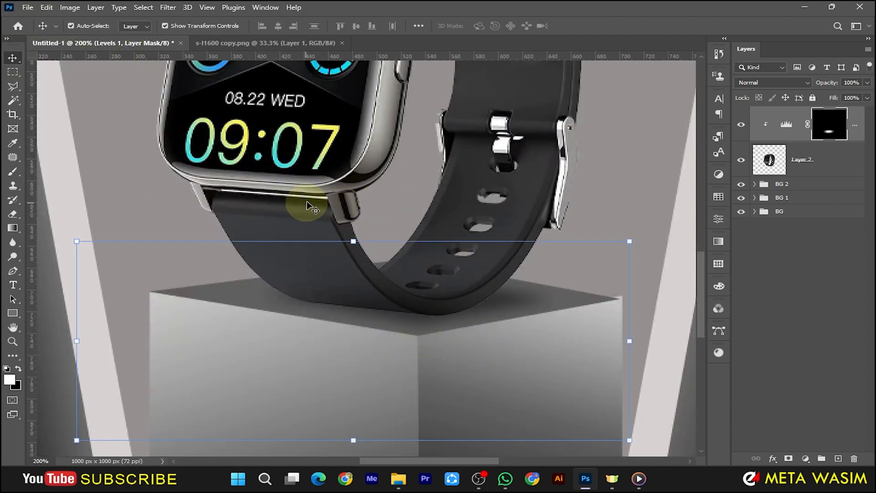
{"action": "left_click", "coordinate": [342, 164]}
{"action": "key", "text": "Up"}
{"action": "key", "text": "Up"}
{"action": "key", "text": "Up"}
{"action": "key", "text": "Up"}
{"action": "key", "text": "Up"}
{"action": "key", "text": "Up"}
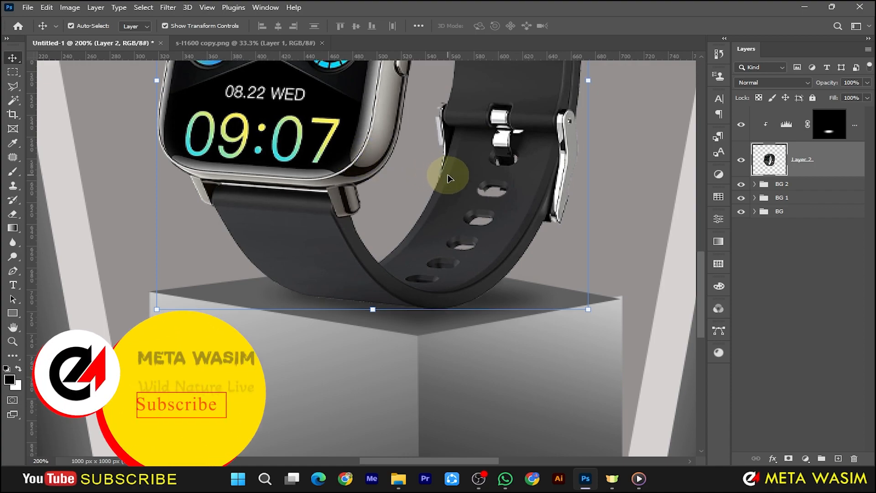
{"action": "key", "text": "Right"}
{"action": "key", "text": "Right"}
{"action": "key", "text": "Up"}
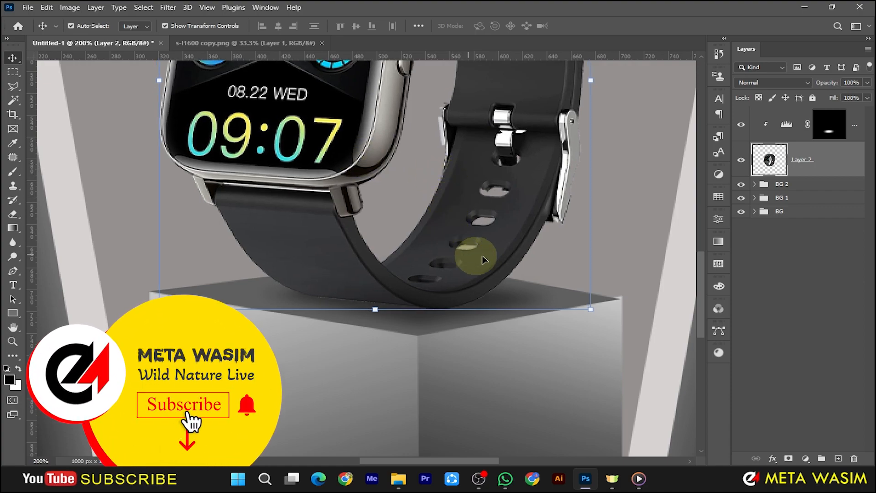
Rotate the block's top face shape by -0.52° and move it up 1 px to align with the side faces.
{"action": "left_click", "coordinate": [636, 270]}
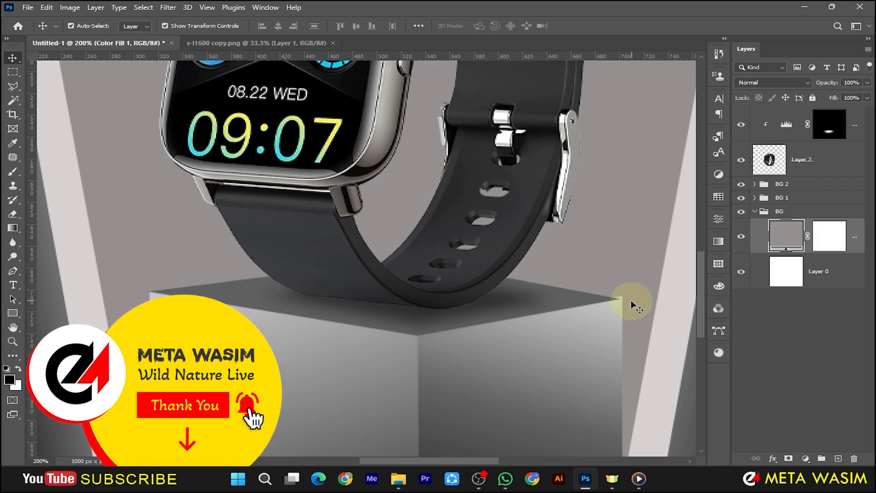
{"action": "left_click", "coordinate": [593, 305]}
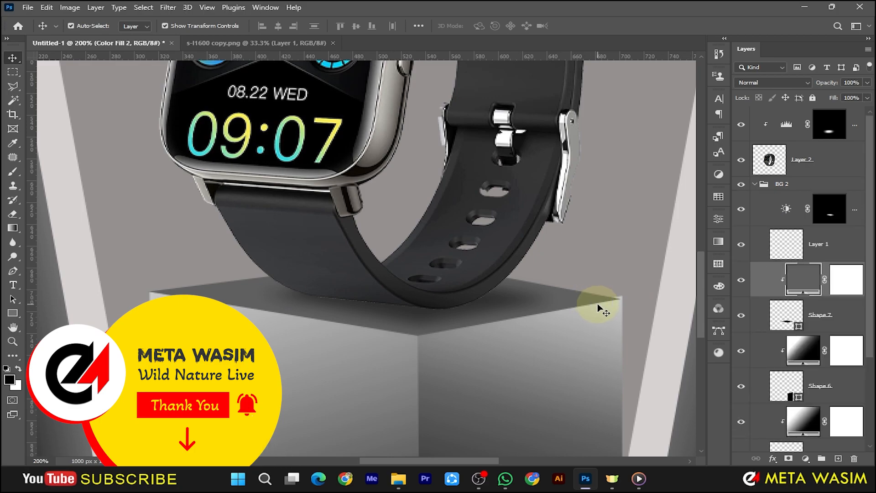
{"action": "left_click", "coordinate": [792, 318]}
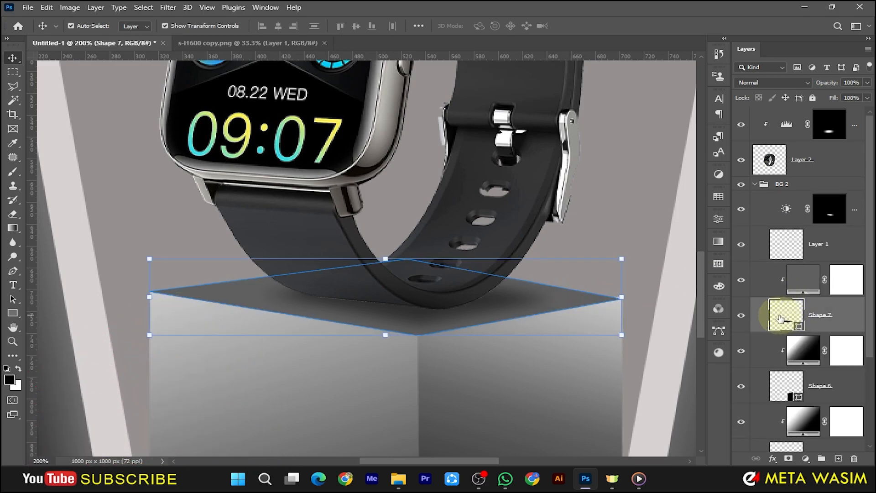
{"action": "left_click", "coordinate": [631, 254]}
{"action": "left_click_drag", "start_coordinate": [642, 254], "coordinate": [641, 252]}
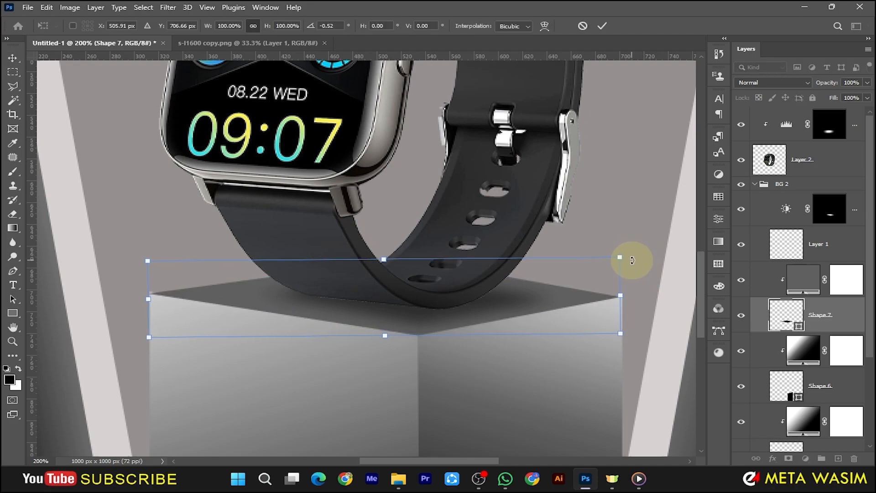
{"action": "key", "text": "Up"}
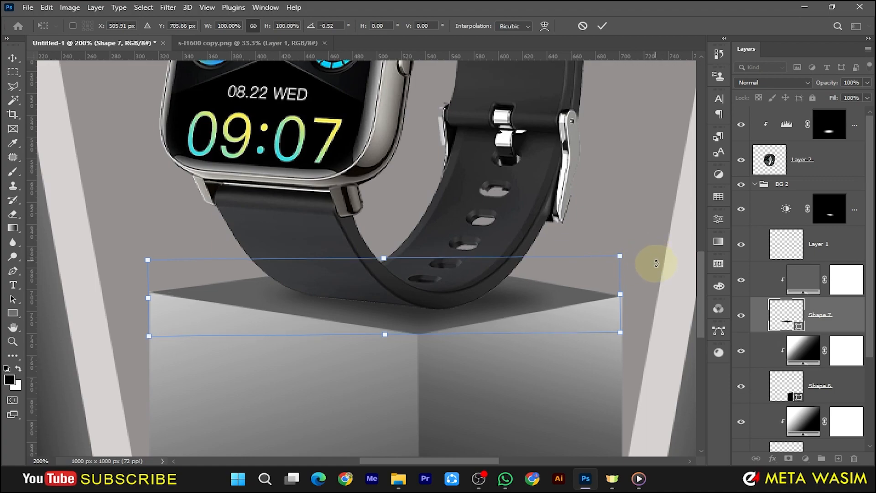
{"action": "key", "text": "Return"}
{"action": "left_click", "coordinate": [646, 260]}
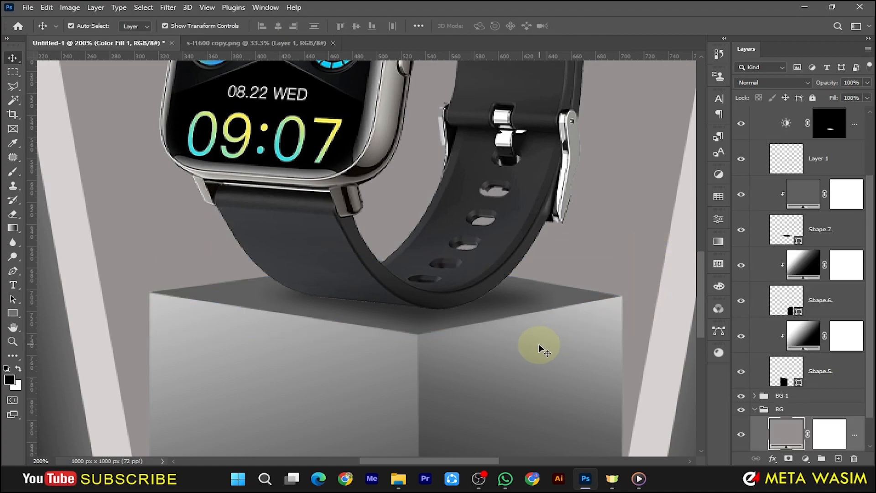
Collapse the BG 2 group and deselect all layers.
{"action": "left_click", "coordinate": [430, 328], "text": "ctrl+alt"}
{"action": "left_click", "coordinate": [430, 328], "text": "ctrl+alt"}
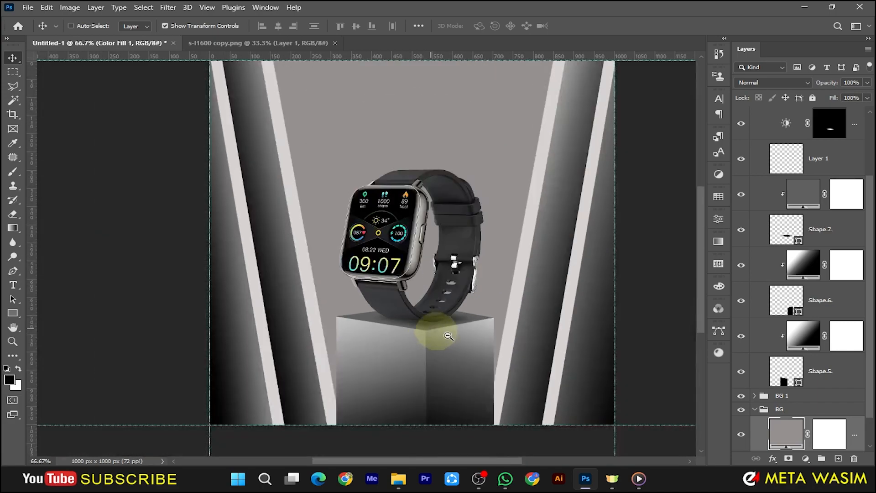
{"action": "left_click", "coordinate": [432, 316], "text": "ctrl+alt"}
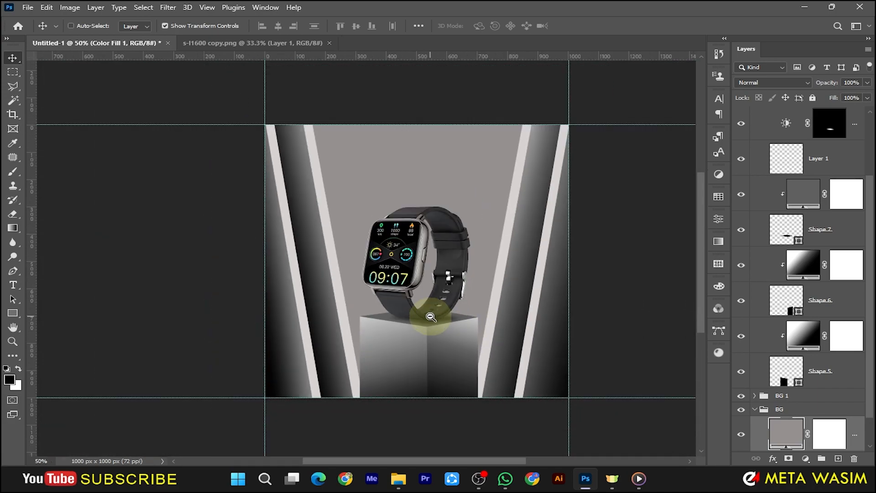
{"action": "left_click", "coordinate": [488, 225], "text": "ctrl"}
{"action": "left_click_drag", "start_coordinate": [494, 243], "coordinate": [488, 223]}
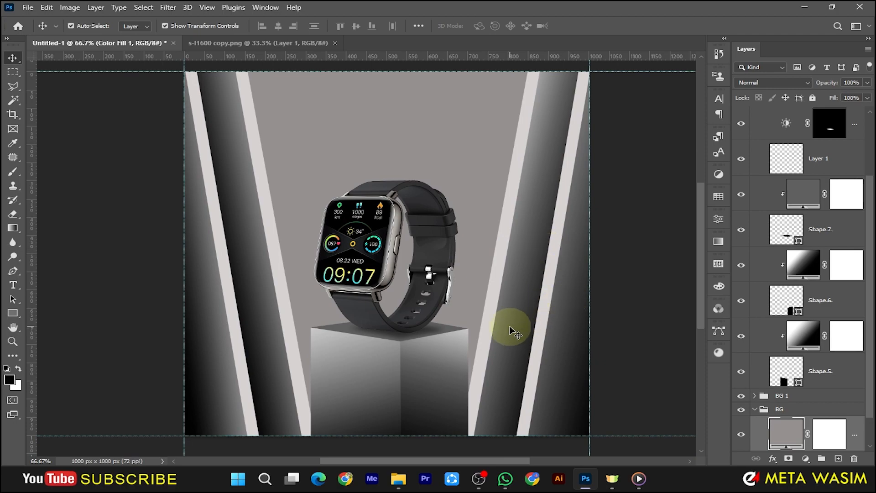
{"action": "scroll", "coordinate": [789, 133], "scroll_direction": "up", "scroll_amount": 1}
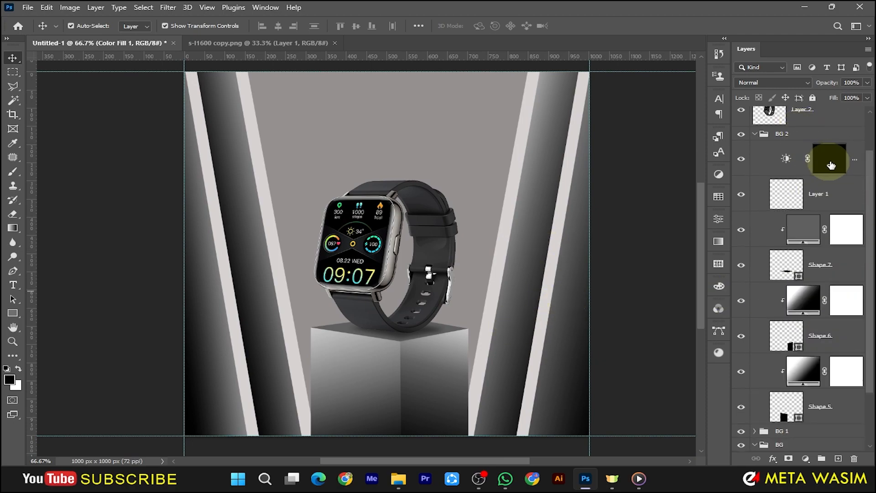
{"action": "scroll", "coordinate": [830, 151], "scroll_direction": "up", "scroll_amount": 1}
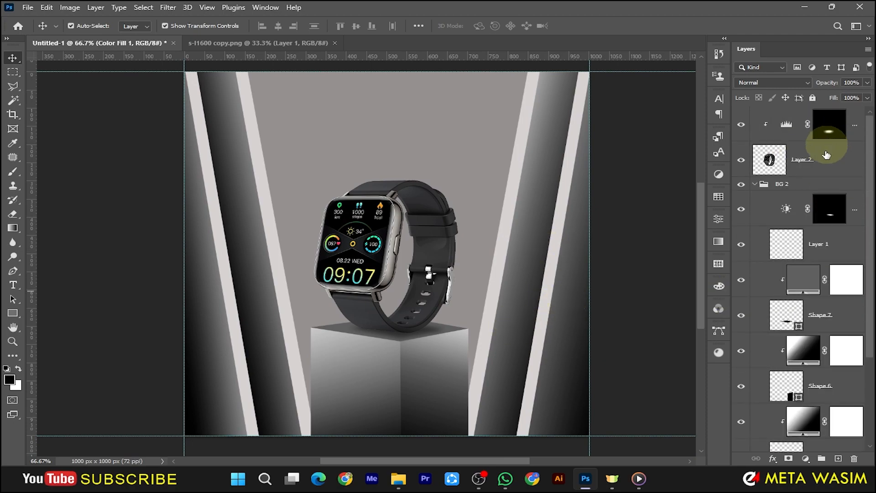
{"action": "left_click", "coordinate": [755, 185]}
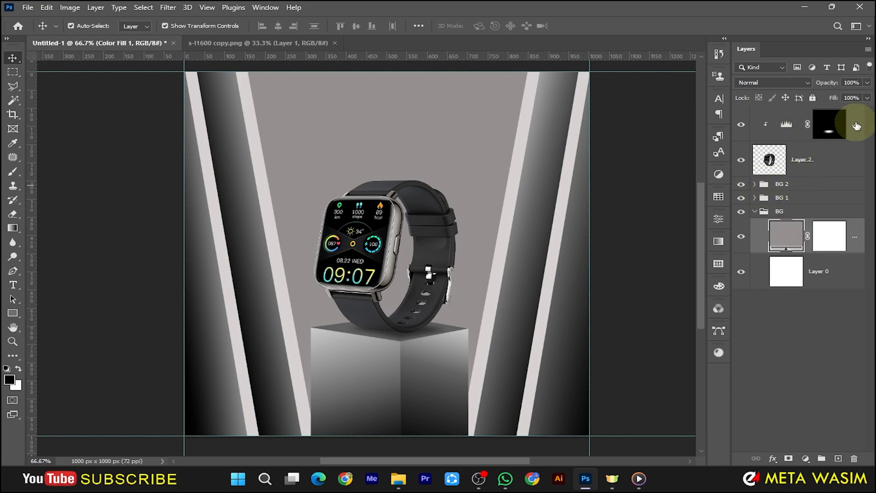
{"action": "left_click", "coordinate": [811, 323]}
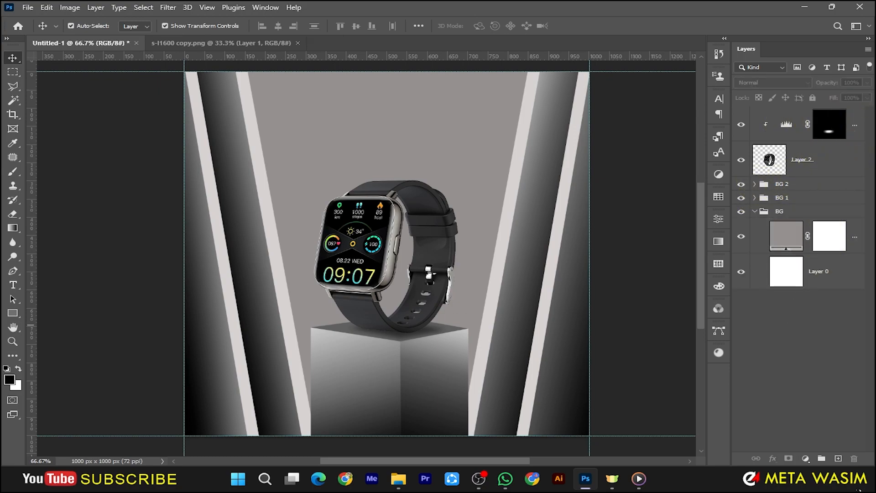
Add a Solid Color fill layer in blue 007eff at the top of the layer stack.
{"action": "left_click", "coordinate": [838, 459]}
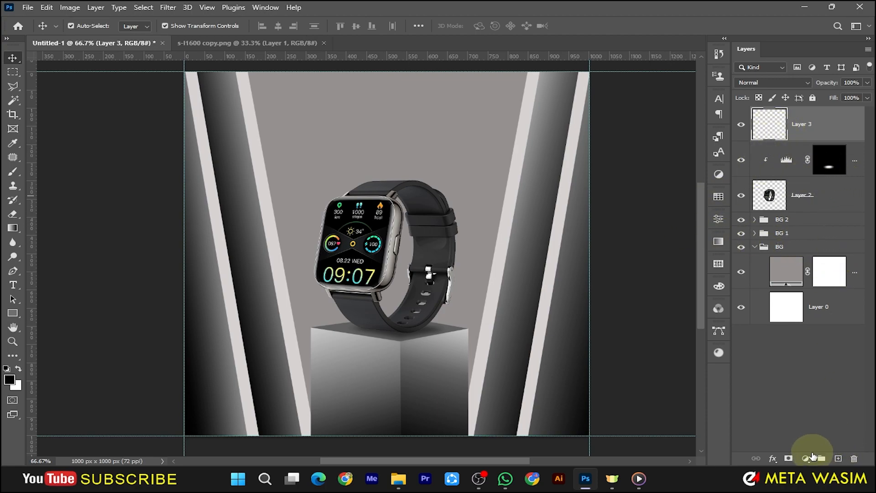
{"action": "left_click", "coordinate": [806, 458]}
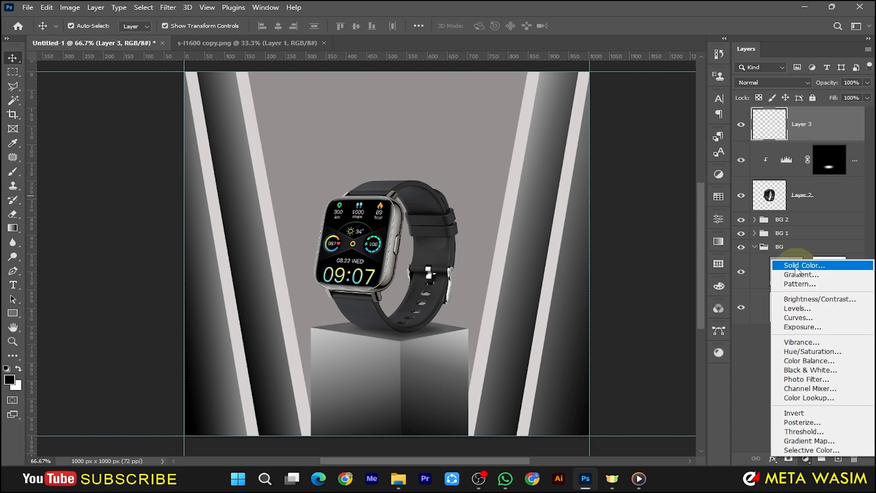
{"action": "left_click", "coordinate": [795, 268]}
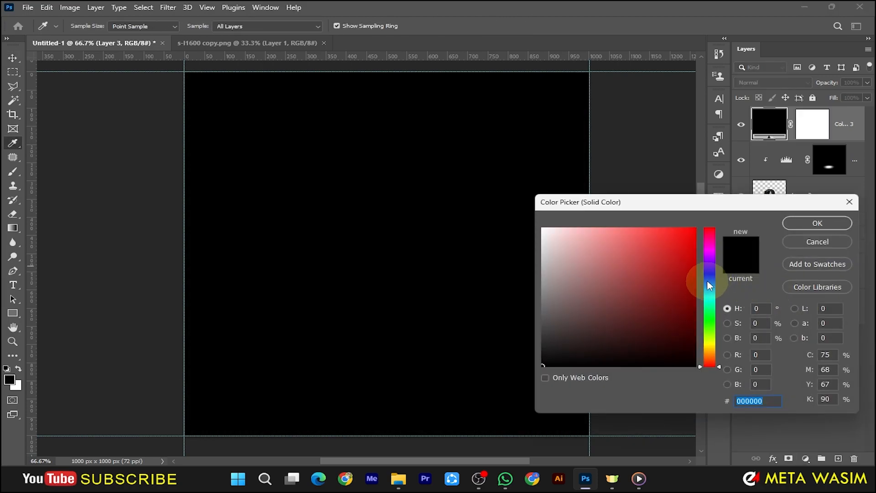
{"action": "left_click", "coordinate": [710, 285]}
{"action": "left_click_drag", "start_coordinate": [692, 231], "coordinate": [713, 215]}
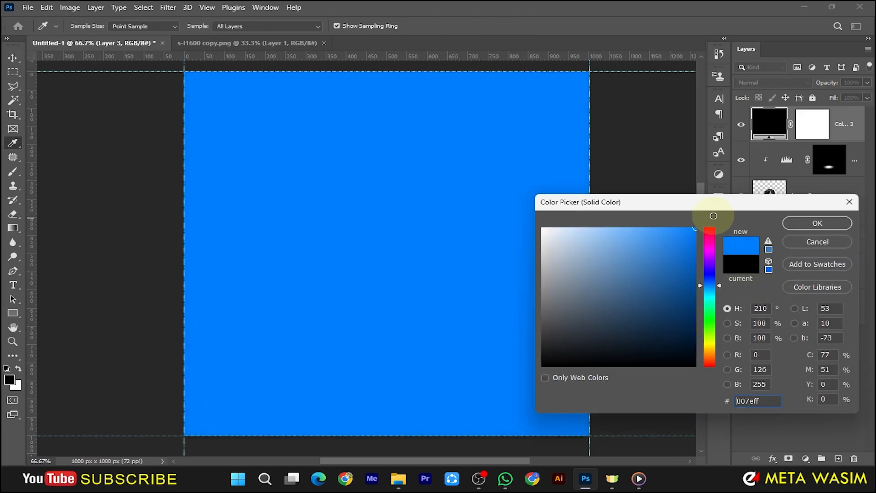
{"action": "left_click", "coordinate": [817, 222]}
{"action": "key", "text": "v"}
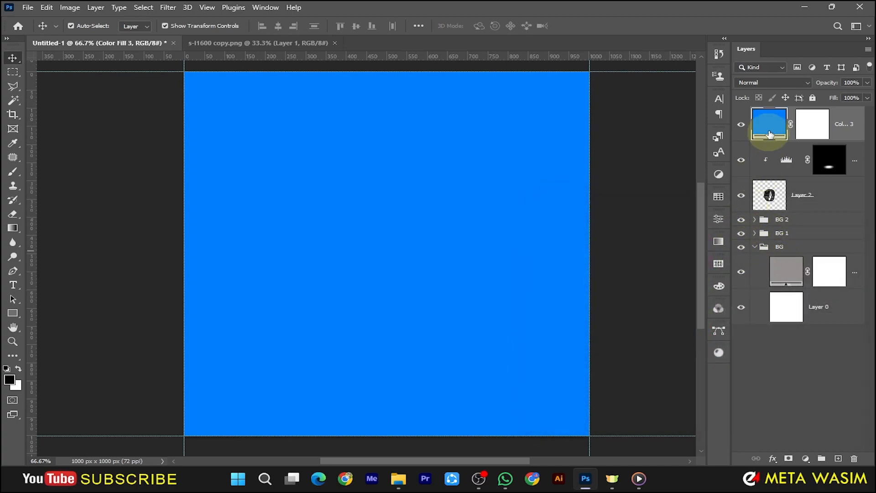
Set the blue fill layer's blend mode to Soft Light and its opacity to 64%, and deselect it.
{"action": "left_click", "coordinate": [790, 84]}
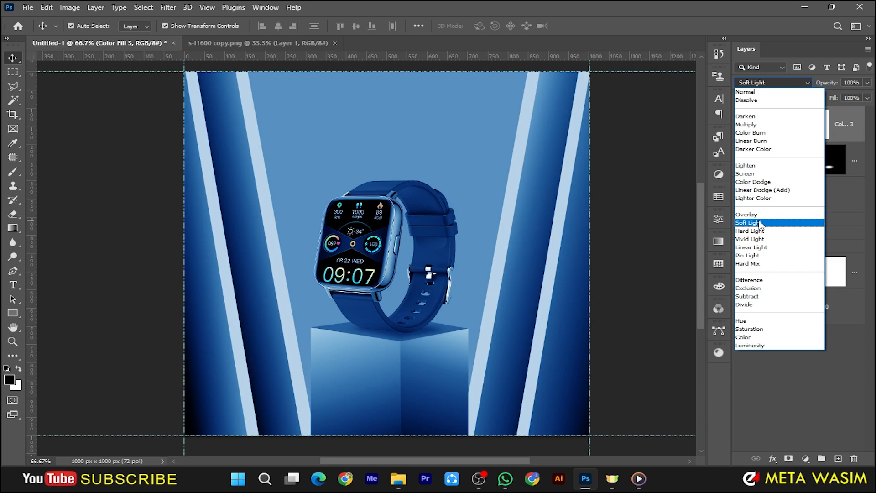
{"action": "left_click", "coordinate": [762, 223]}
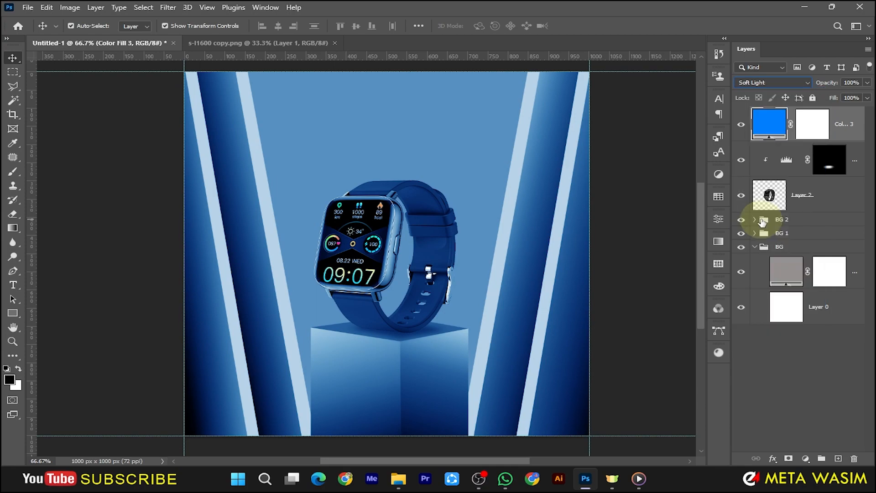
{"action": "left_click", "coordinate": [867, 82]}
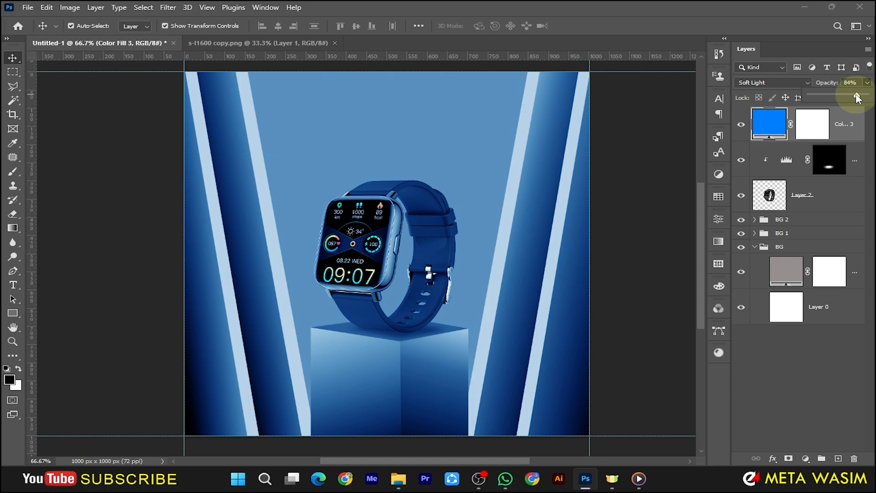
{"action": "left_click_drag", "start_coordinate": [841, 98], "coordinate": [846, 99]}
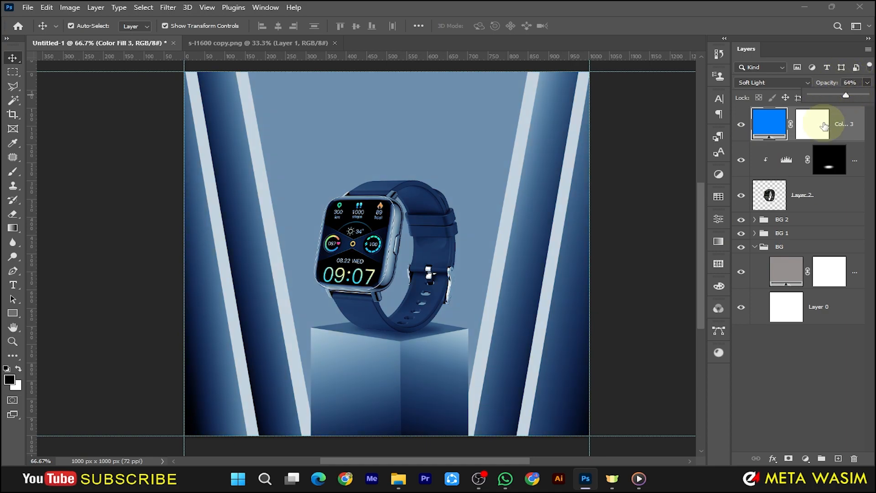
{"action": "left_click", "coordinate": [788, 362]}
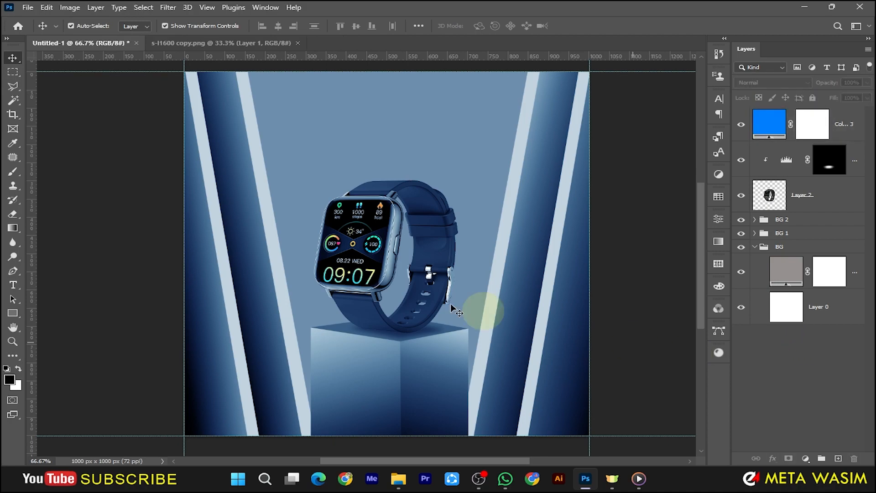
Add a Gradient fill layer above the grey background colour fill, using the Black, White preset.
{"action": "left_click", "coordinate": [393, 291]}
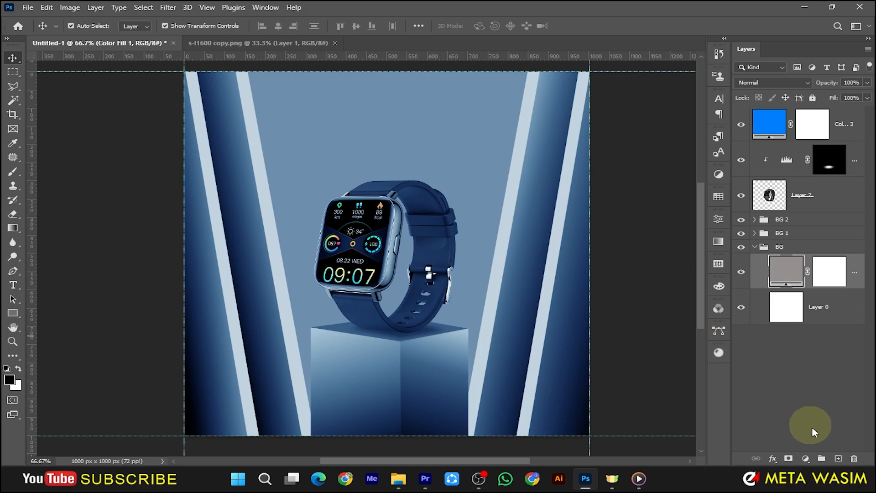
{"action": "left_click", "coordinate": [806, 458]}
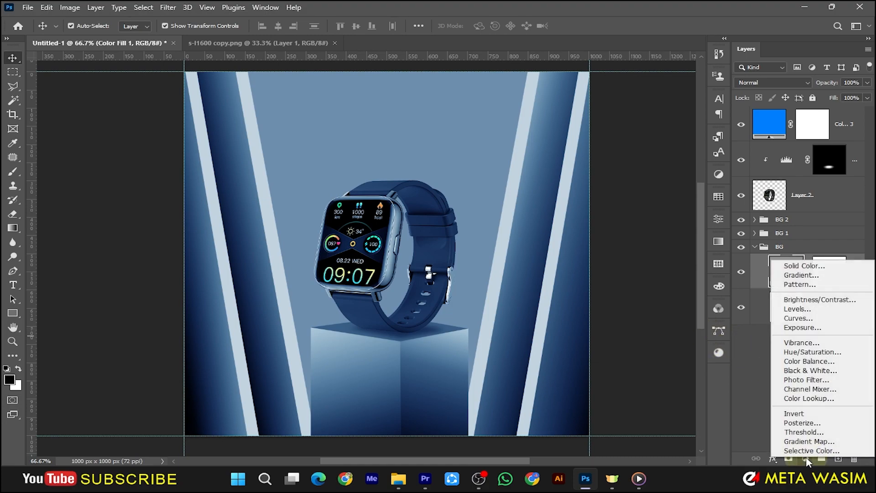
{"action": "left_click", "coordinate": [801, 275]}
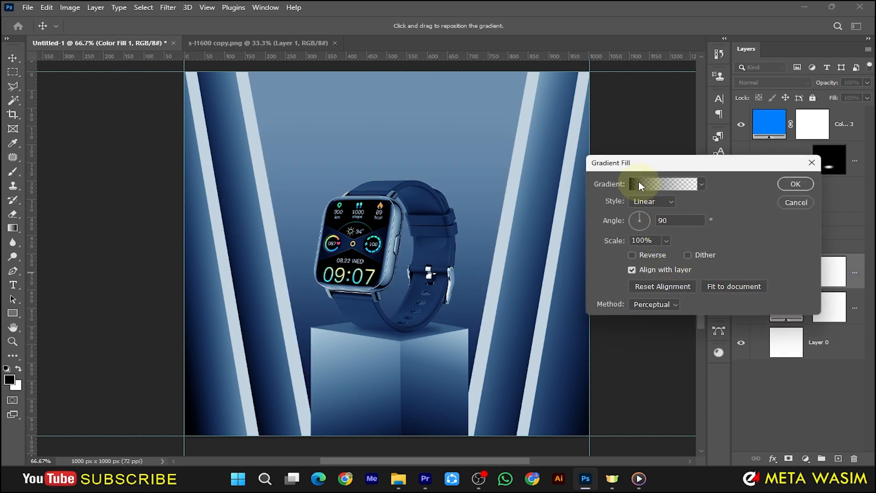
{"action": "left_click", "coordinate": [639, 183]}
{"action": "left_click", "coordinate": [602, 92]}
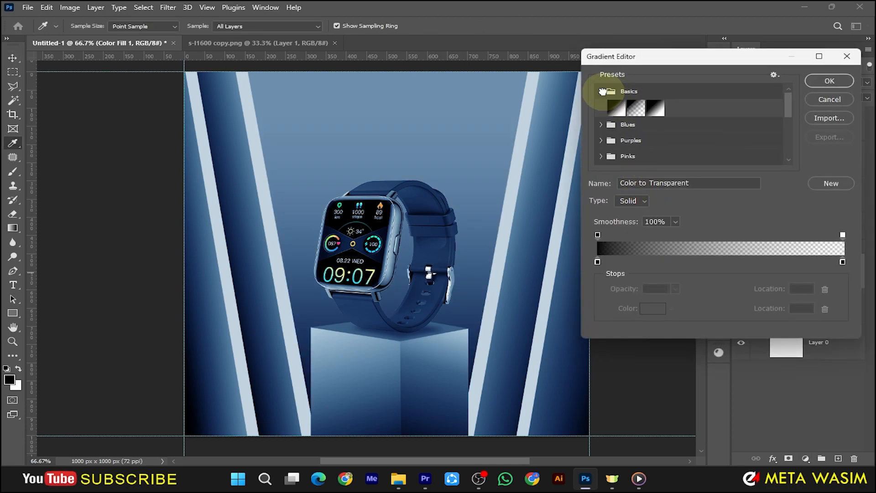
{"action": "left_click", "coordinate": [653, 109]}
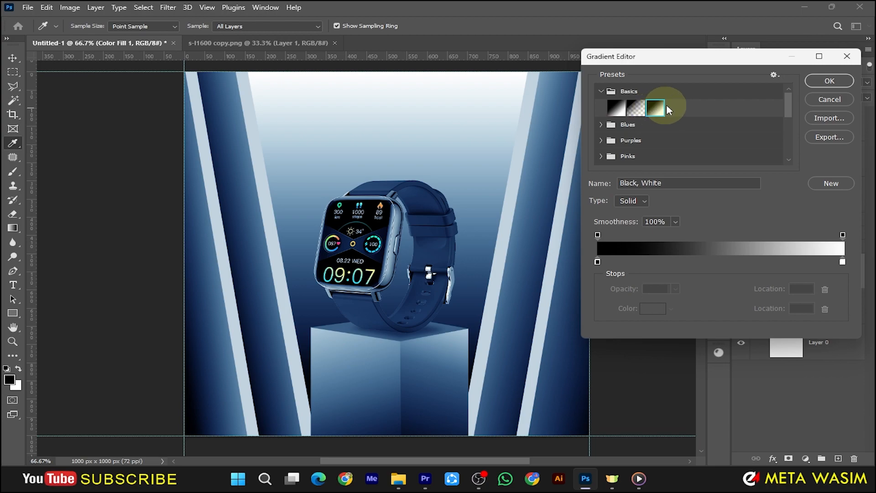
{"action": "left_click", "coordinate": [829, 81]}
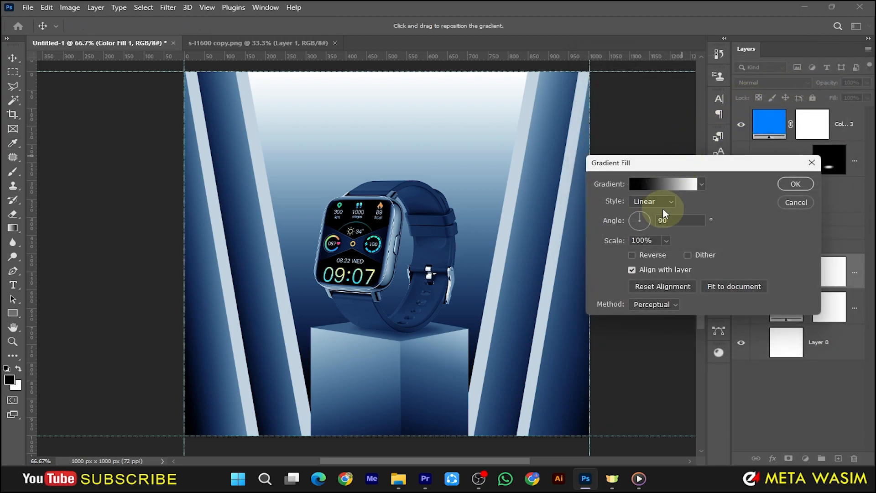
Make the gradient fill radial and reversed at 173% scale, and shift its bright centre slightly upward behind the watch.
{"action": "left_click", "coordinate": [659, 205]}
{"action": "left_click", "coordinate": [646, 209]}
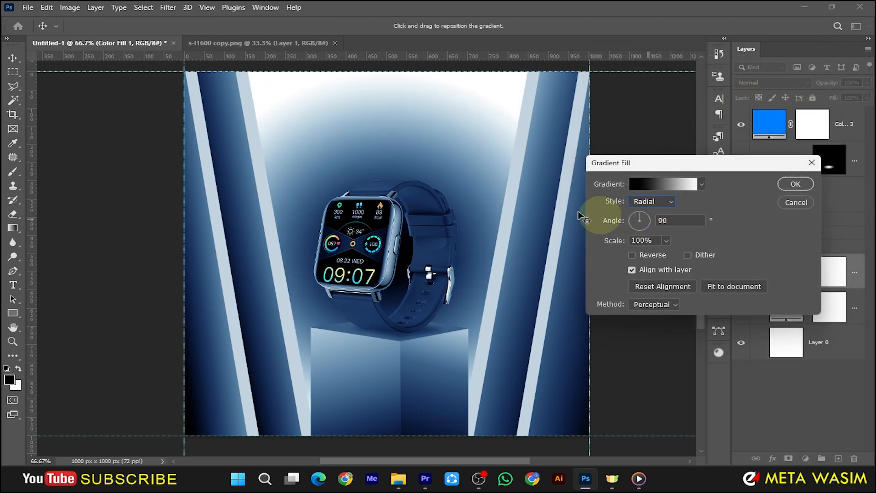
{"action": "left_click", "coordinate": [632, 255]}
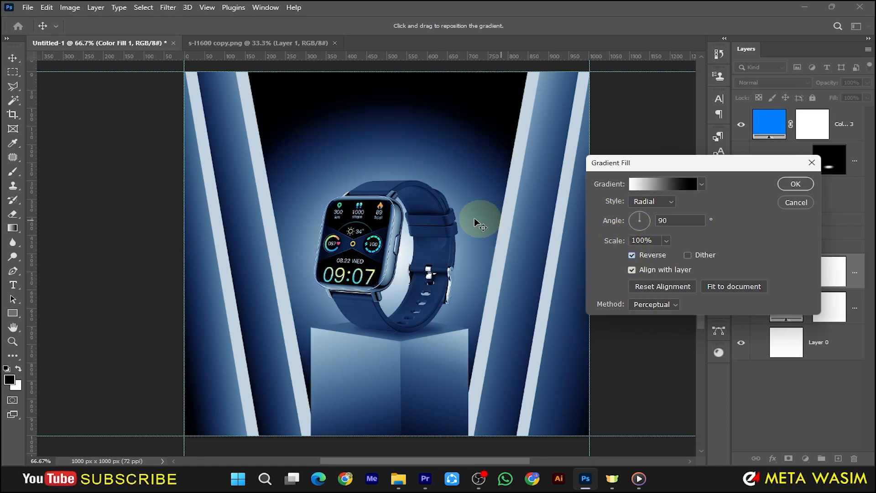
{"action": "mouse_move", "coordinate": [474, 218]}
{"action": "left_mouse_down"}
{"action": "mouse_move", "coordinate": [463, 228]}
{"action": "mouse_move", "coordinate": [478, 212]}
{"action": "left_mouse_up"}
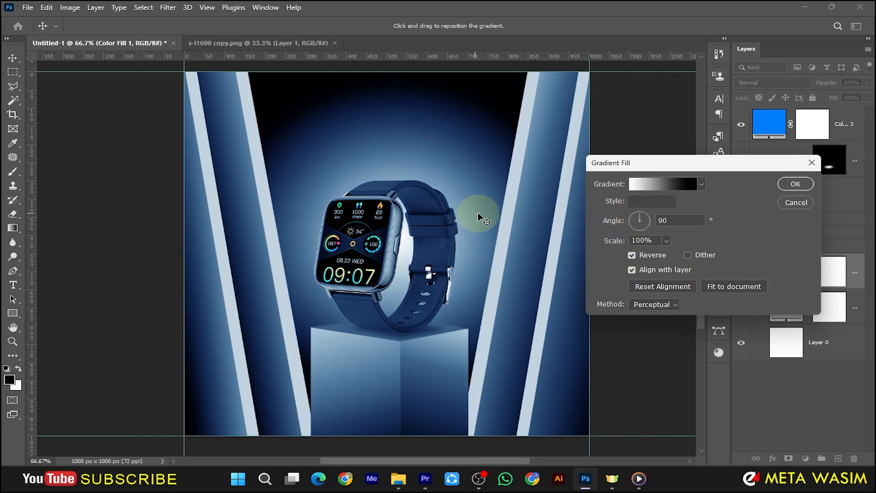
{"action": "left_click", "coordinate": [667, 241]}
{"action": "left_click_drag", "start_coordinate": [665, 254], "coordinate": [670, 254]}
{"action": "left_click_drag", "start_coordinate": [454, 196], "coordinate": [452, 186]}
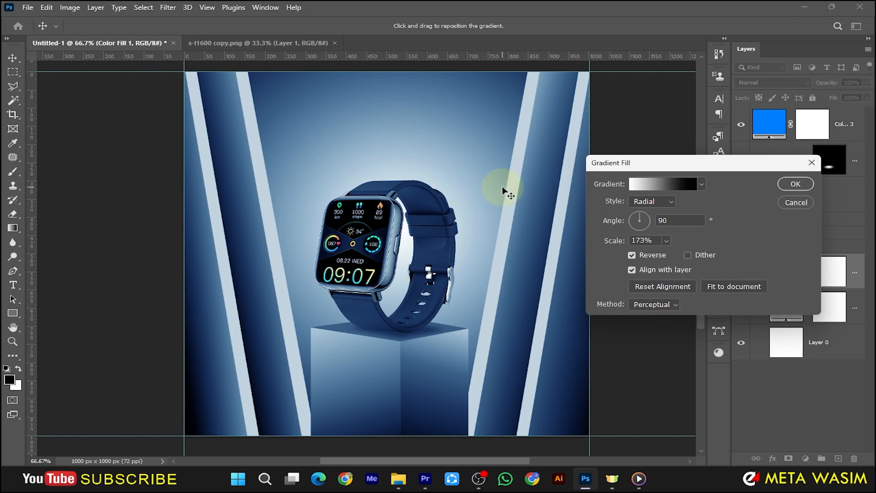
{"action": "left_click", "coordinate": [784, 185]}
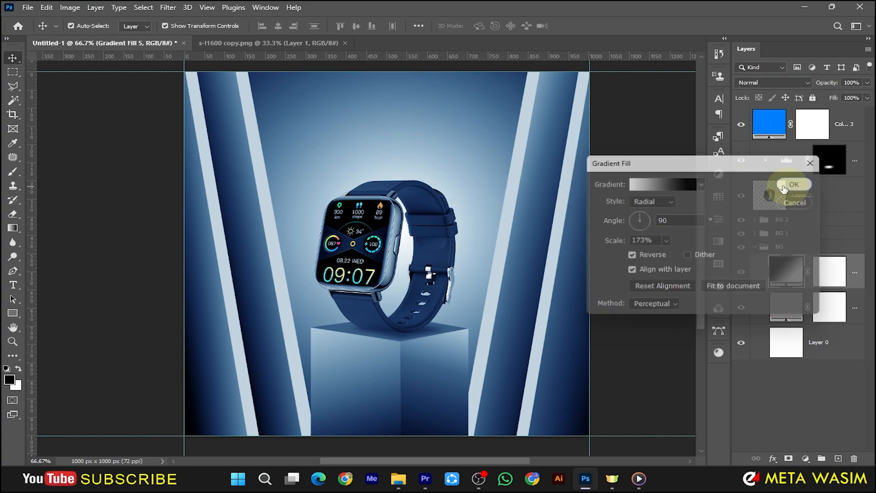
Set the gradient fill layer's opacity to 63% and deselect it.
{"action": "left_click", "coordinate": [867, 83]}
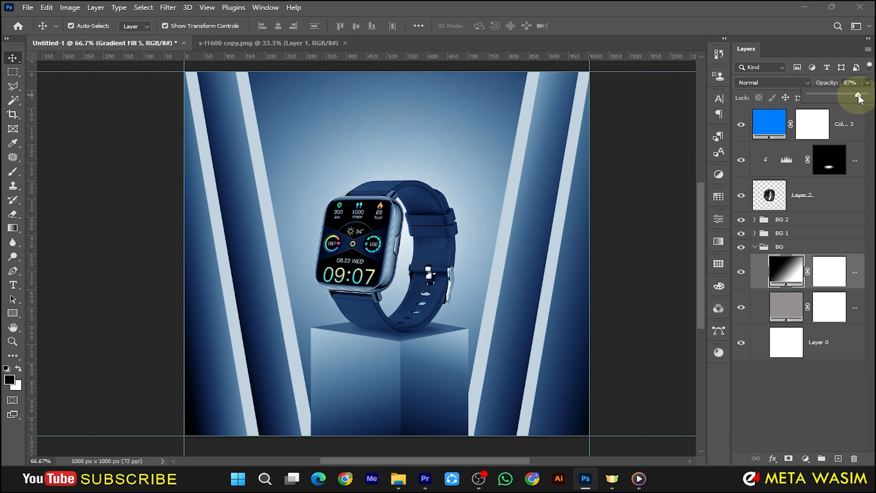
{"action": "left_click_drag", "start_coordinate": [853, 102], "coordinate": [847, 103]}
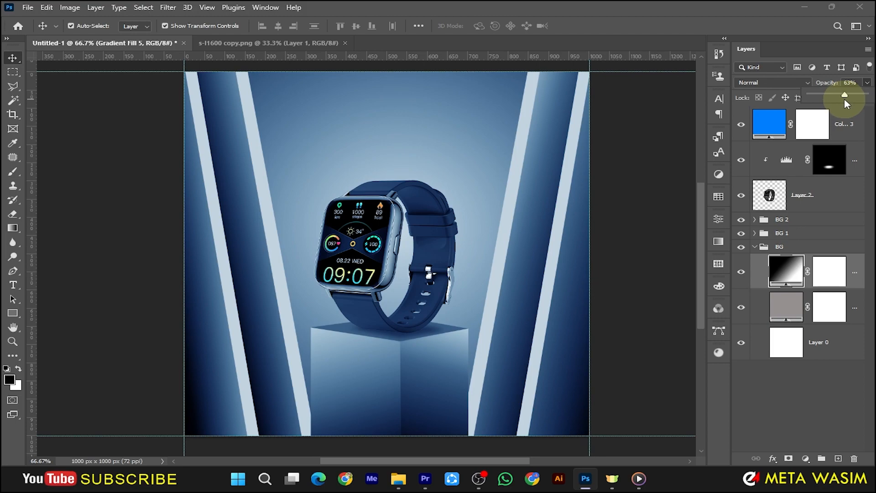
{"action": "left_click", "coordinate": [768, 396]}
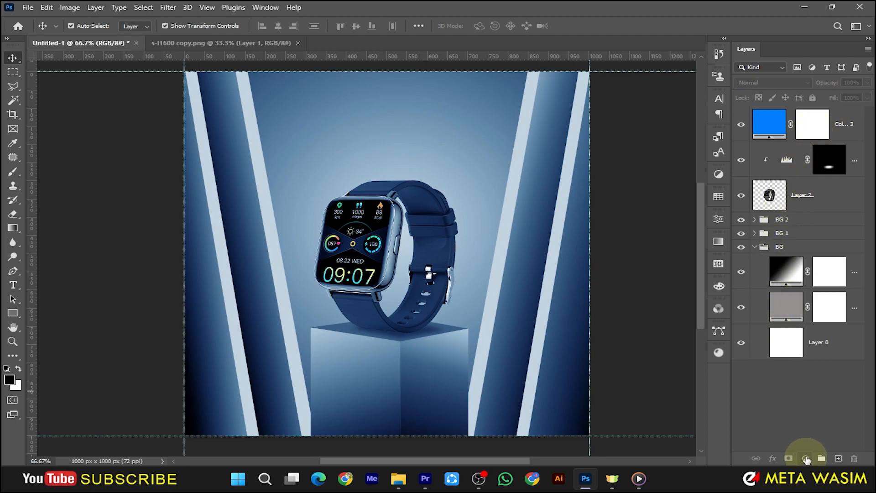
Add a Solid Color fill layer in white ffffff at the top of the layer stack.
{"action": "left_click", "coordinate": [805, 458]}
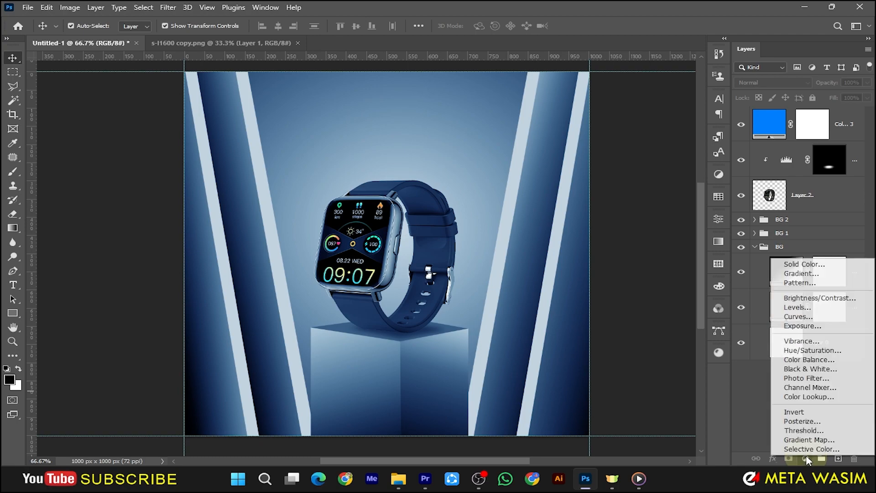
{"action": "left_click", "coordinate": [805, 264]}
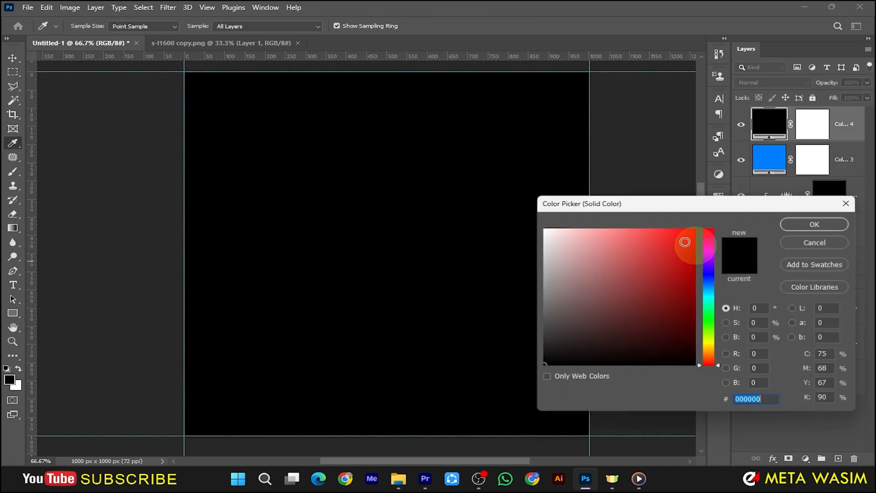
{"action": "left_click_drag", "start_coordinate": [625, 245], "coordinate": [460, 165]}
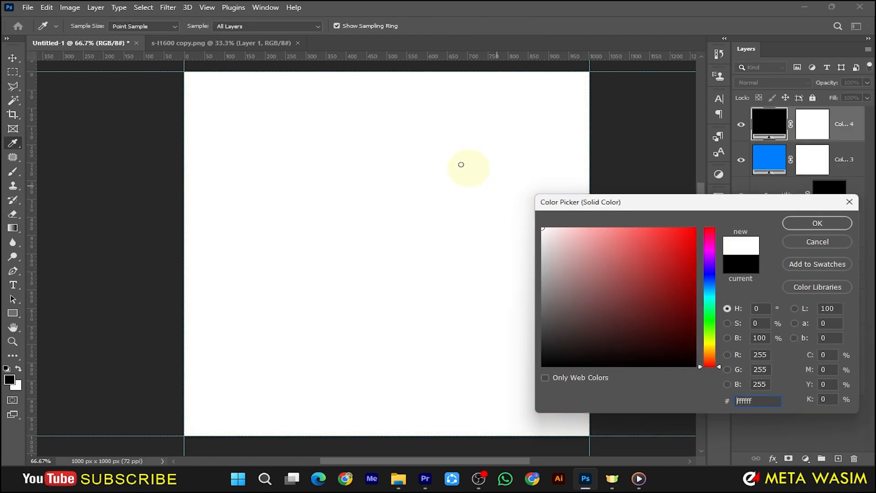
{"action": "left_click", "coordinate": [797, 228]}
Set the white fill layer's blend mode to Multiply and move it into the BG group above the gradient fill.
{"action": "left_click", "coordinate": [805, 81]}
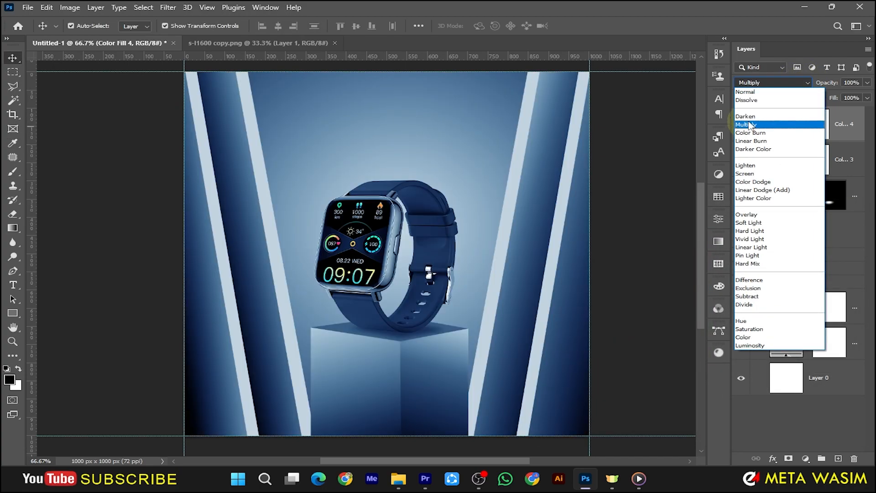
{"action": "left_click", "coordinate": [749, 125]}
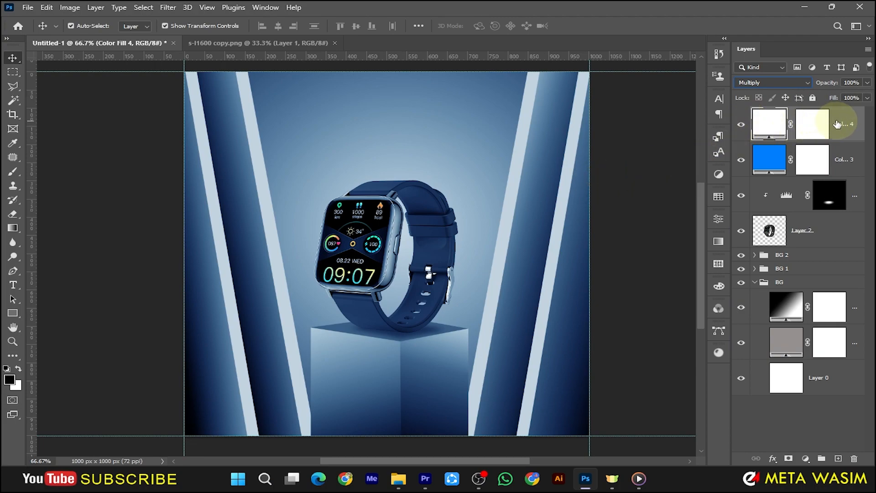
{"action": "left_click_drag", "start_coordinate": [837, 124], "coordinate": [823, 296]}
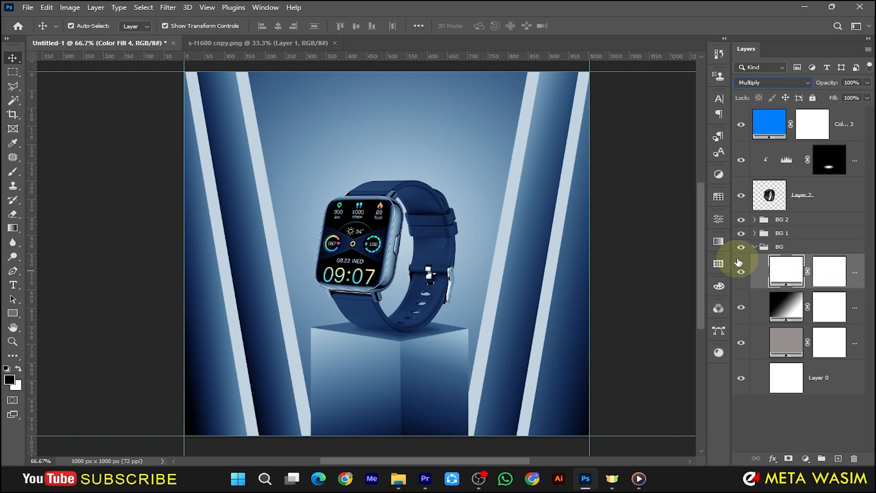
Convert the white fill to a smart object and apply the Filter Gallery's Texturizer with Canvas texture, 100% scaling, relief 4 and top light.
{"action": "left_click", "coordinate": [169, 8]}
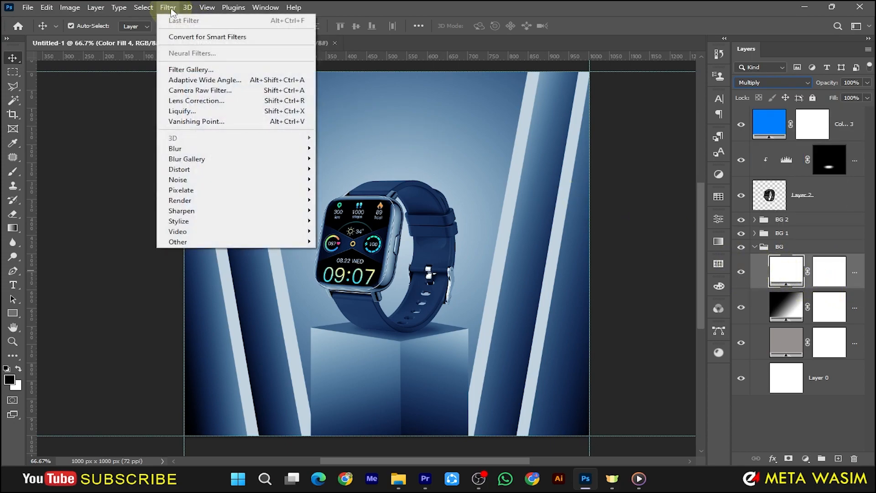
{"action": "left_click", "coordinate": [194, 69]}
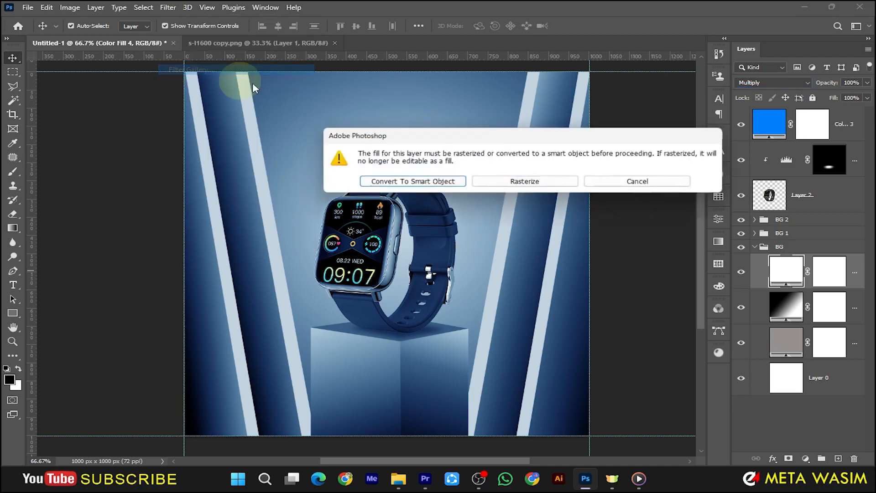
{"action": "left_click", "coordinate": [428, 182]}
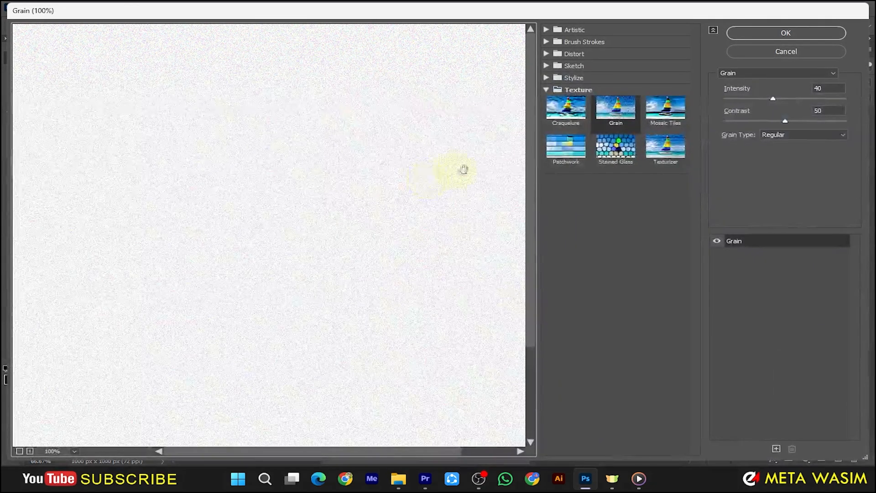
{"action": "left_click", "coordinate": [619, 111]}
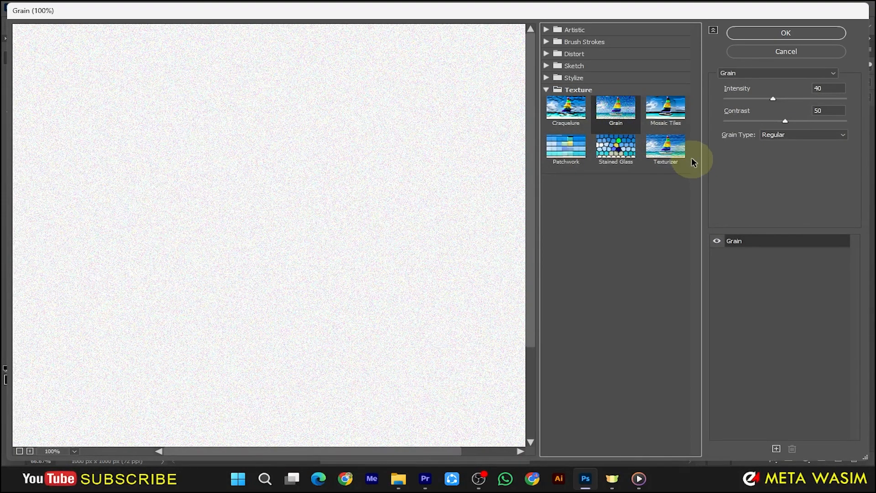
{"action": "left_click", "coordinate": [676, 149]}
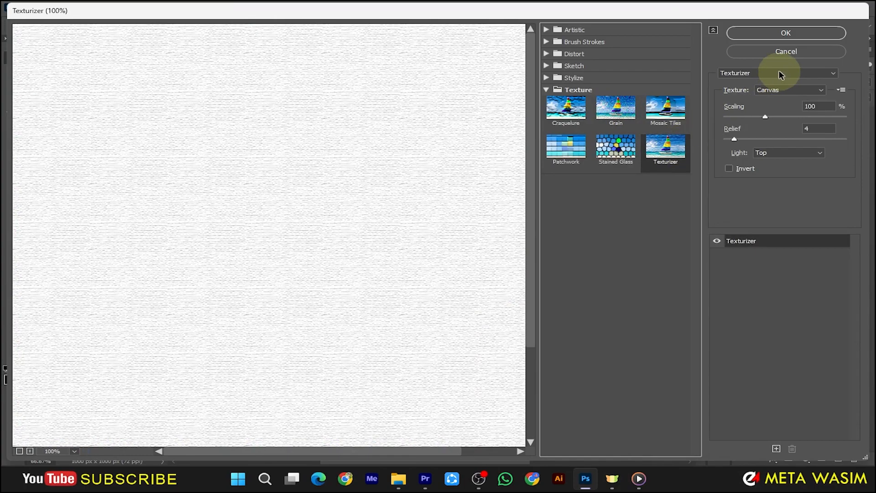
{"action": "left_click", "coordinate": [784, 33]}
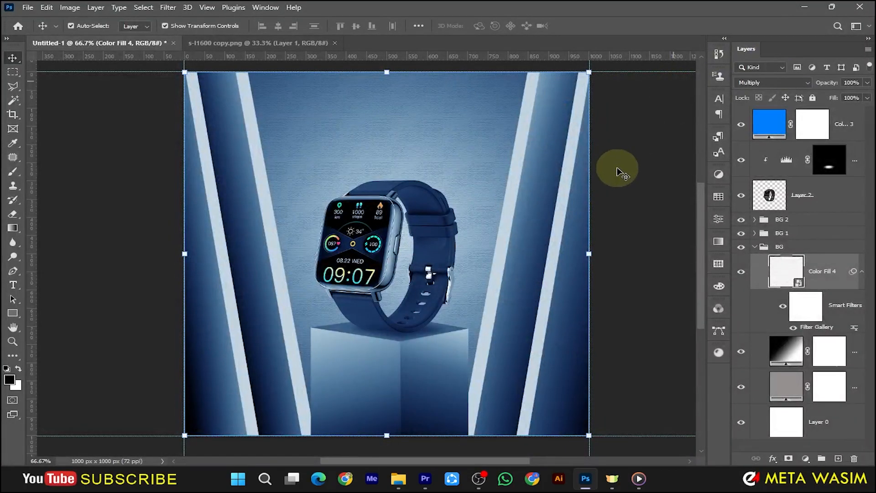
Set the canvas-textured fill layer's opacity to 58% and deselect it.
{"action": "left_click", "coordinate": [866, 84]}
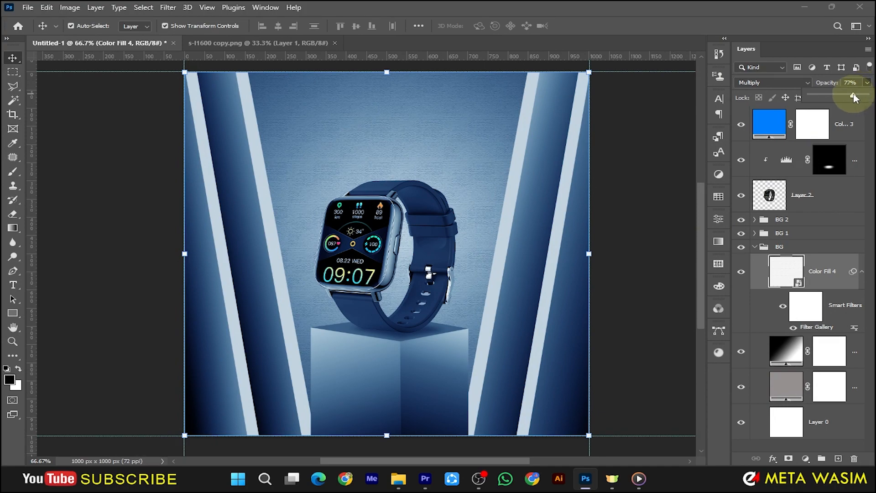
{"action": "left_click_drag", "start_coordinate": [854, 97], "coordinate": [843, 97]}
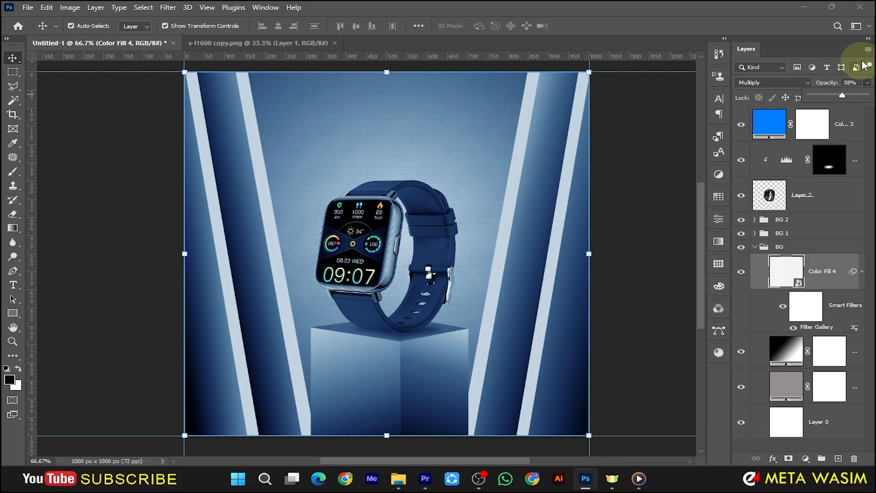
{"action": "left_click", "coordinate": [625, 163]}
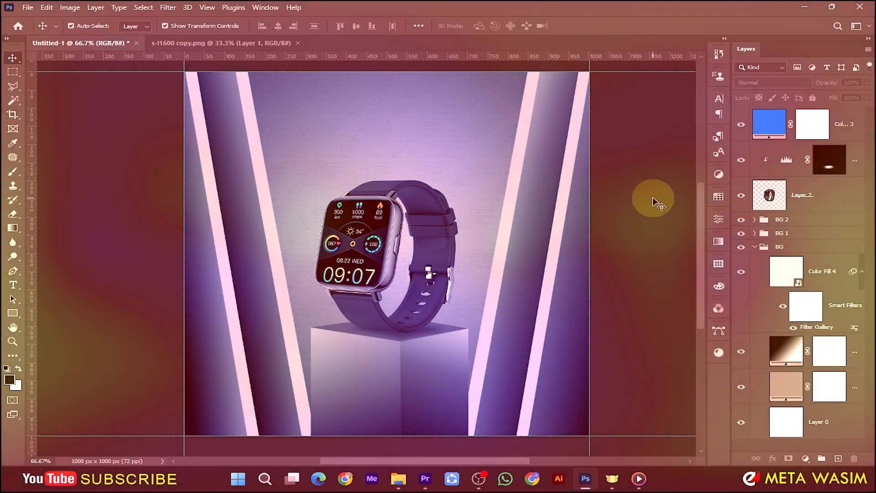